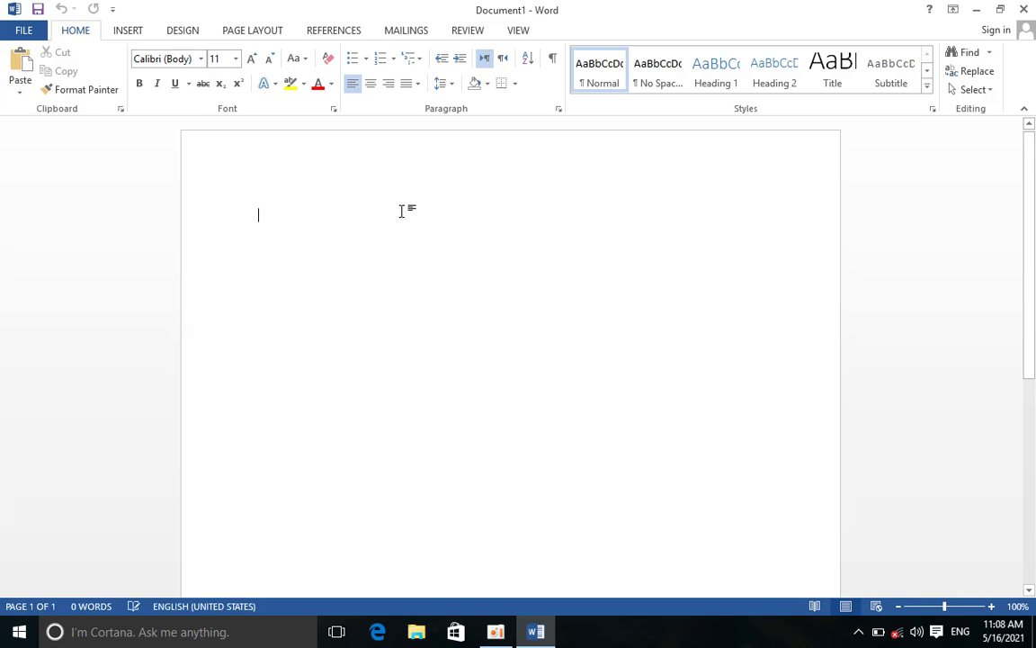
Close the empty Word document and launch Notepad with the Run command 'notepad'
{"action": "key", "text": "alt+F4"}
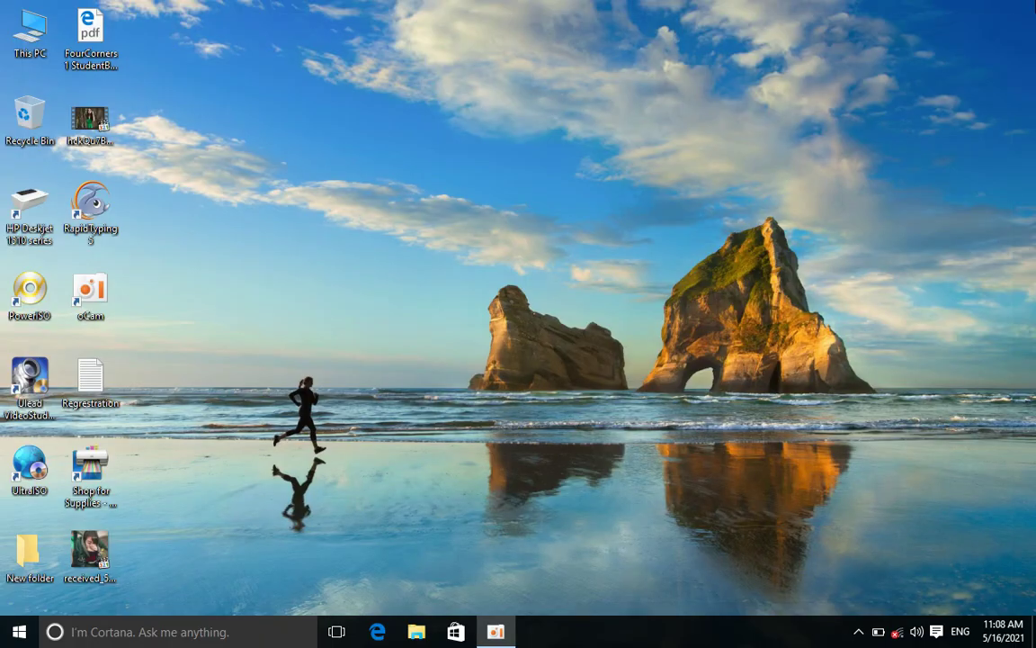
{"action": "key", "text": "super+r"}
{"action": "type", "text": "not"}
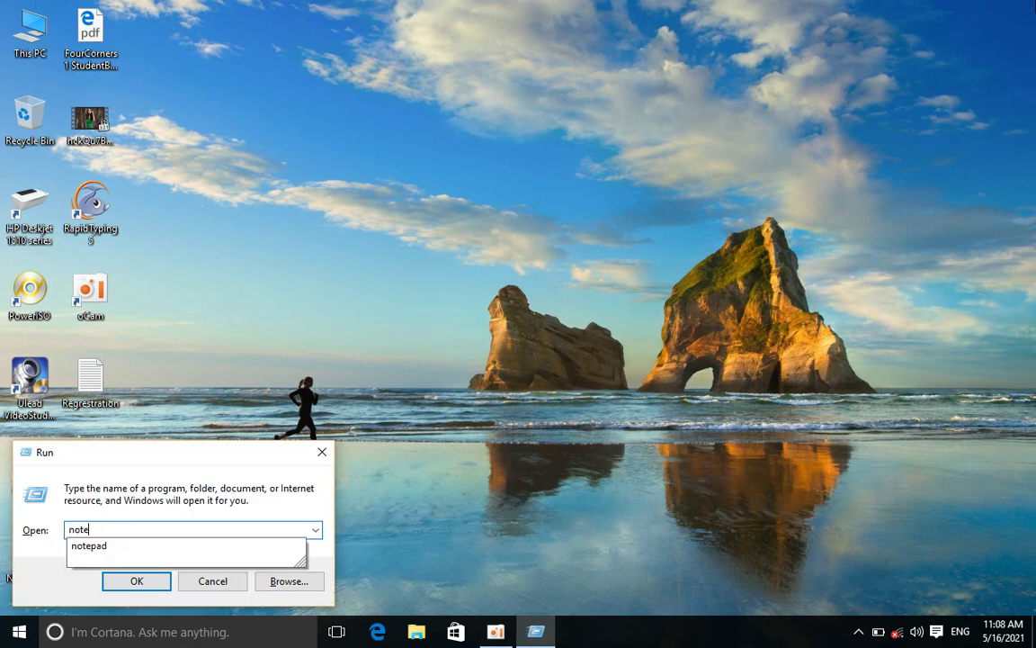
{"action": "type", "text": "epad"}
{"action": "key", "text": "Return"}
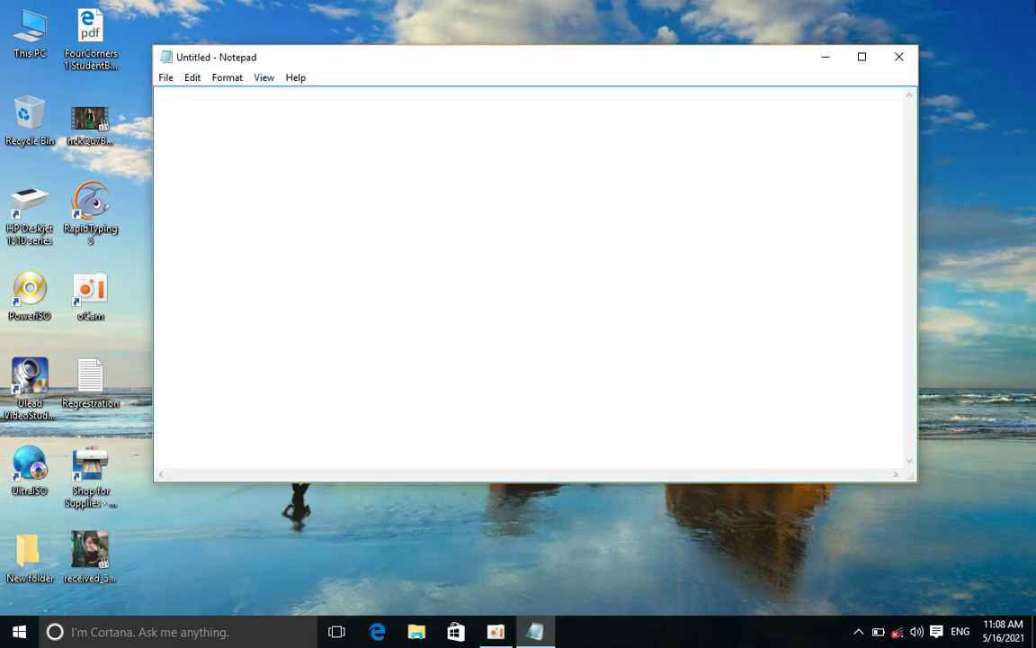
Type the title '5 ms windows 10', an = underline, and 'oxford Higher Educational Center'
{"action": "type", "text": "5 ms windows"}
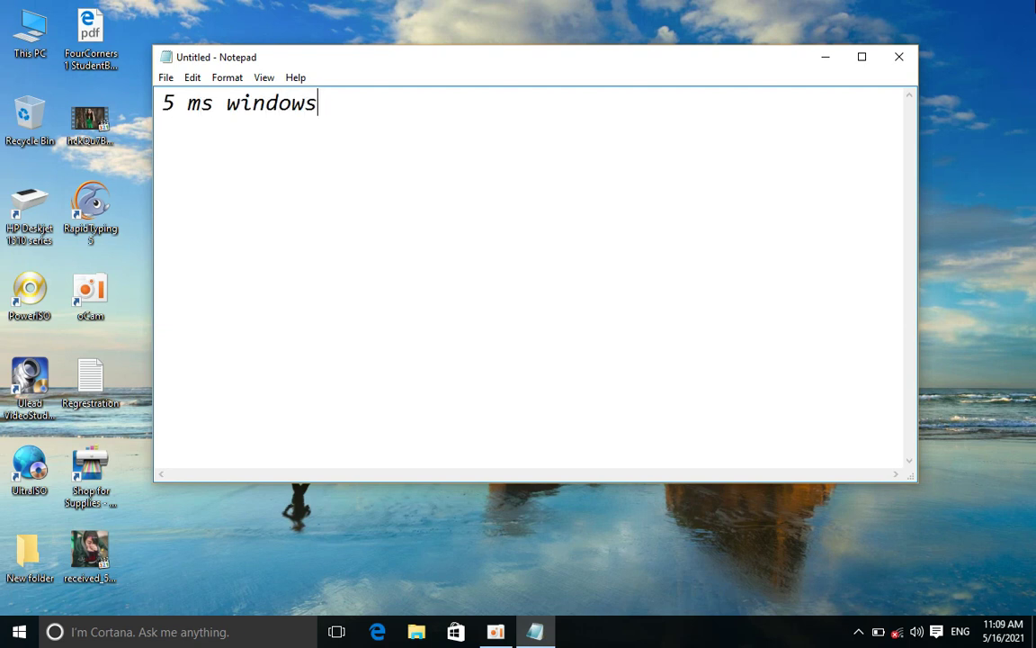
{"action": "type", "text": " 10"}
{"action": "key", "text": "Return"}
{"action": "type", "text": "==================="}
{"action": "key", "text": "Return"}
{"action": "type", "text": "osx"}
{"action": "key", "text": "BackSpace"}
{"action": "key", "text": "BackSpace"}
{"action": "type", "text": "xford Highewr"}
{"action": "key", "text": "BackSpace"}
{"action": "key", "text": "BackSpace"}
{"action": "key", "text": "BackSpace"}
{"action": "type", "text": "re"}
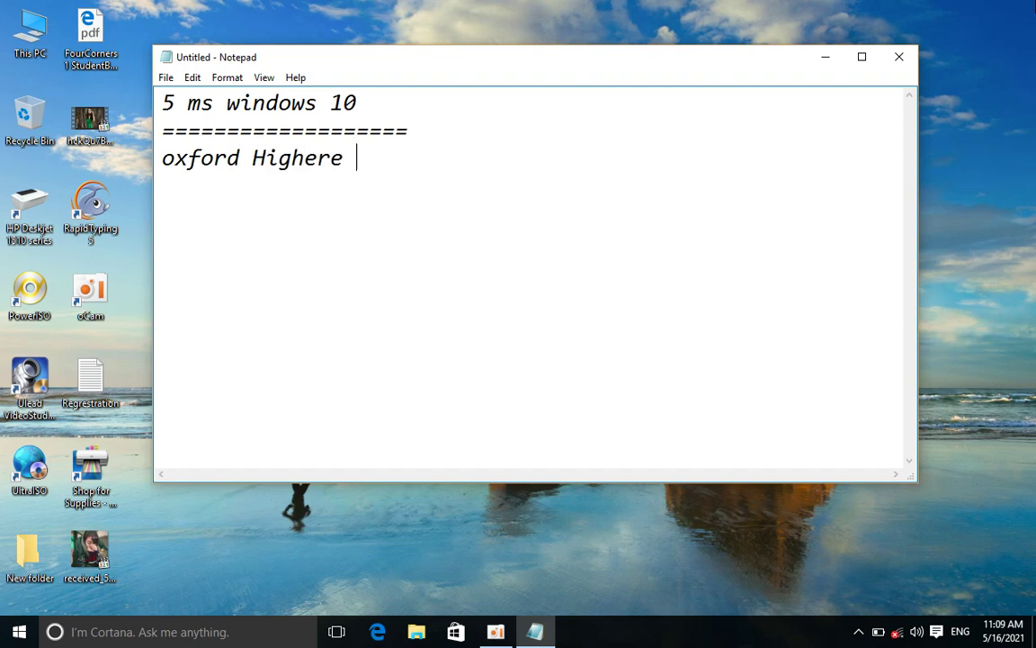
{"action": "key", "text": "BackSpace"}
{"action": "type", "text": "Educati"}
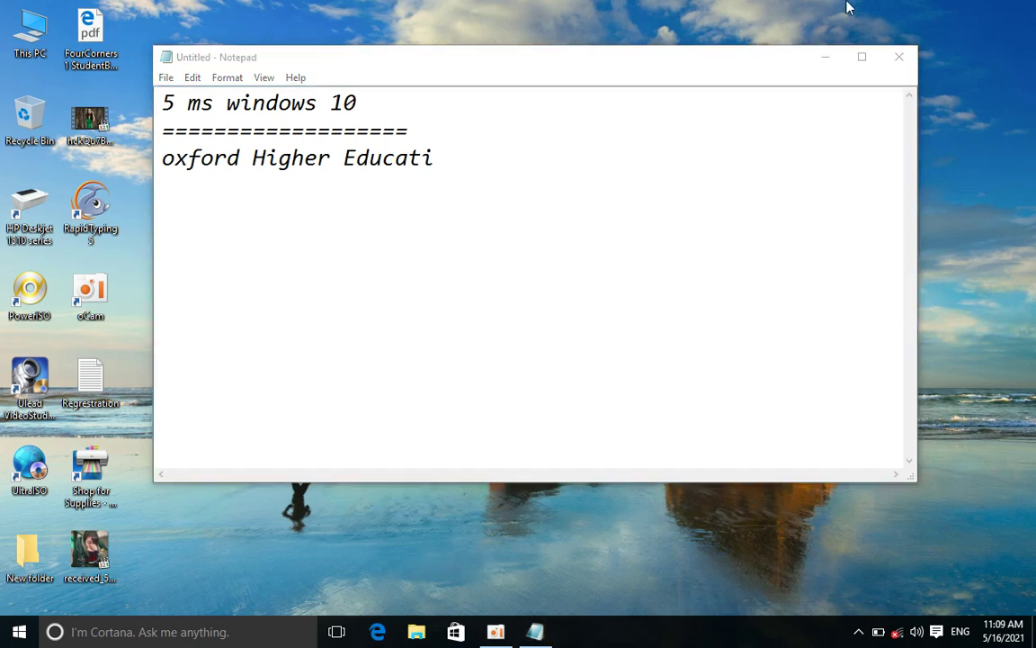
{"action": "left_click", "coordinate": [464, 148]}
{"action": "key", "text": "BackSpace"}
{"action": "key", "text": "BackSpace"}
{"action": "key", "text": "BackSpace"}
{"action": "key", "text": "BackSpace"}
{"action": "key", "text": "BackSpace"}
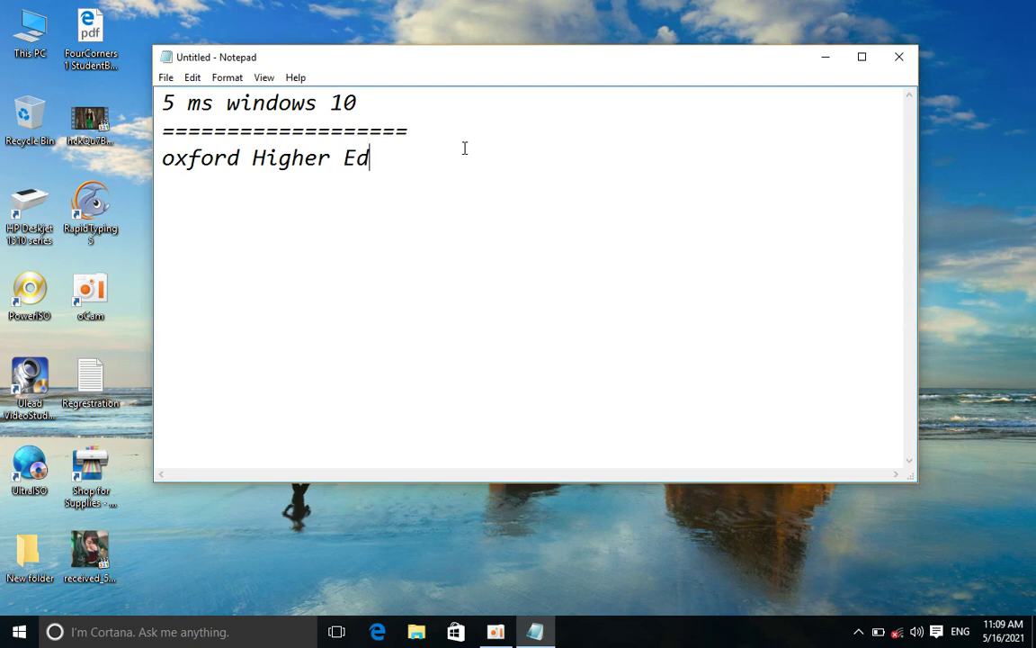
{"action": "type", "text": "ucational "}
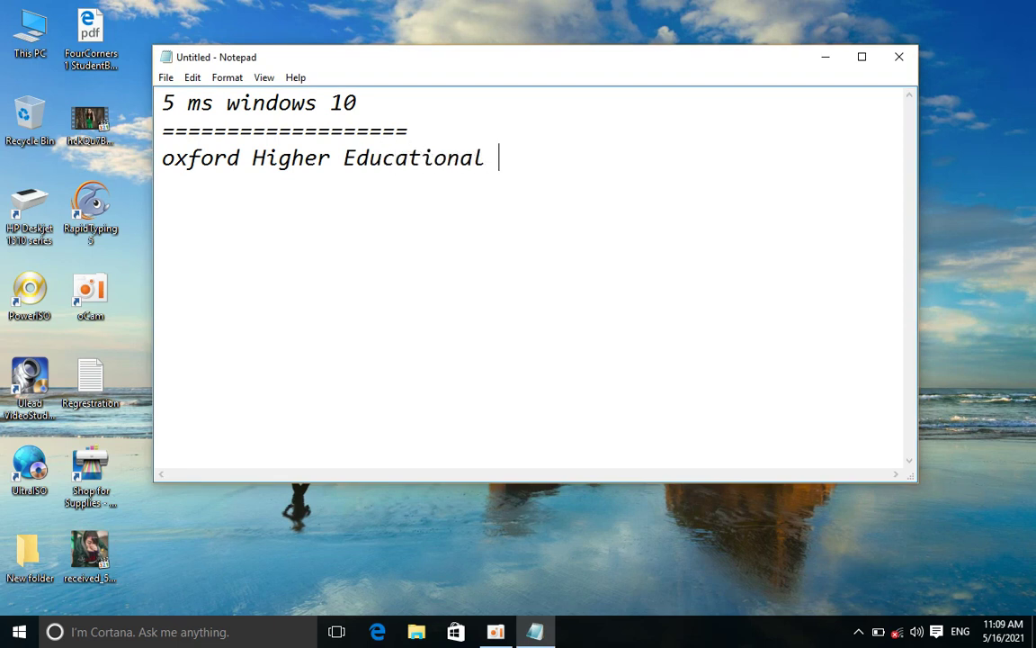
{"action": "type", "text": "Center"}
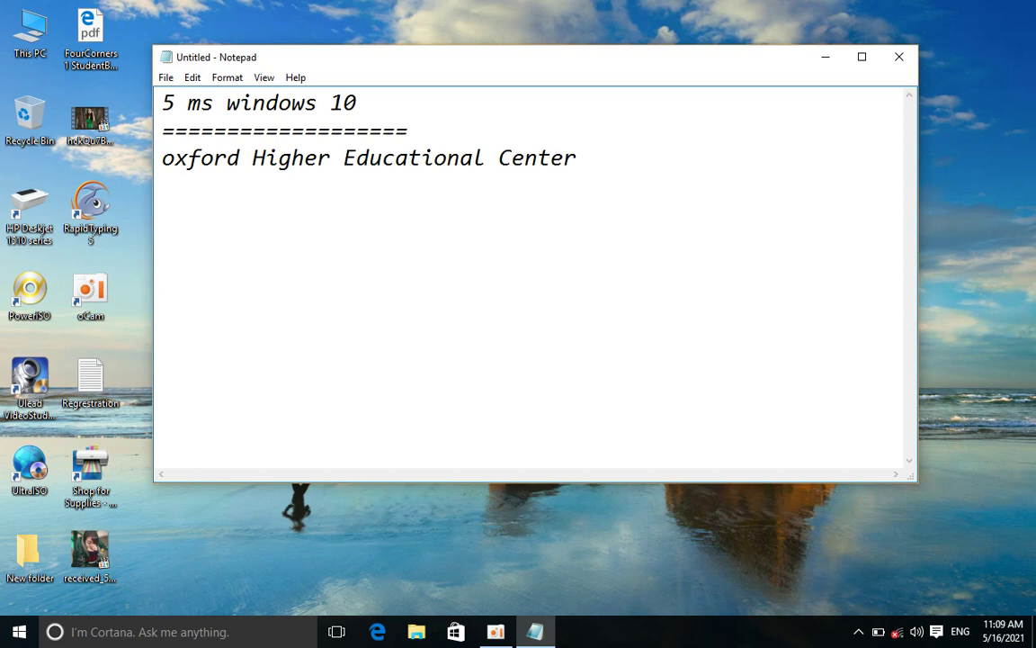
{"action": "key", "text": "Return"}
Add an = separator, the author's name, a dash row, the phone number and a bracket row
{"action": "key", "text": "Return"}
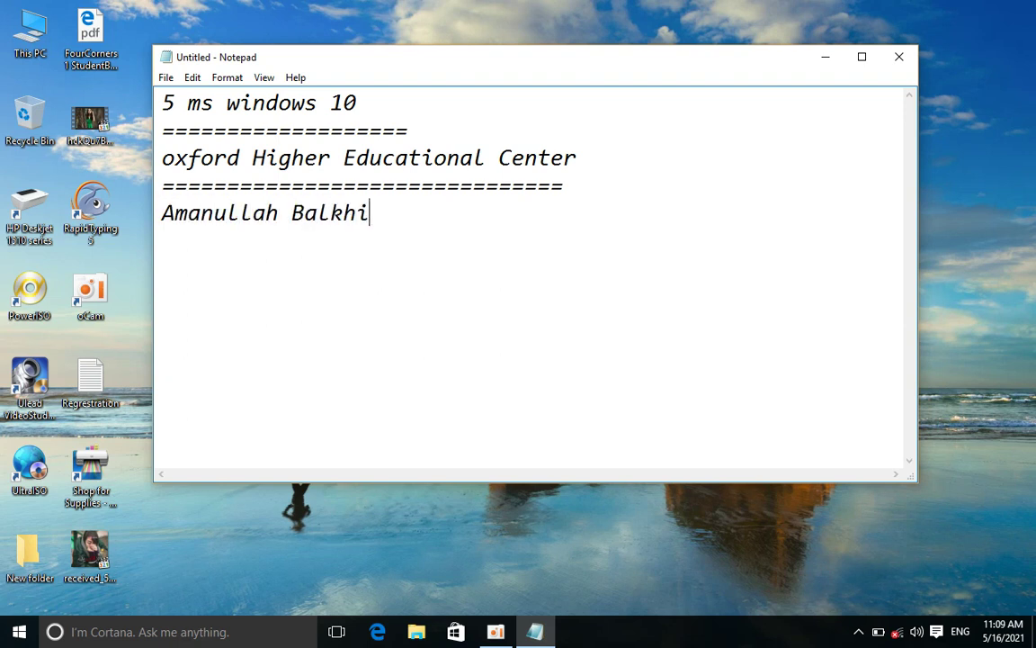
{"action": "key", "text": "Return"}
{"action": "key", "text": "Return"}
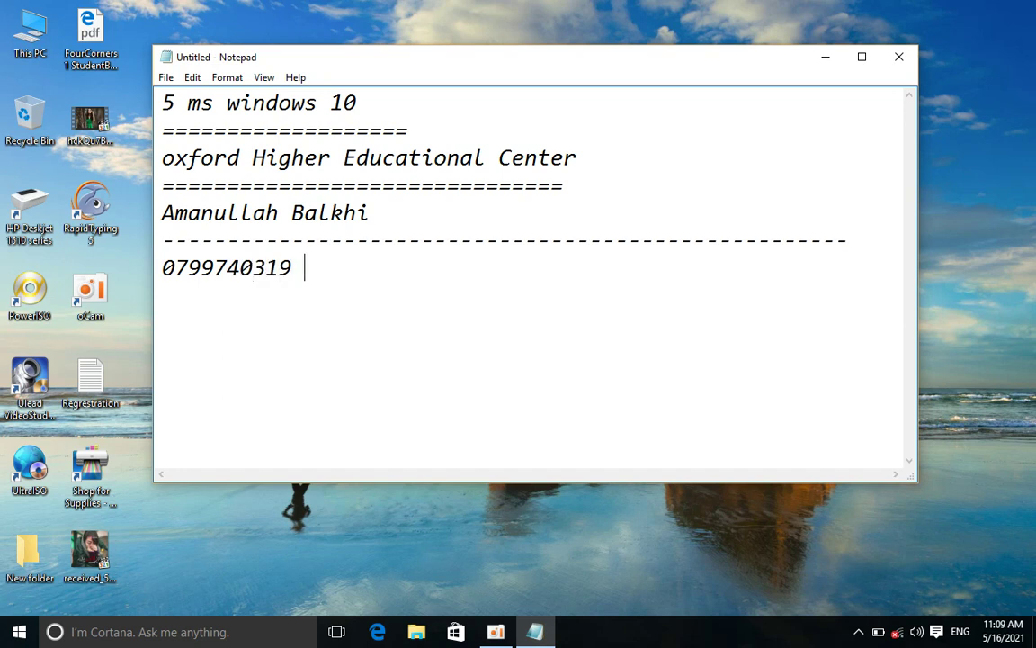
{"action": "key", "text": "Return"}
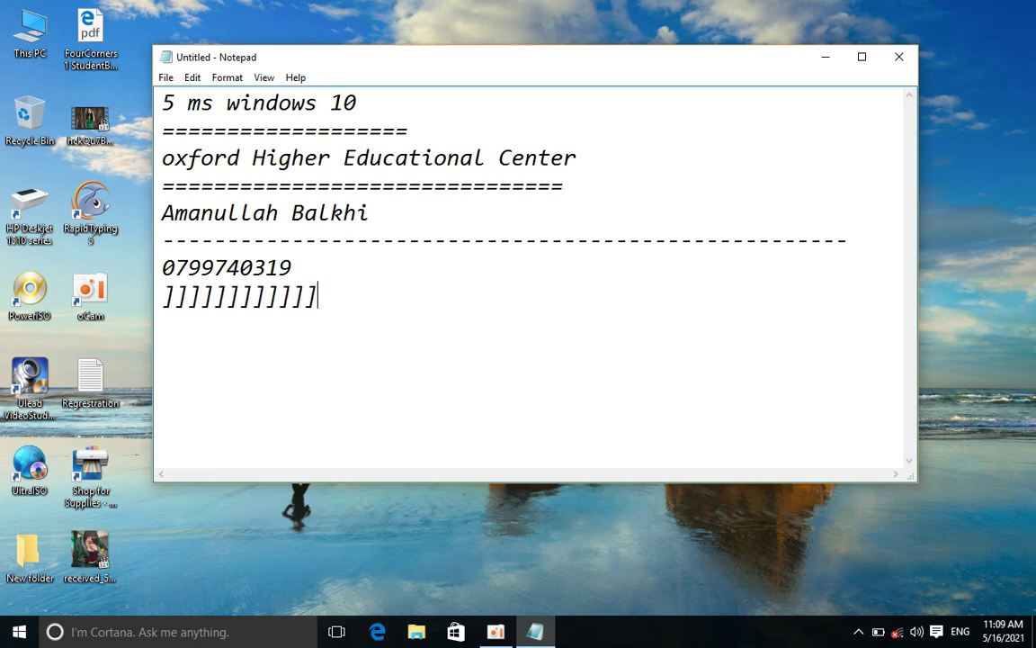
{"action": "key", "text": "Return"}
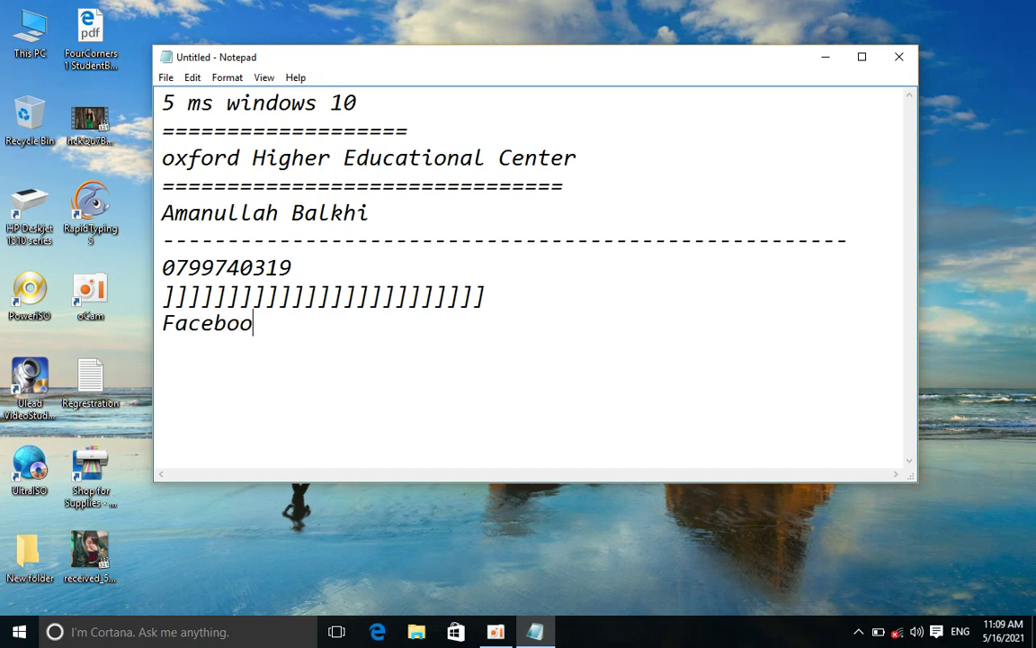
Add a Facebook line with the author's name, an = separator, and the 'Applications' heading
{"action": "key", "text": "BackSpace"}
{"action": "key", "text": "BackSpace"}
{"action": "key", "text": "Return"}
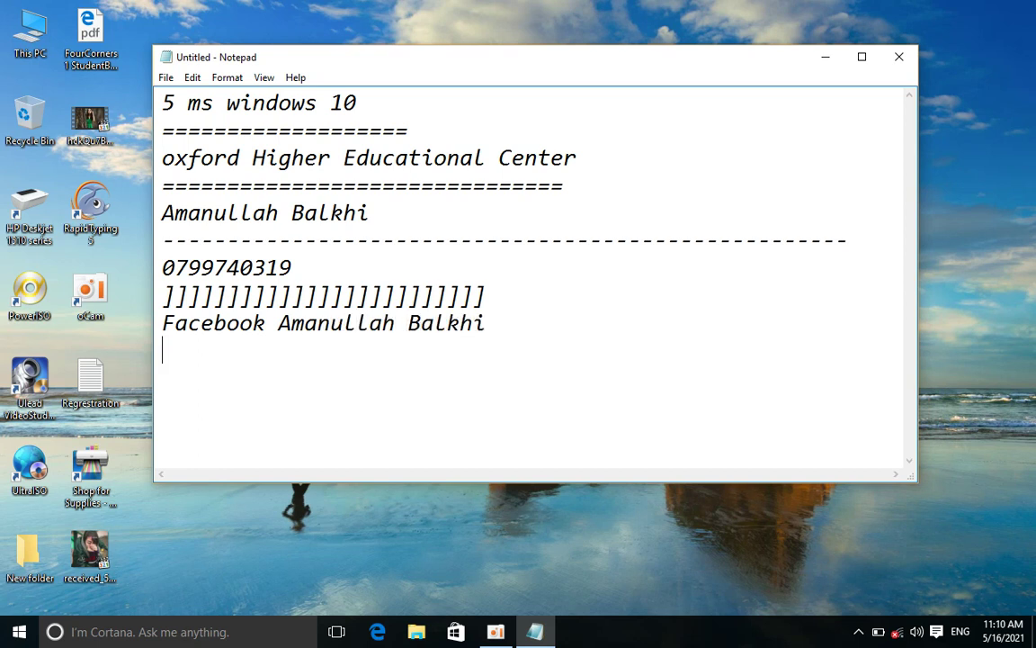
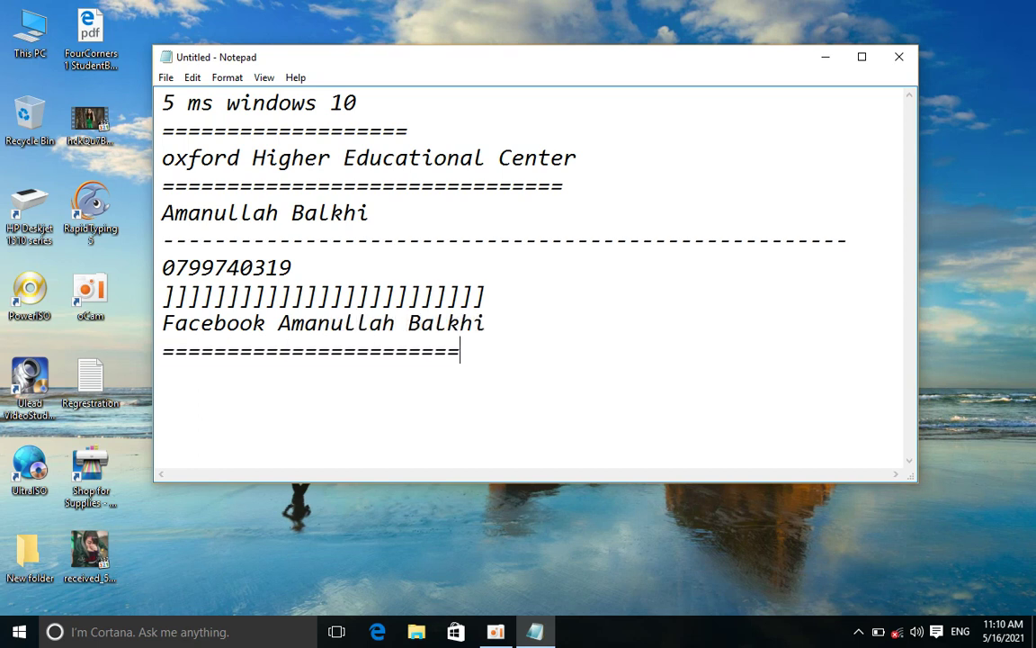
{"action": "key", "text": "Return"}
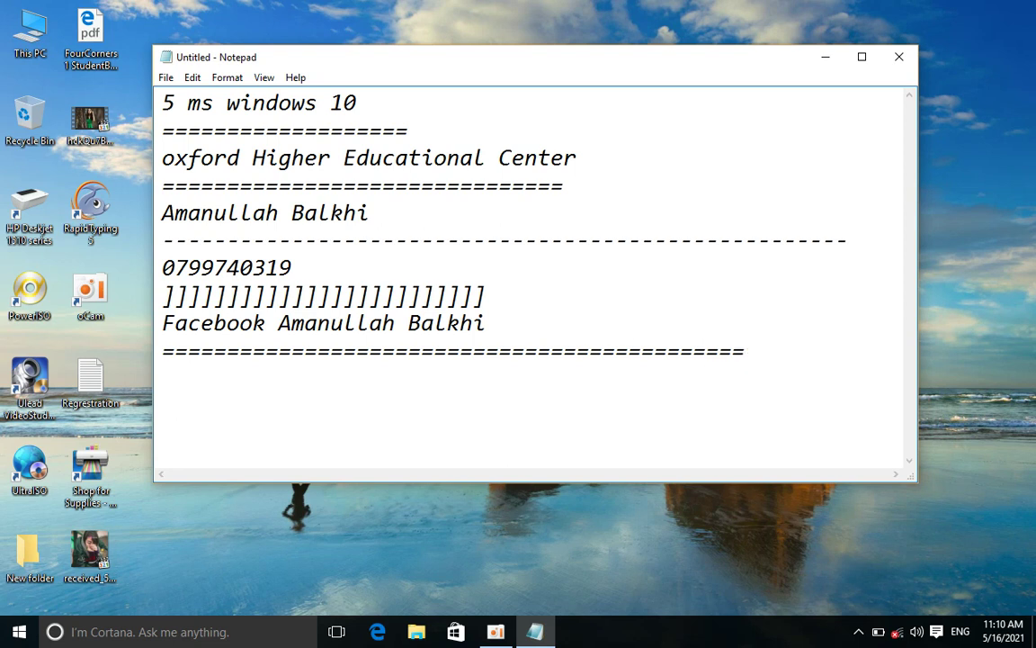
{"action": "key", "text": "Return"}
Type indented item '1. carectare map' followed by a '--- charmap' line
{"action": "key", "text": "Tab"}
{"action": "type", "text": "1. "}
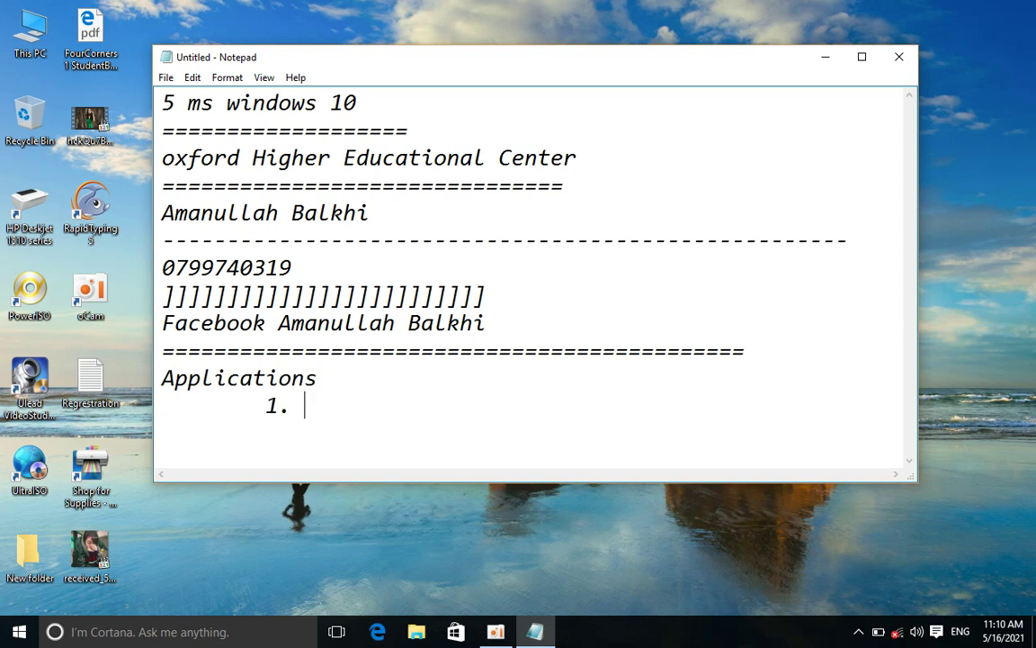
{"action": "type", "text": "carectare map"}
{"action": "key", "text": "Return"}
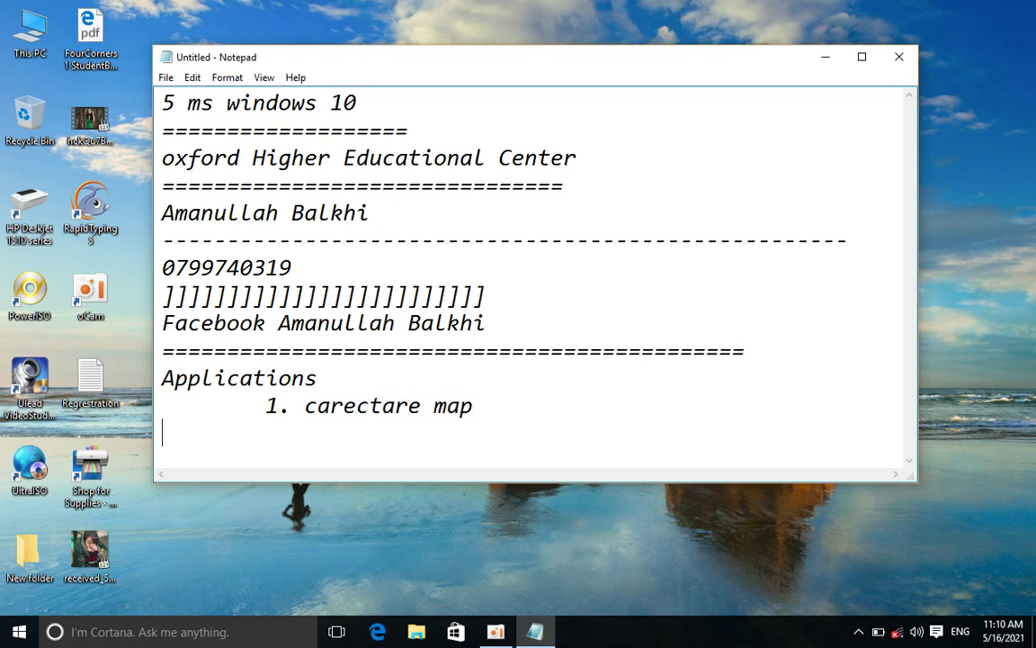
{"action": "type", "text": "--"}
{"action": "key", "text": "BackSpace"}
{"action": "key", "text": "BackSpace"}
{"action": "type", "text": "--00"}
{"action": "key", "text": "BackSpace"}
{"action": "key", "text": "BackSpace"}
{"action": "type", "text": "-- care"}
{"action": "key", "text": "BackSpace"}
{"action": "key", "text": "BackSpace"}
{"action": "type", "text": "r"}
{"action": "key", "text": "BackSpace"}
{"action": "key", "text": "BackSpace"}
{"action": "type", "text": "harmap"}
Add item '2. Math input panel' on a new line
{"action": "key", "text": "Return"}
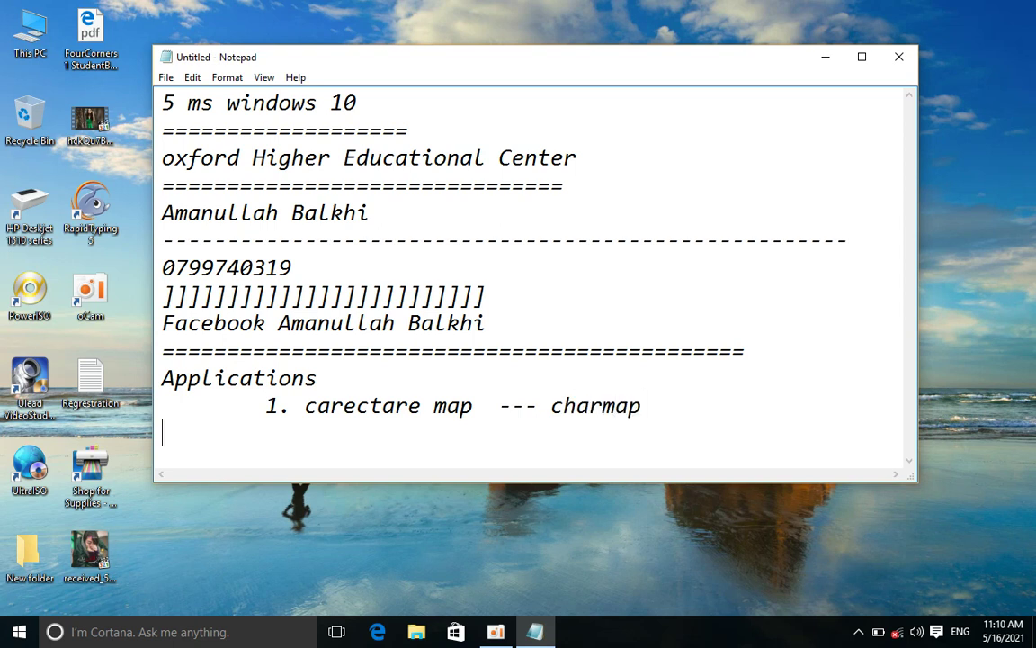
{"action": "type", "text": "2/"}
{"action": "key", "text": "BackSpace"}
{"action": "type", "text": ",."}
{"action": "key", "text": "BackSpace"}
{"action": "key", "text": "BackSpace"}
{"action": "type", "text": ","}
{"action": "key", "text": "BackSpace"}
{"action": "type", "text": "]"}
{"action": "key", "text": "BackSpace"}
{"action": "type", "text": ". Mathe"}
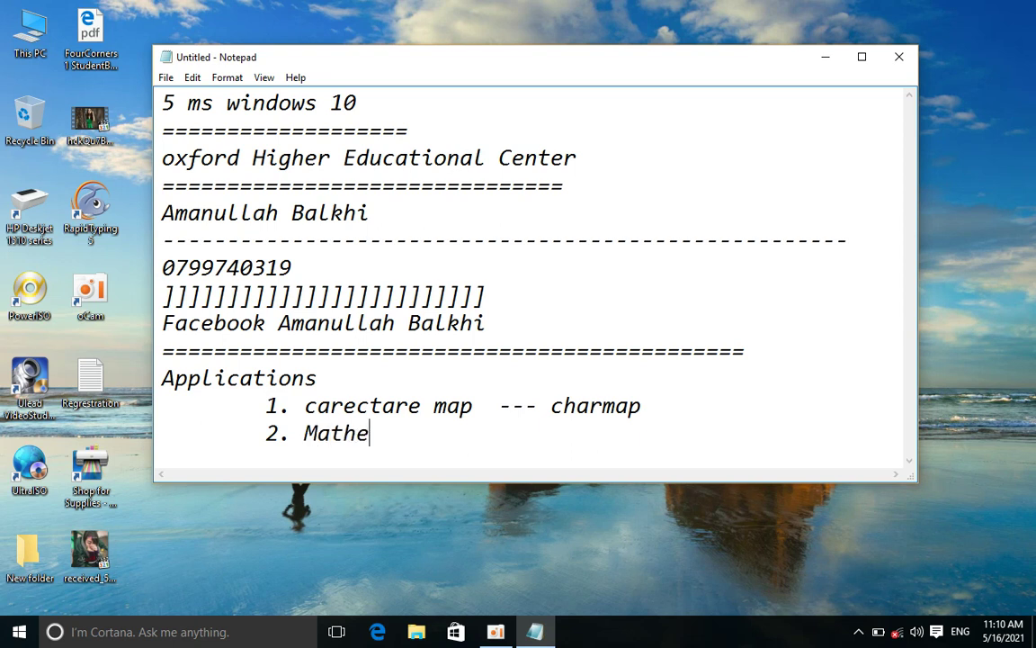
{"action": "key", "text": "BackSpace"}
{"action": "key", "text": "BackSpace"}
{"action": "type", "text": "in"}
{"action": "type", "text": "oou"}
{"action": "key", "text": "BackSpace"}
{"action": "key", "text": "BackSpace"}
{"action": "key", "text": "BackSpace"}
{"action": "type", "text": "pyu"}
{"action": "key", "text": "BackSpace"}
{"action": "key", "text": "BackSpace"}
{"action": "type", "text": "ut panel"}
Add item '3. notepad' and start a fresh line for the next item
{"action": "key", "text": "Return"}
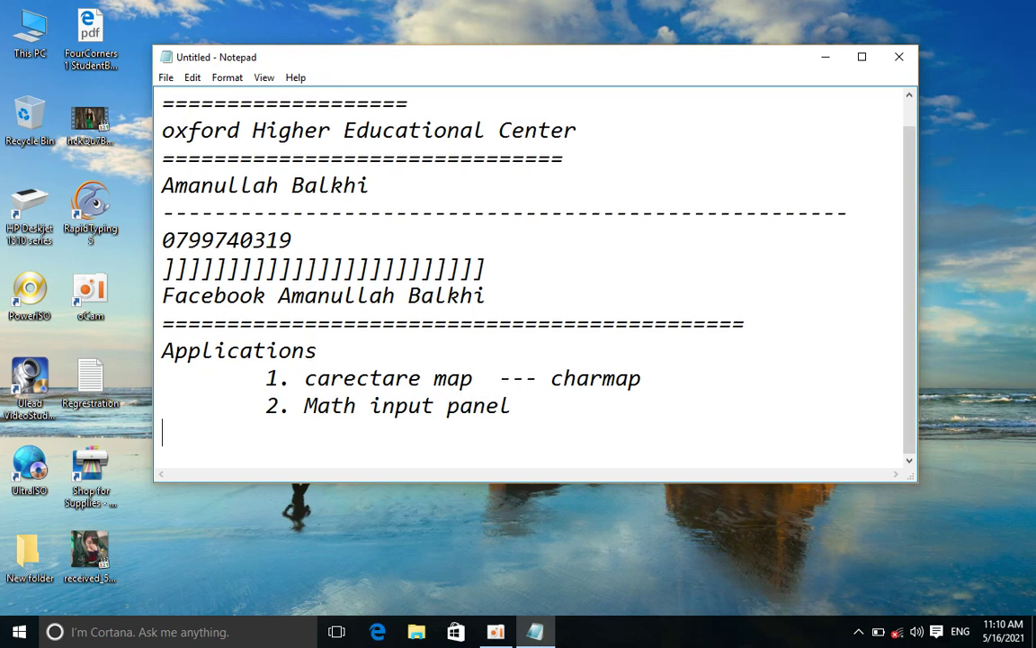
{"action": "type", "text": "3. notepad"}
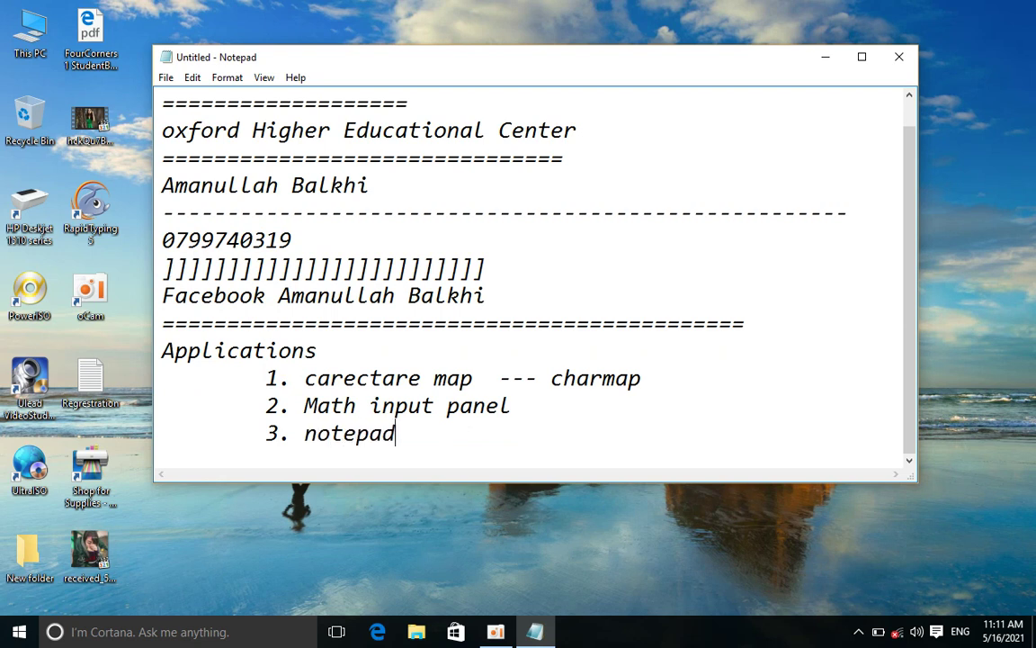
{"action": "key", "text": "Return"}
Add indented item '4. ms paint' with the run command pbrush after a tab
{"action": "key", "text": "Tab"}
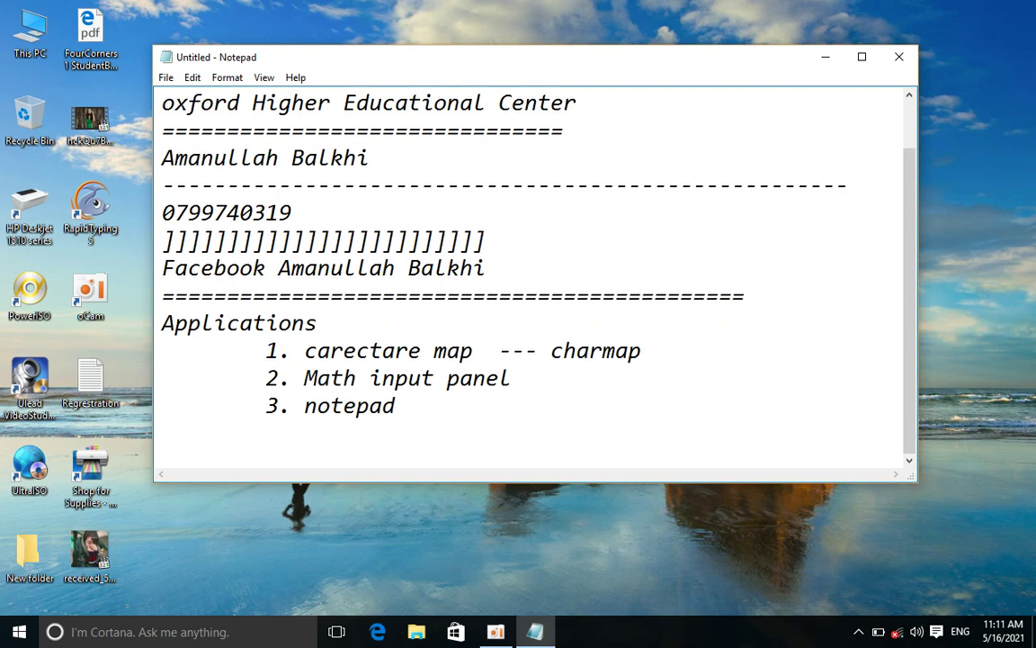
{"action": "type", "text": "4. ms paint"}
{"action": "key", "text": "Tab"}
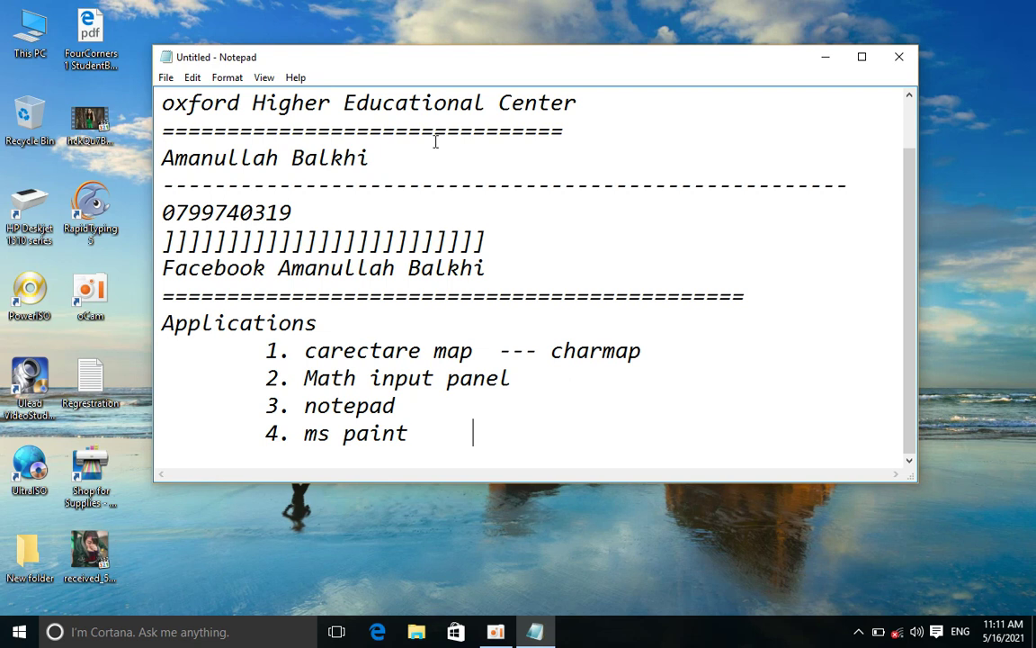
{"action": "type", "text": "p b"}
{"action": "key", "text": "BackSpace"}
{"action": "key", "text": "BackSpace"}
{"action": "type", "text": "."}
{"action": "type", "text": "bru"}
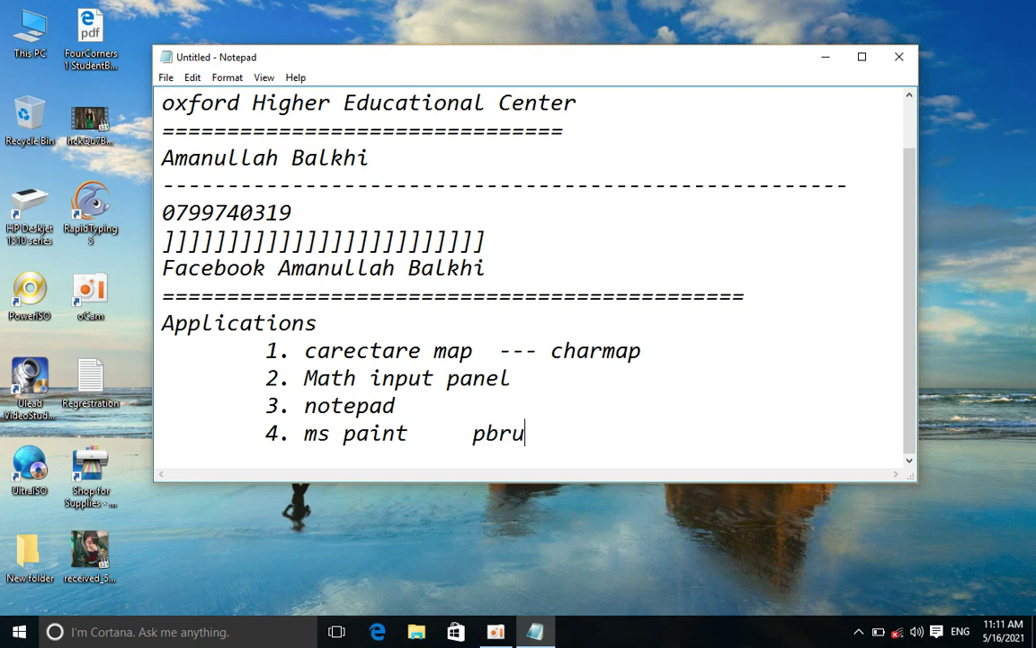
{"action": "type", "text": "sh"}
Add item '5. Snipping tools', then select carectare and charmap in item 1
{"action": "key", "text": "Return"}
{"action": "key", "text": "Tab"}
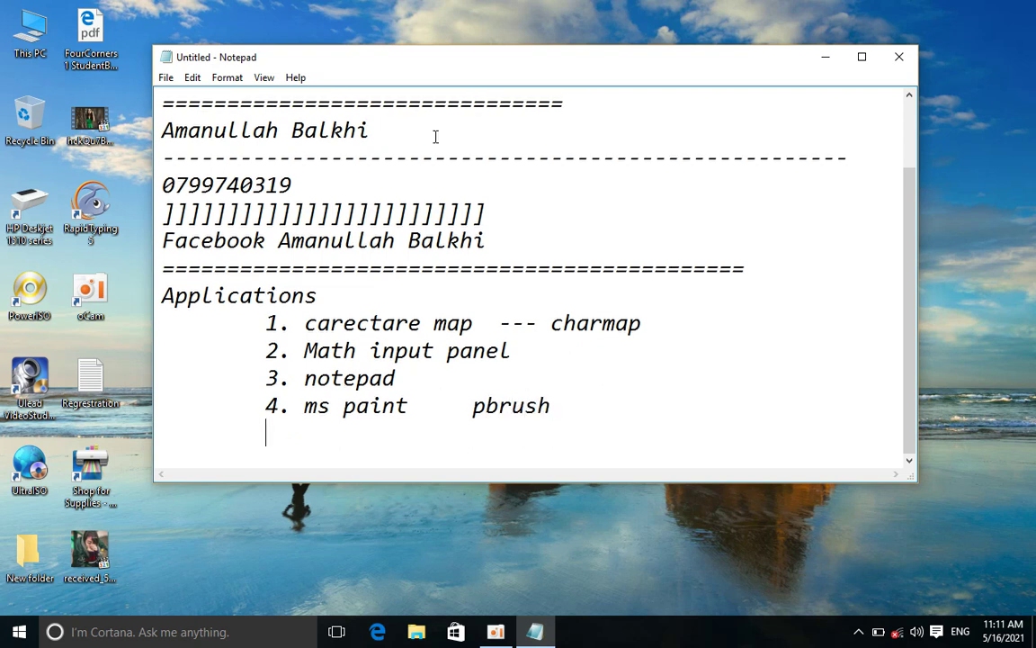
{"action": "type", "text": "5. Snippin"}
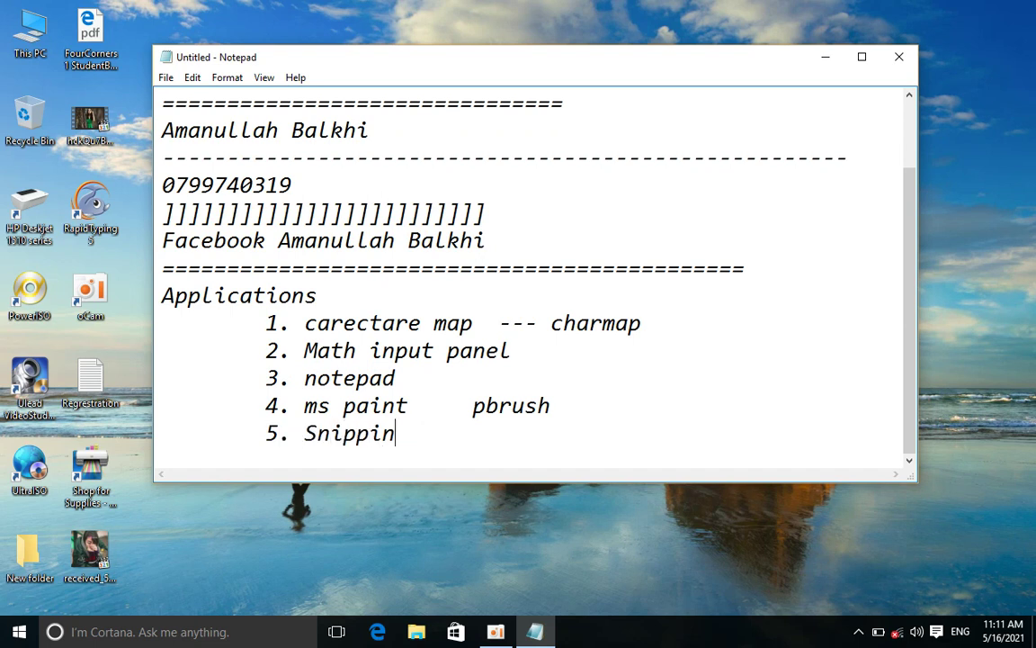
{"action": "type", "text": "g tools"}
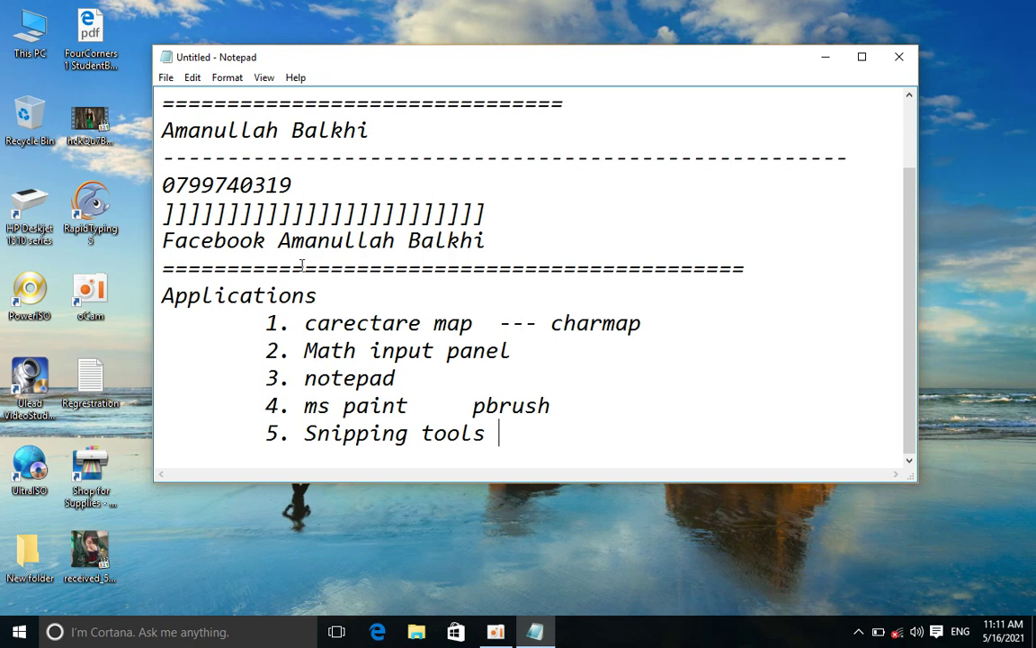
{"action": "left_click_drag", "start_coordinate": [306, 323], "coordinate": [460, 323]}
{"action": "left_click_drag", "start_coordinate": [538, 322], "coordinate": [662, 333]}
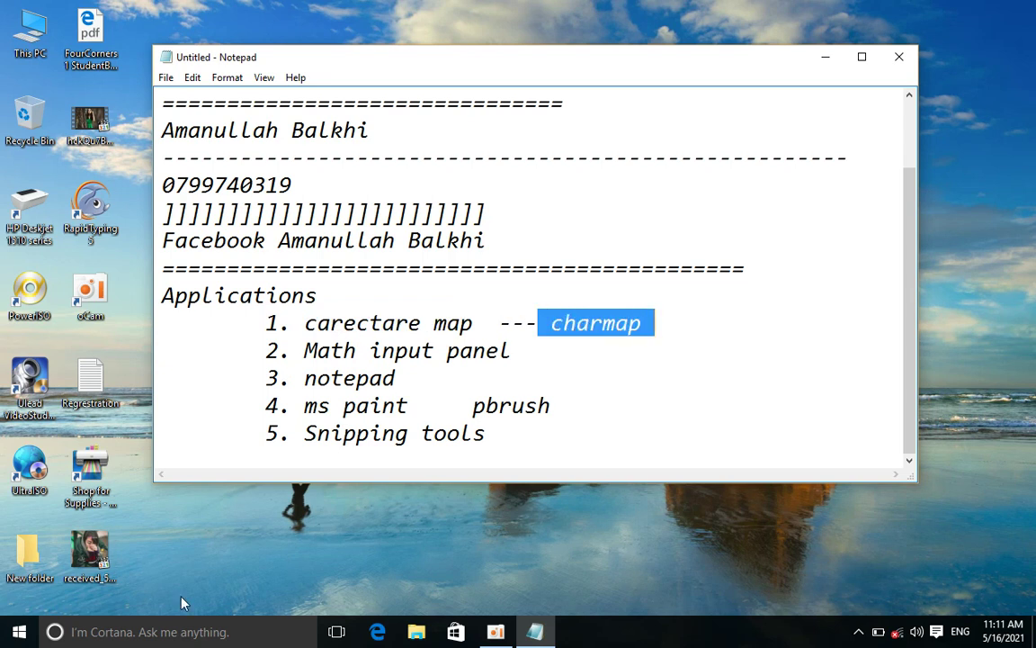
Launch Character Map through the Run dialog's charmap suggestion, then close it
{"action": "left_click", "coordinate": [161, 633]}
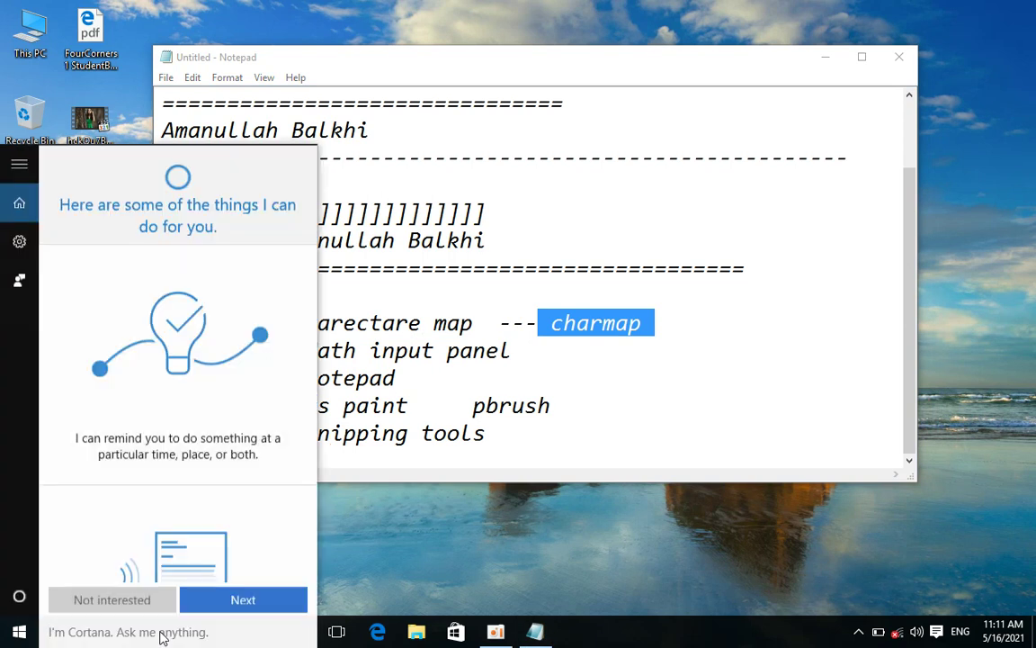
{"action": "key", "text": "super+r"}
{"action": "type", "text": "char"}
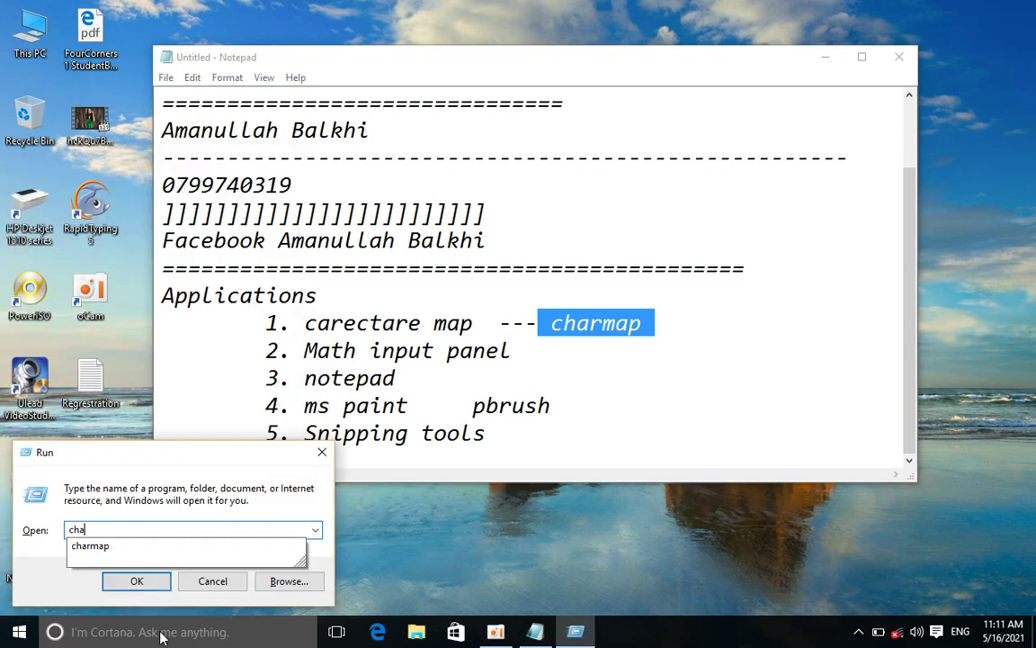
{"action": "key", "text": "Down"}
{"action": "key", "text": "Up"}
{"action": "key", "text": "Down"}
{"action": "key", "text": "Return"}
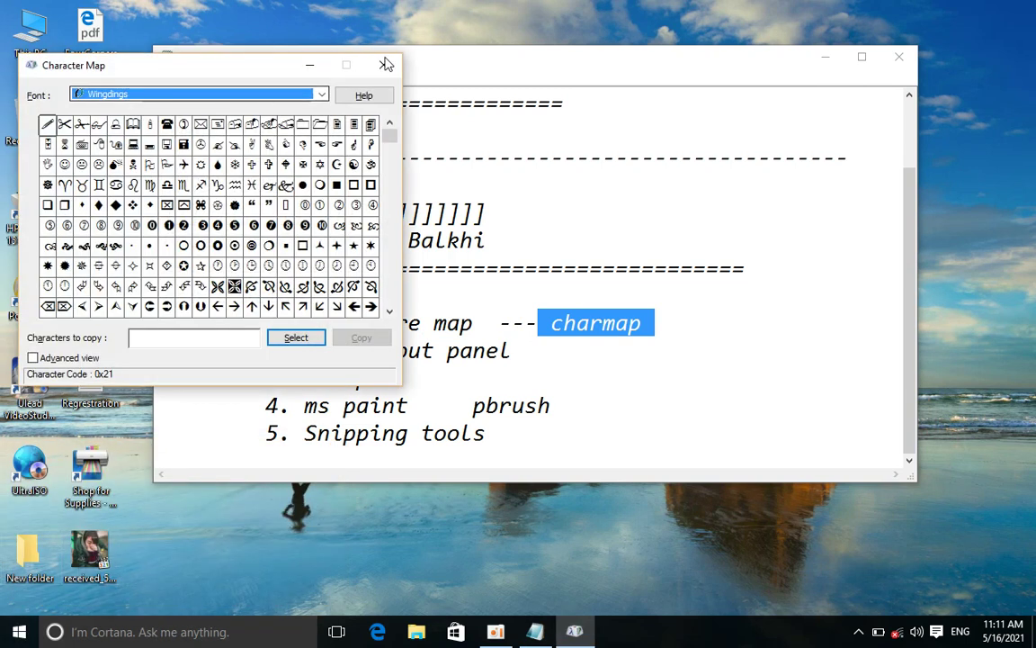
{"action": "left_click", "coordinate": [384, 64]}
Search Windows for 'char' and open Character Map from the results
{"action": "left_click", "coordinate": [184, 632]}
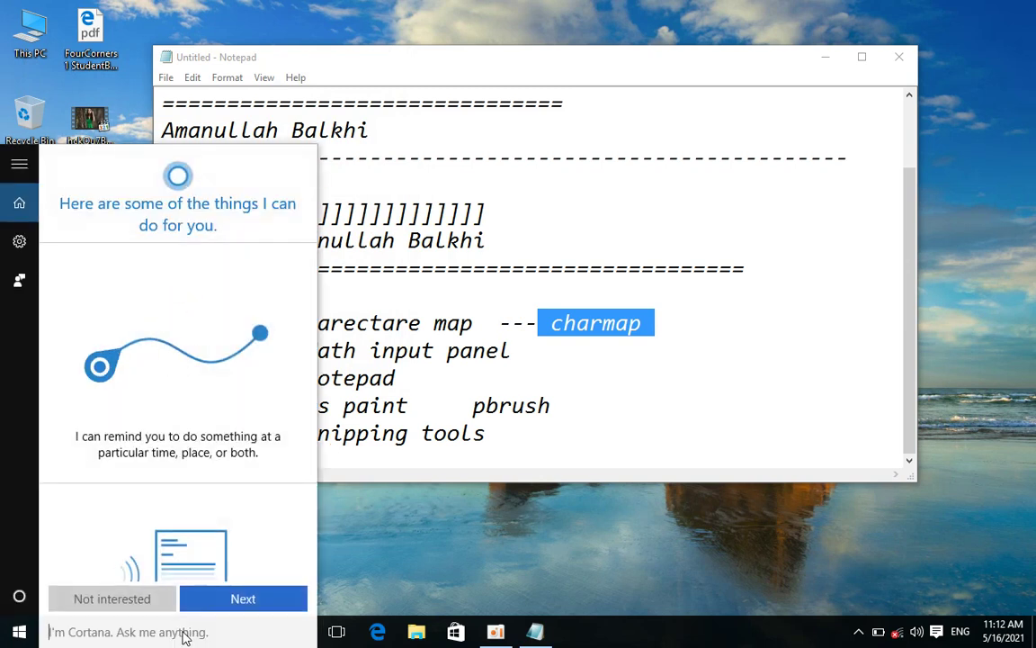
{"action": "type", "text": "casr"}
{"action": "key", "text": "BackSpace"}
{"action": "key", "text": "BackSpace"}
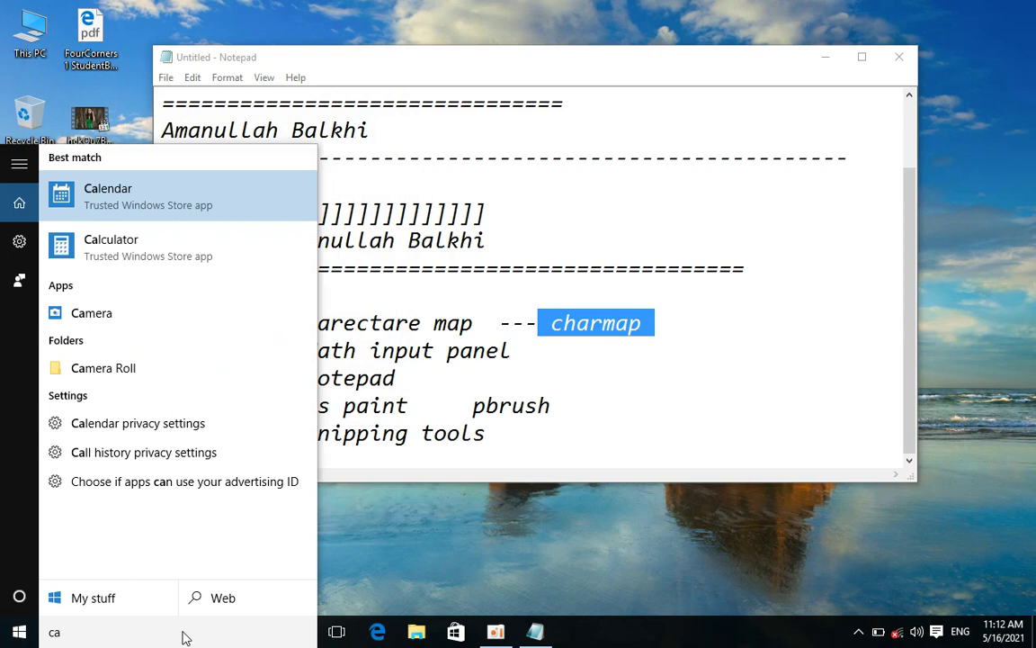
{"action": "key", "text": "BackSpace"}
{"action": "key", "text": "BackSpace"}
{"action": "type", "text": "ch"}
{"action": "type", "text": "c"}
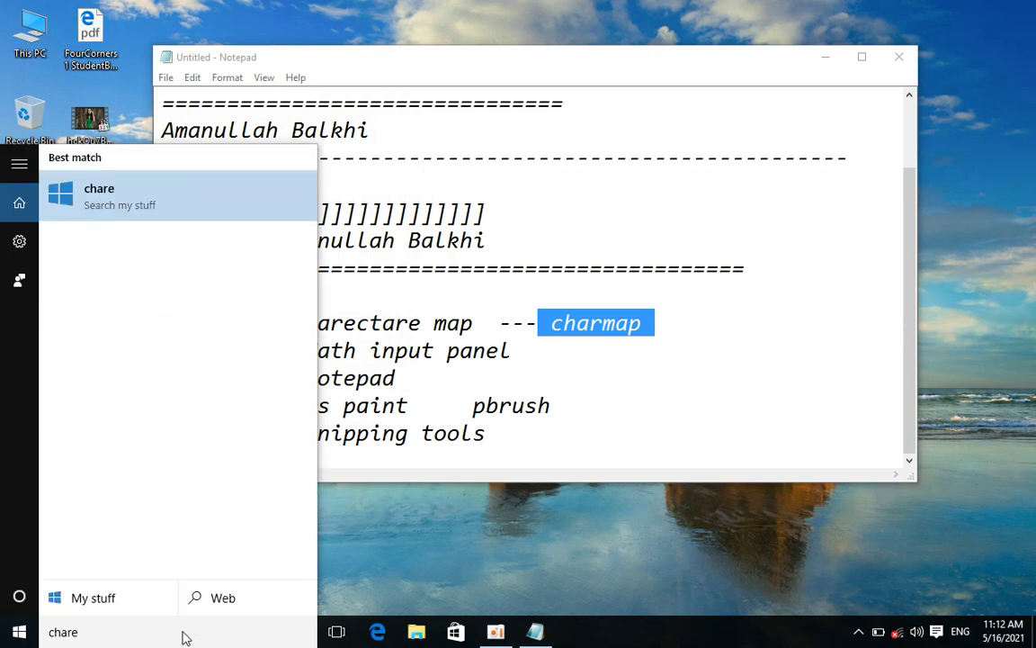
{"action": "key", "text": "BackSpace"}
{"action": "key", "text": "BackSpace"}
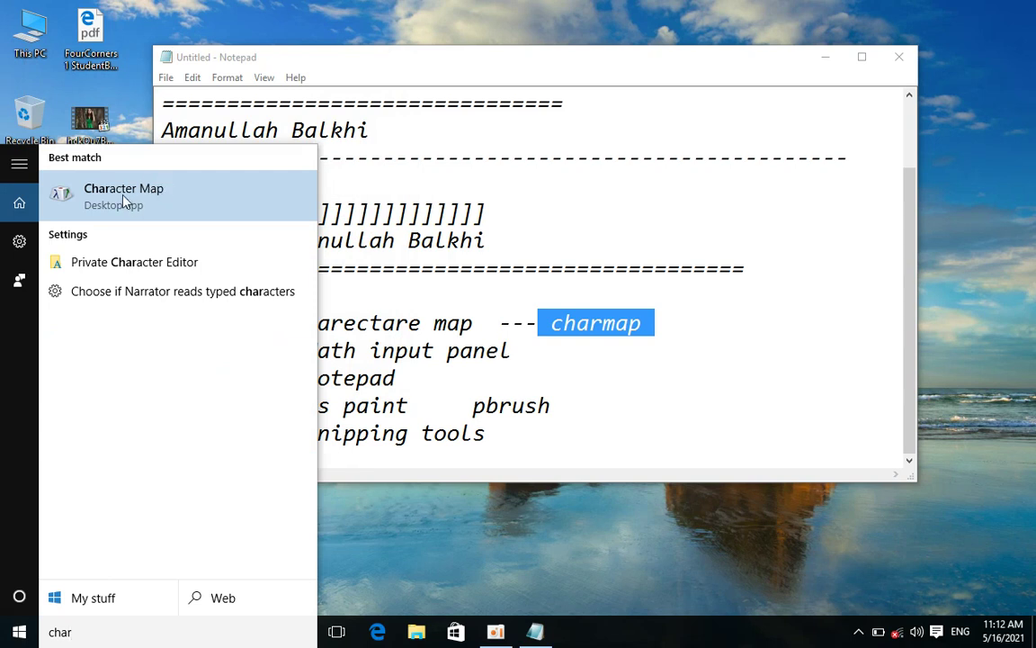
{"action": "left_click", "coordinate": [124, 199]}
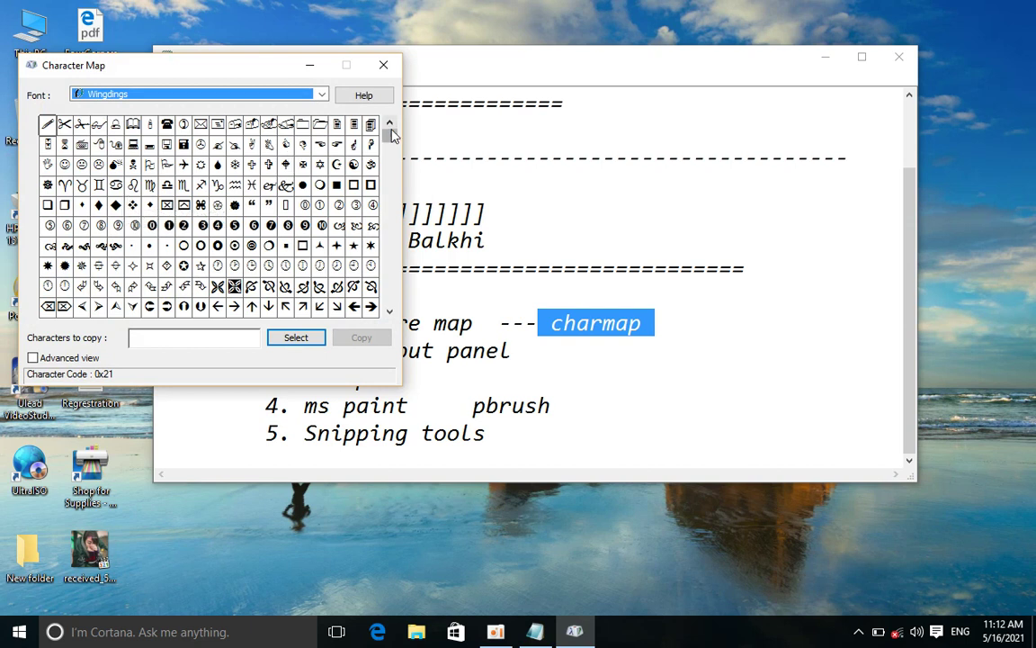
Switch the font to Wingdings 2, then select and copy the telephone glyph
{"action": "left_click_drag", "start_coordinate": [391, 132], "coordinate": [384, 291]}
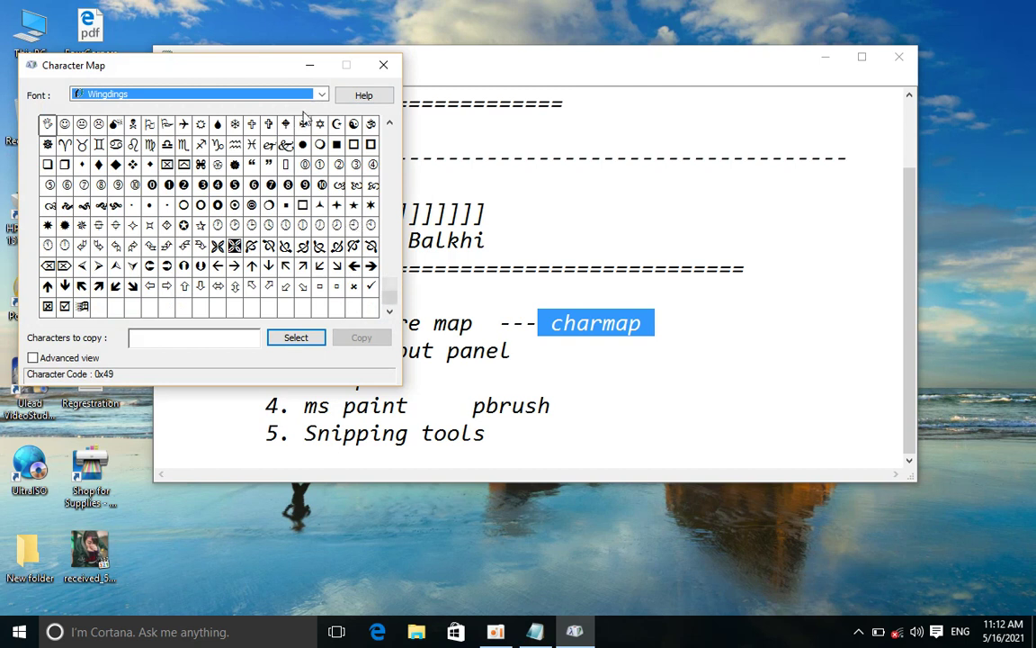
{"action": "left_click", "coordinate": [320, 94]}
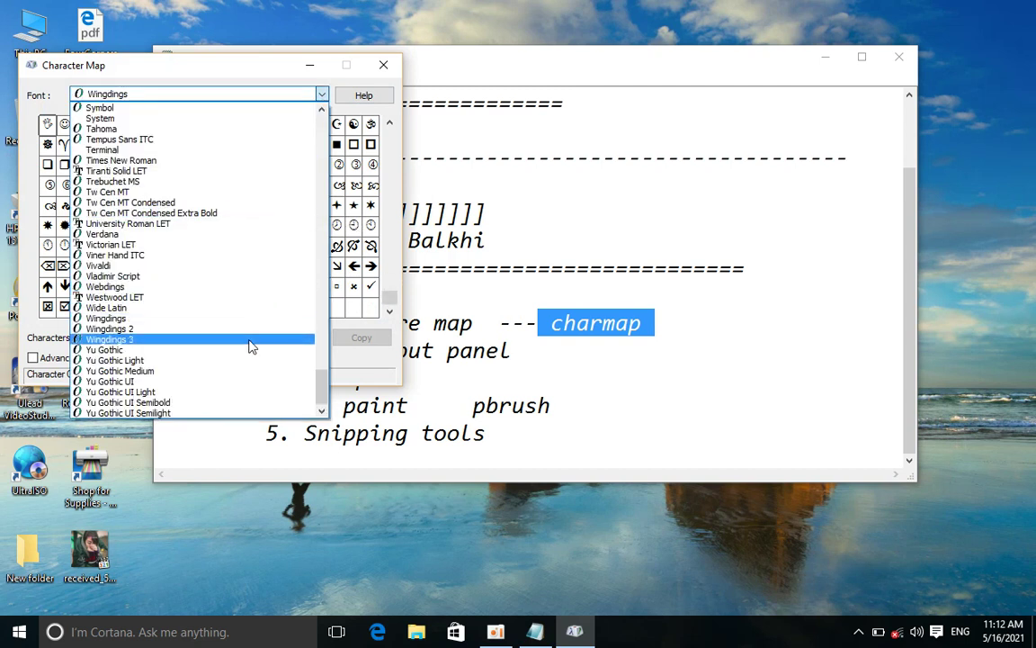
{"action": "left_click", "coordinate": [251, 329]}
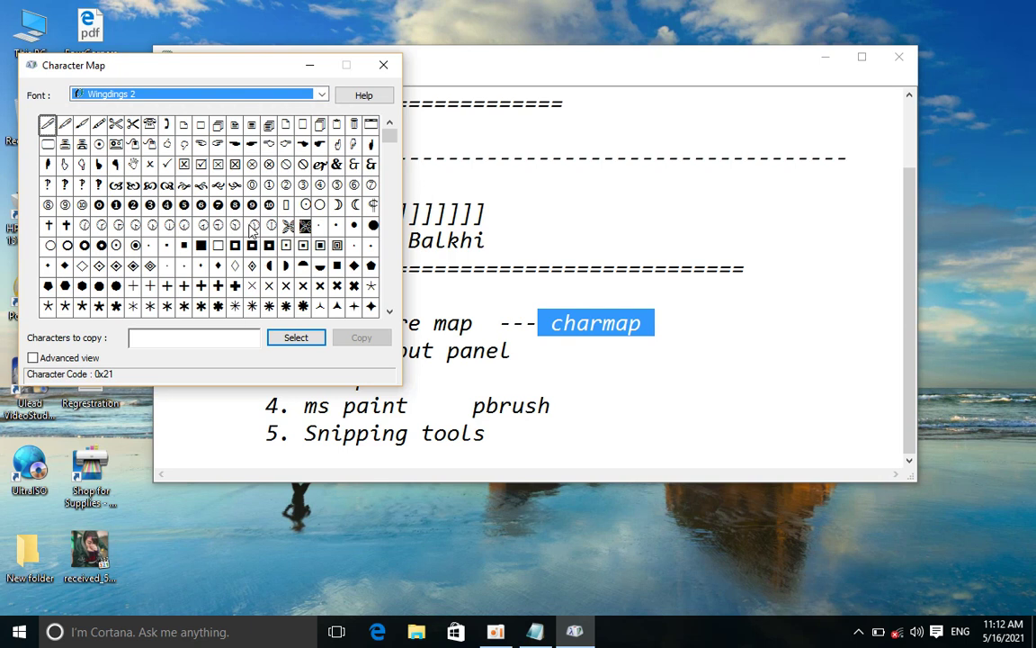
{"action": "left_click", "coordinate": [149, 123]}
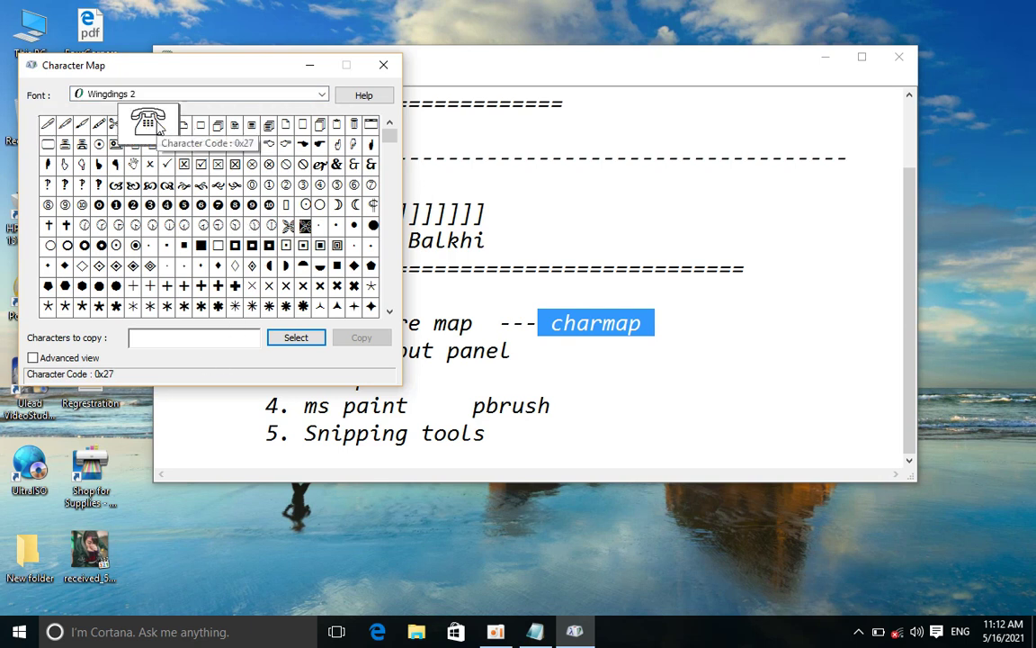
{"action": "left_click", "coordinate": [300, 340]}
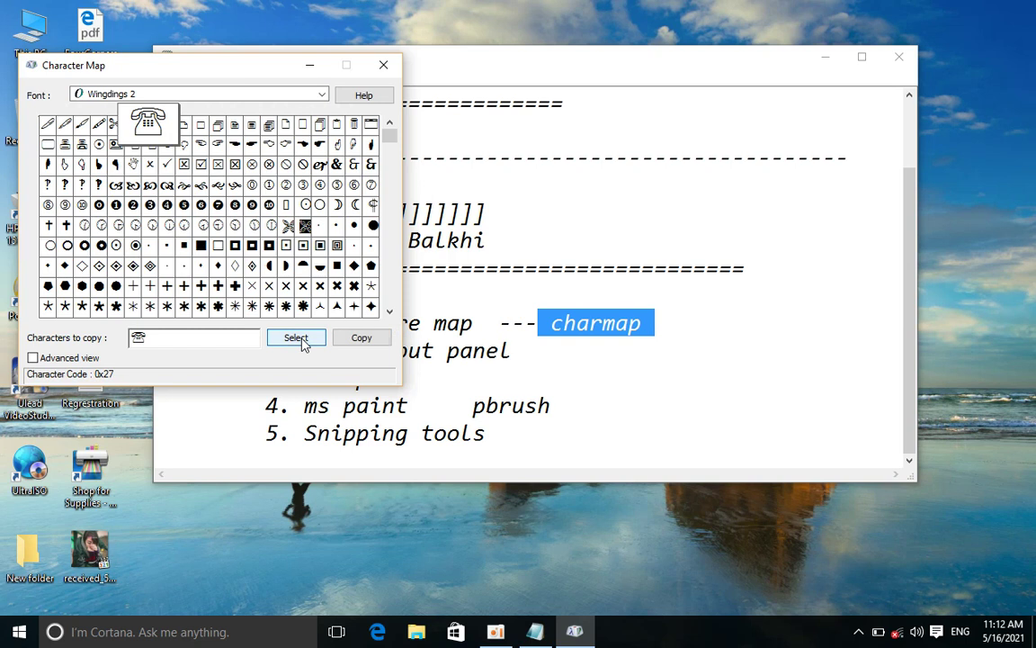
{"action": "left_click", "coordinate": [349, 342]}
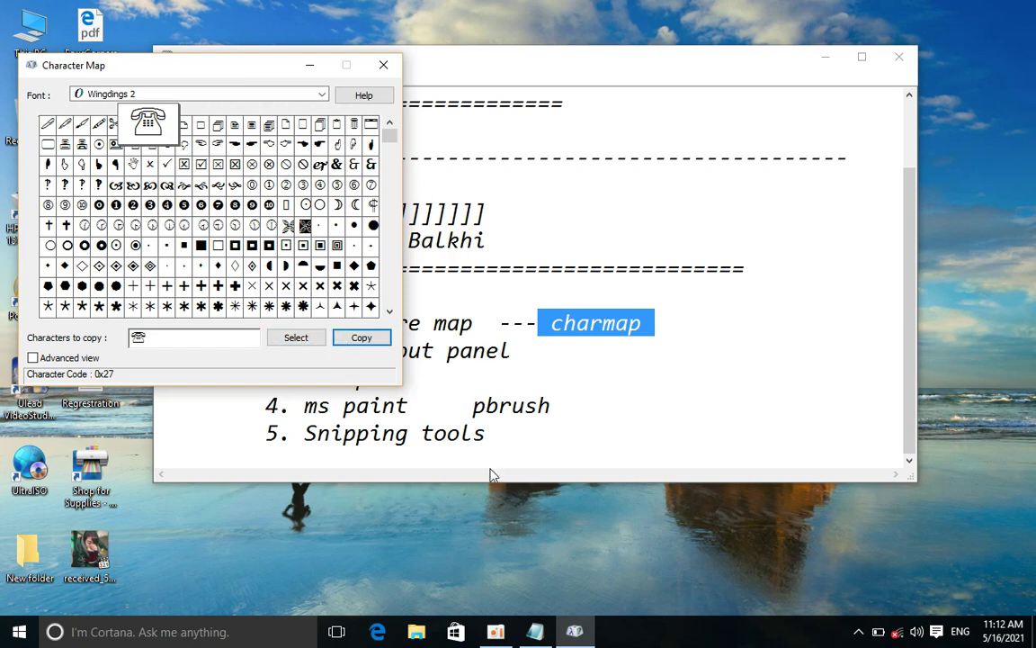
{"action": "key", "text": "super+r"}
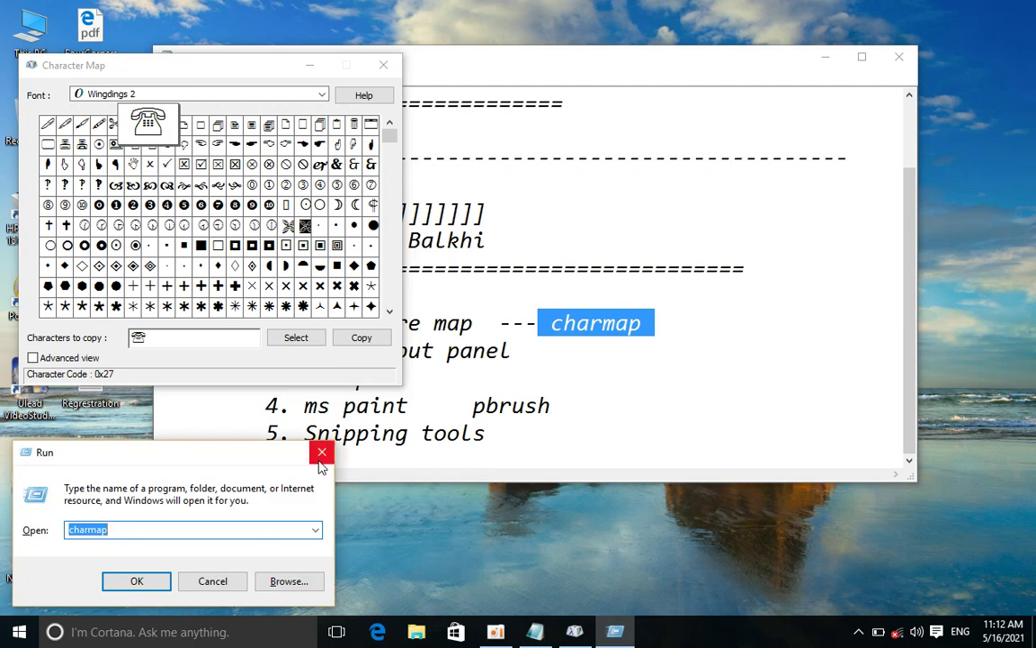
Start Word with 'winword', create a blank document and paste the telephone symbol
{"action": "key", "text": "BackSpace"}
{"action": "type", "text": "w"}
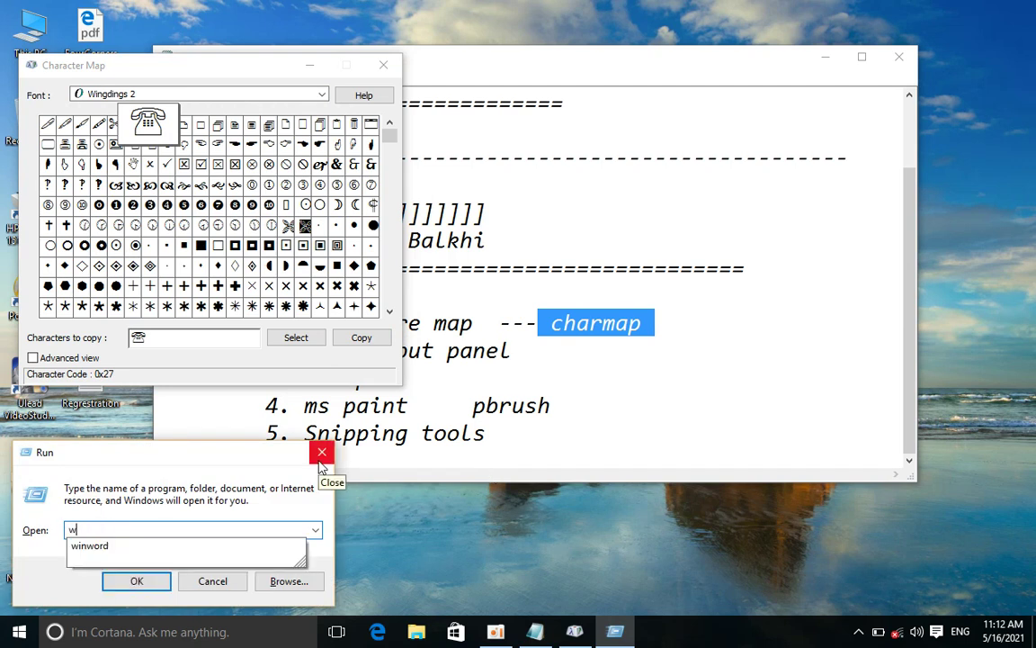
{"action": "type", "text": "inwr"}
{"action": "key", "text": "BackSpace"}
{"action": "type", "text": "ord"}
{"action": "key", "text": "Return"}
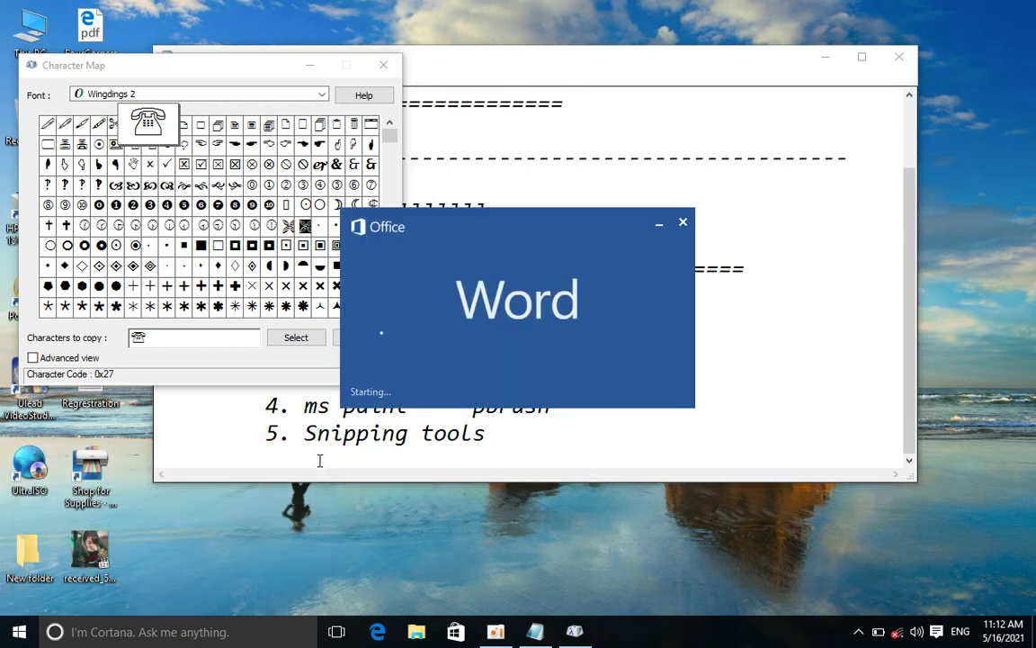
{"action": "key", "text": "Return"}
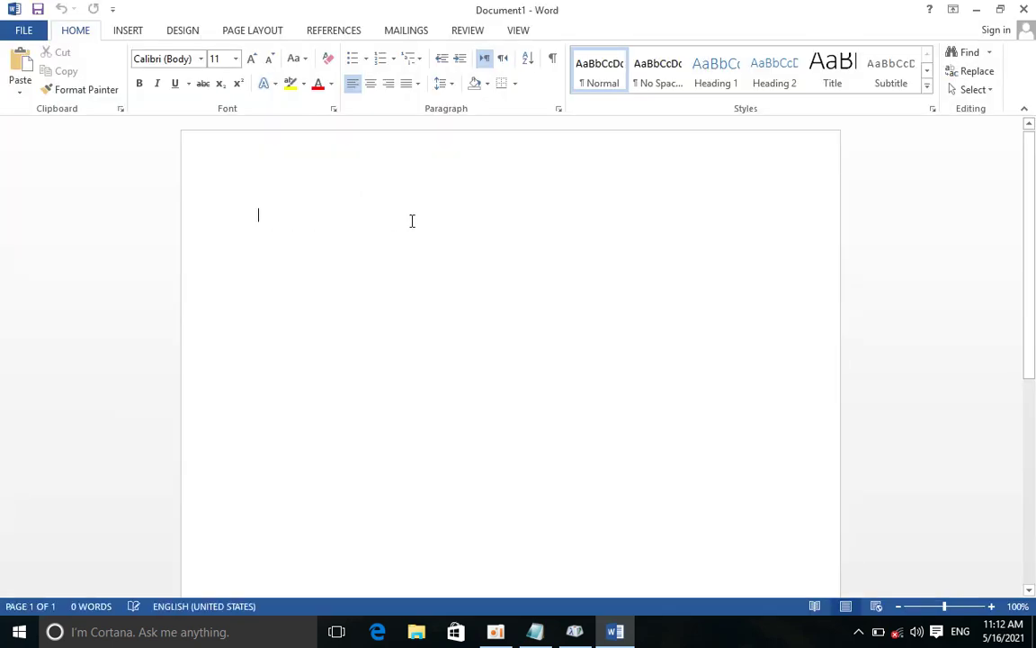
{"action": "left_click", "coordinate": [241, 214]}
{"action": "key", "text": "ctrl+v"}
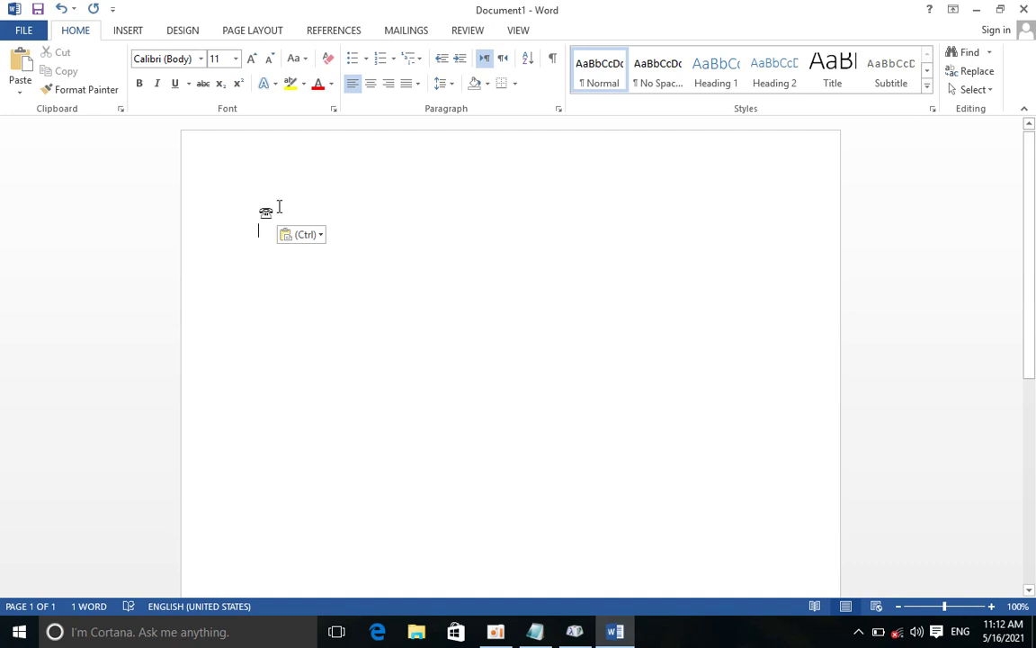
Enlarge the pasted telephone symbol to 110 pt with Grow Font
{"action": "key", "text": "ctrl+a"}
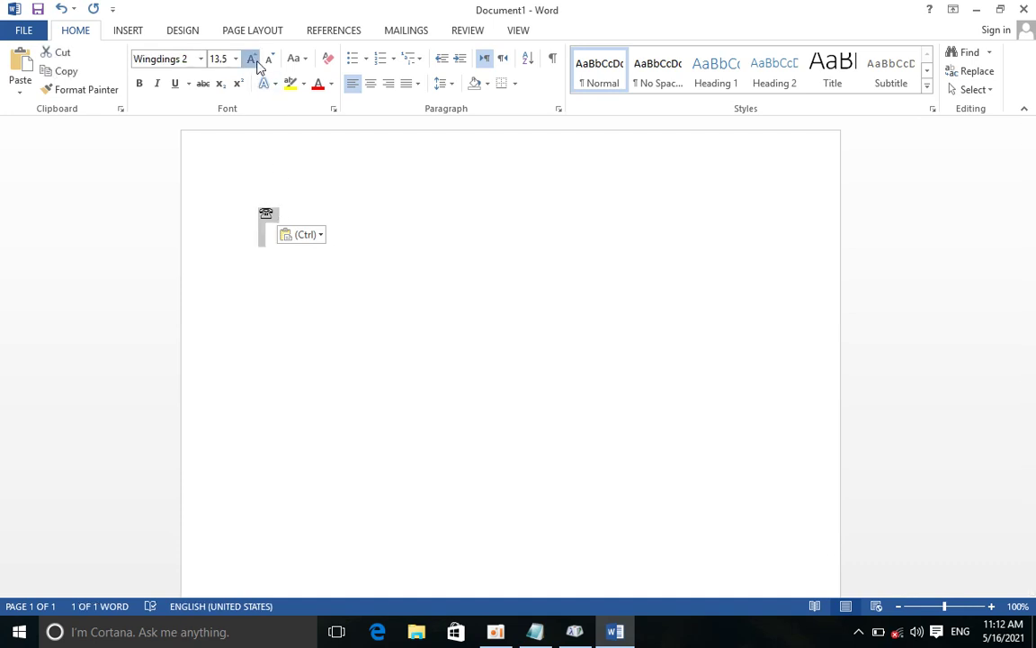
{"action": "left_click", "coordinate": [255, 61]}
{"action": "double_click", "coordinate": [255, 61]}
{"action": "double_click", "coordinate": [255, 61]}
{"action": "triple_click", "coordinate": [255, 61]}
{"action": "double_click", "coordinate": [254, 61]}
{"action": "double_click", "coordinate": [253, 60]}
{"action": "left_click", "coordinate": [253, 59]}
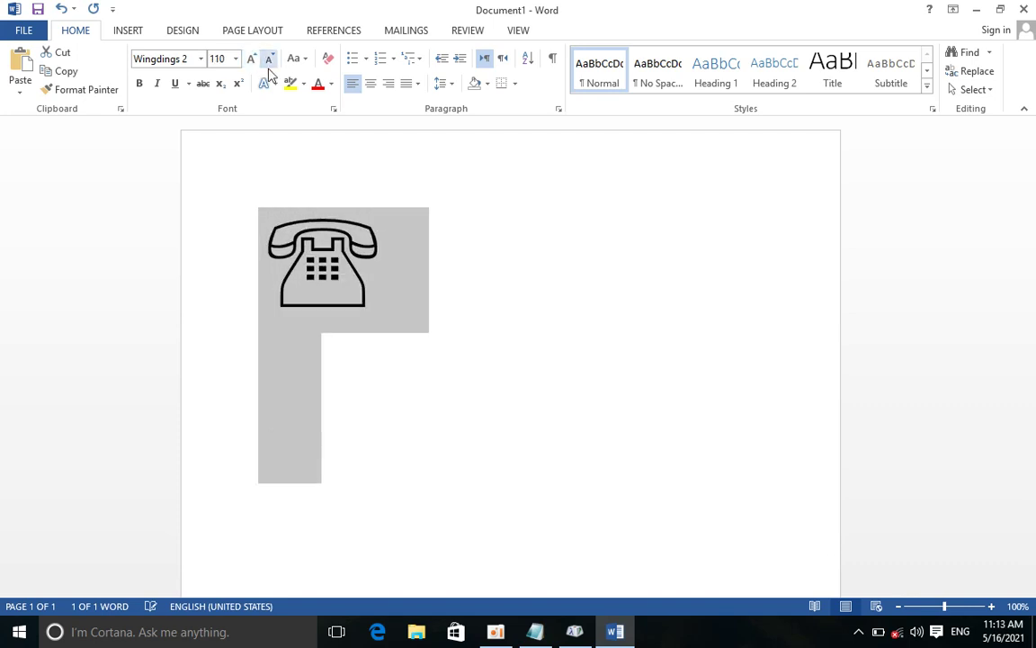
{"action": "left_click", "coordinate": [398, 263]}
{"action": "left_click_drag", "start_coordinate": [460, 263], "coordinate": [738, 313]}
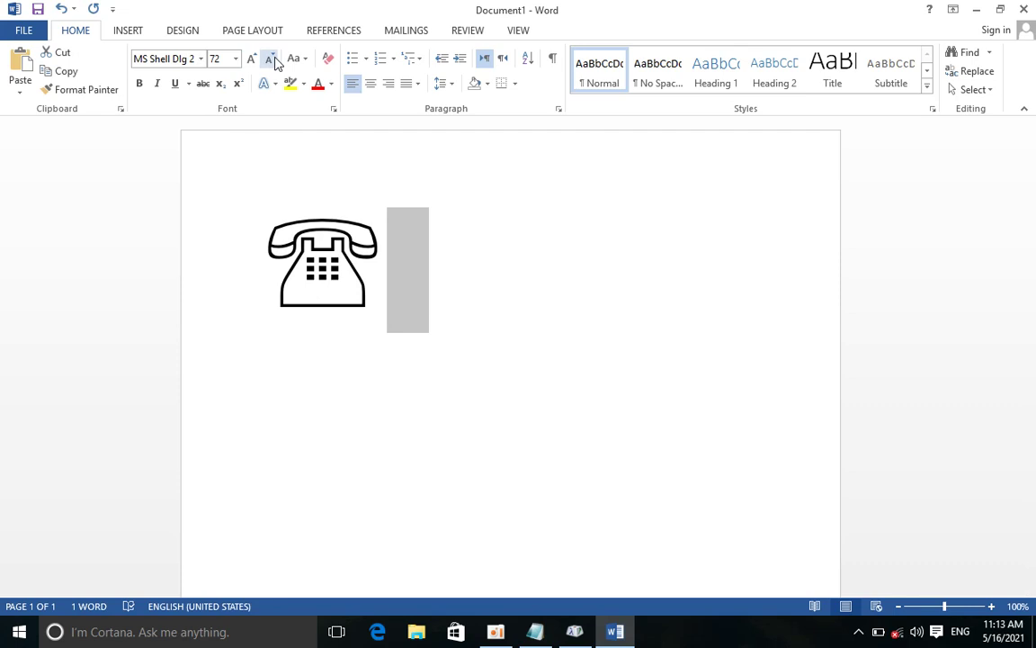
{"action": "left_click", "coordinate": [335, 216]}
Colour the telephone symbol blue, then close Word without saving
{"action": "double_click", "coordinate": [271, 221]}
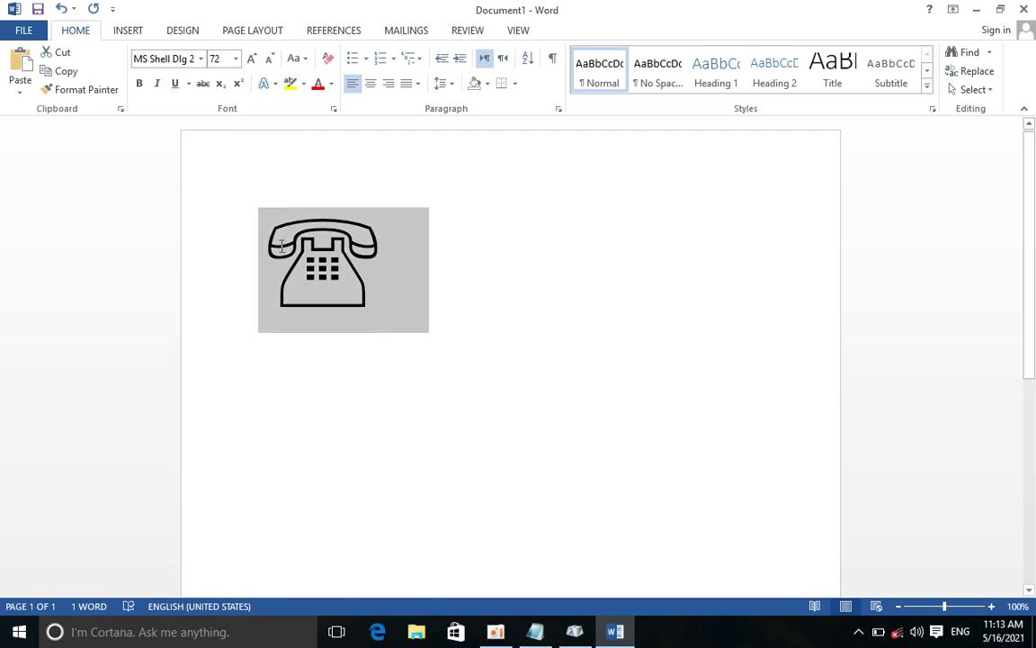
{"action": "left_click", "coordinate": [318, 84]}
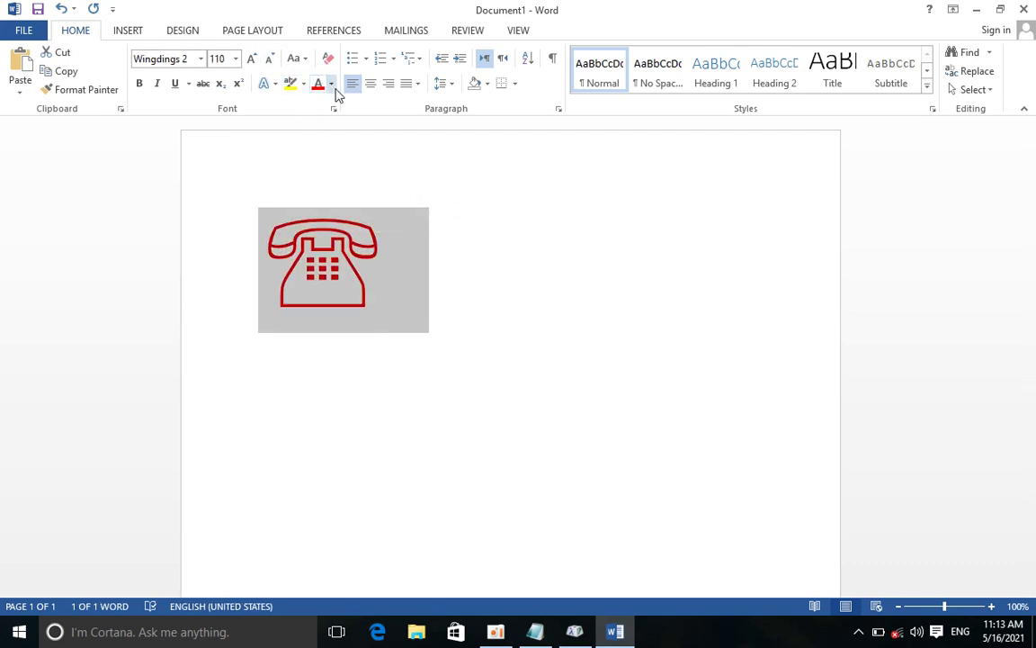
{"action": "left_click", "coordinate": [331, 83]}
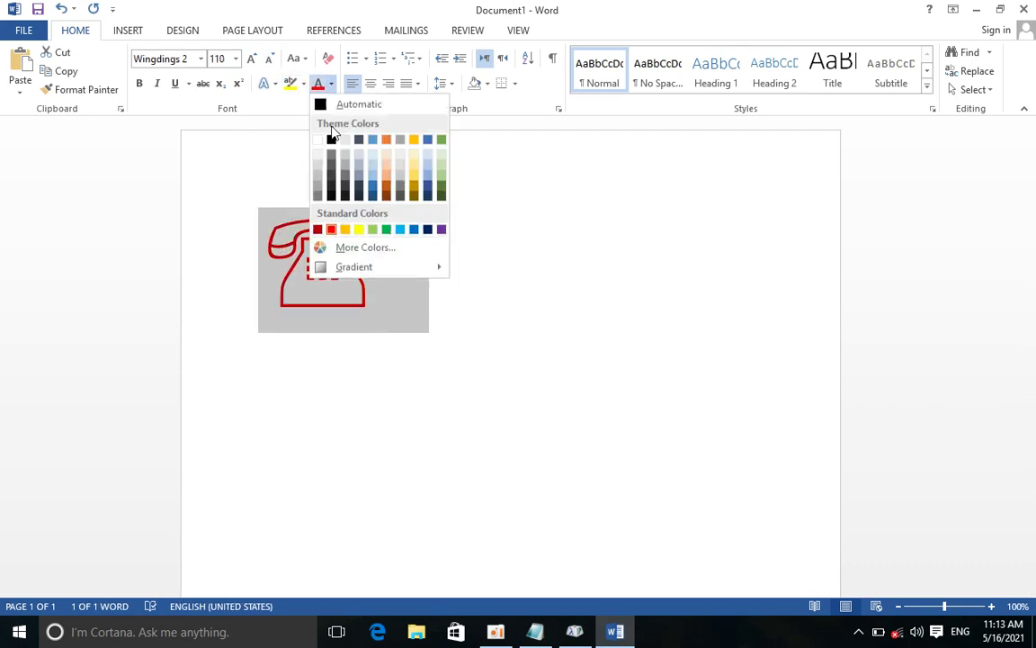
{"action": "left_click", "coordinate": [414, 229]}
{"action": "left_click", "coordinate": [485, 292]}
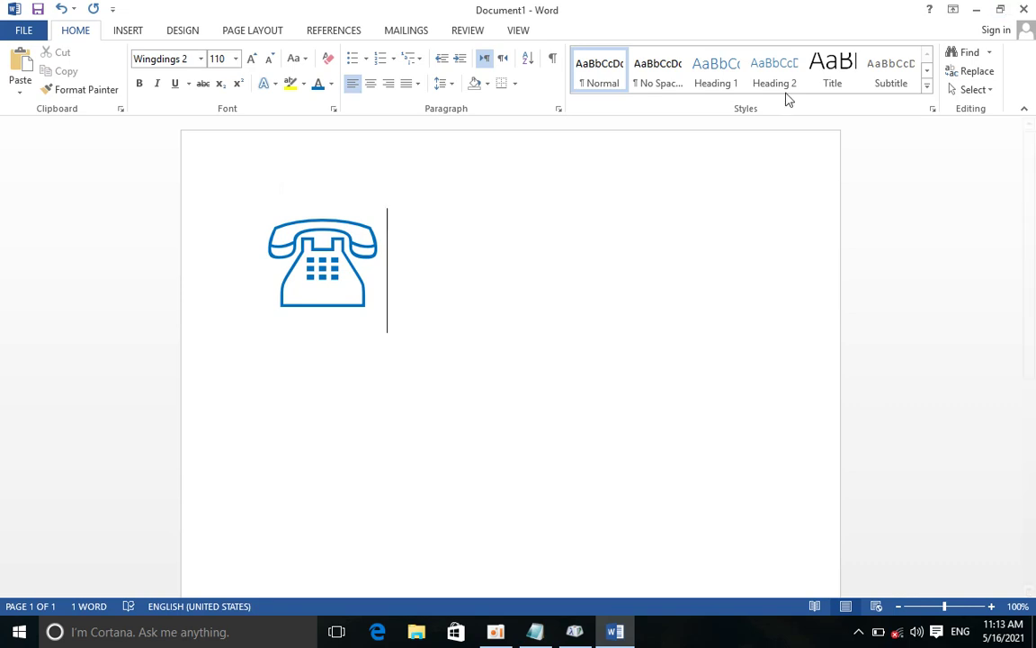
{"action": "left_click", "coordinate": [1023, 9]}
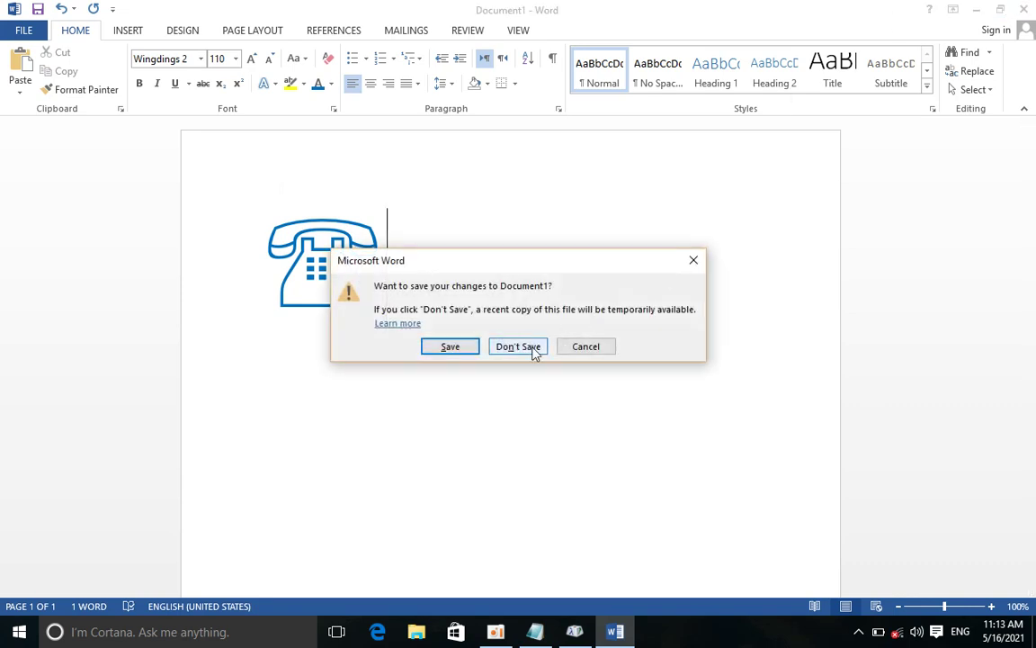
{"action": "left_click", "coordinate": [535, 346]}
{"action": "left_click", "coordinate": [579, 633]}
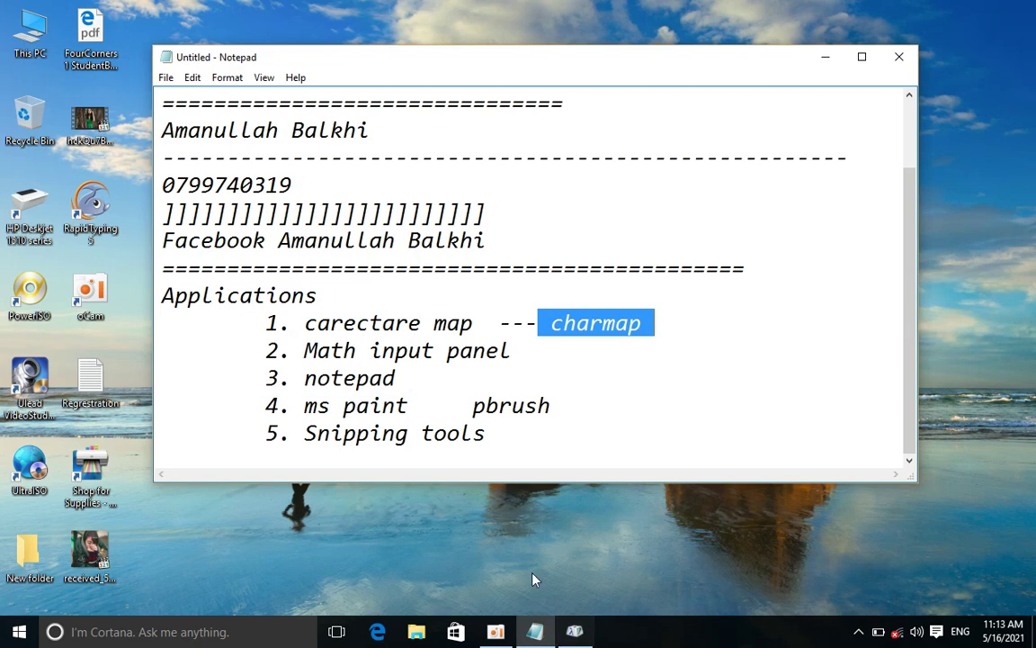
Bring Character Map back and display the Yu Gothic Medium character set
{"action": "left_click", "coordinate": [578, 634]}
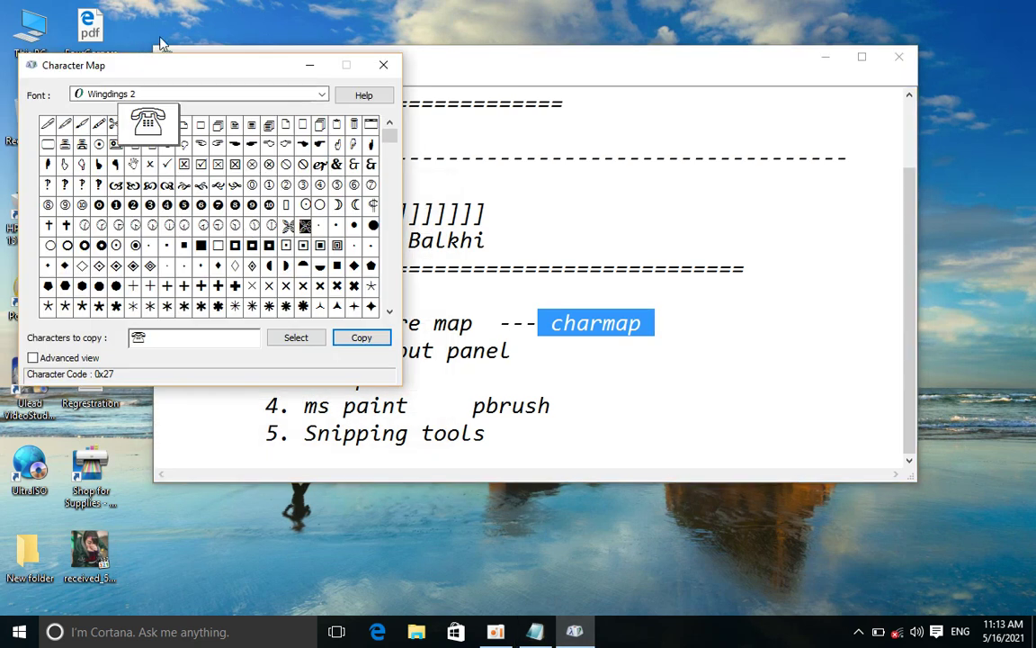
{"action": "left_click", "coordinate": [321, 94]}
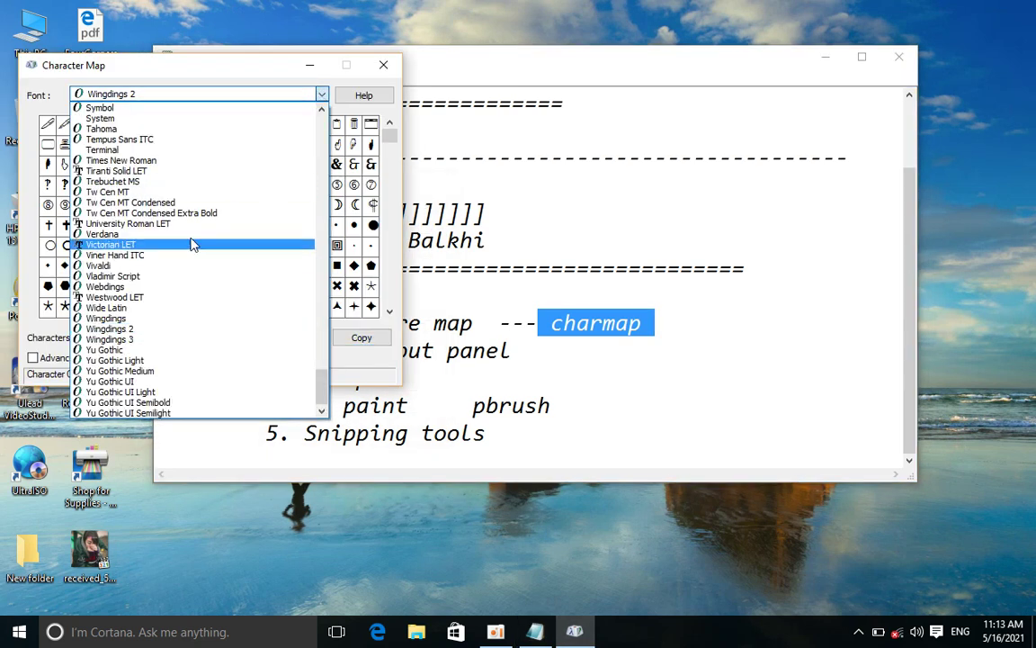
{"action": "left_click", "coordinate": [140, 370]}
{"action": "scroll", "coordinate": [350, 252], "scroll_direction": "down", "scroll_amount": 20}
Switch to Tahoma, view the Arabic Muhammad and Bismillah ligatures, then close Character Map
{"action": "left_click", "coordinate": [315, 97]}
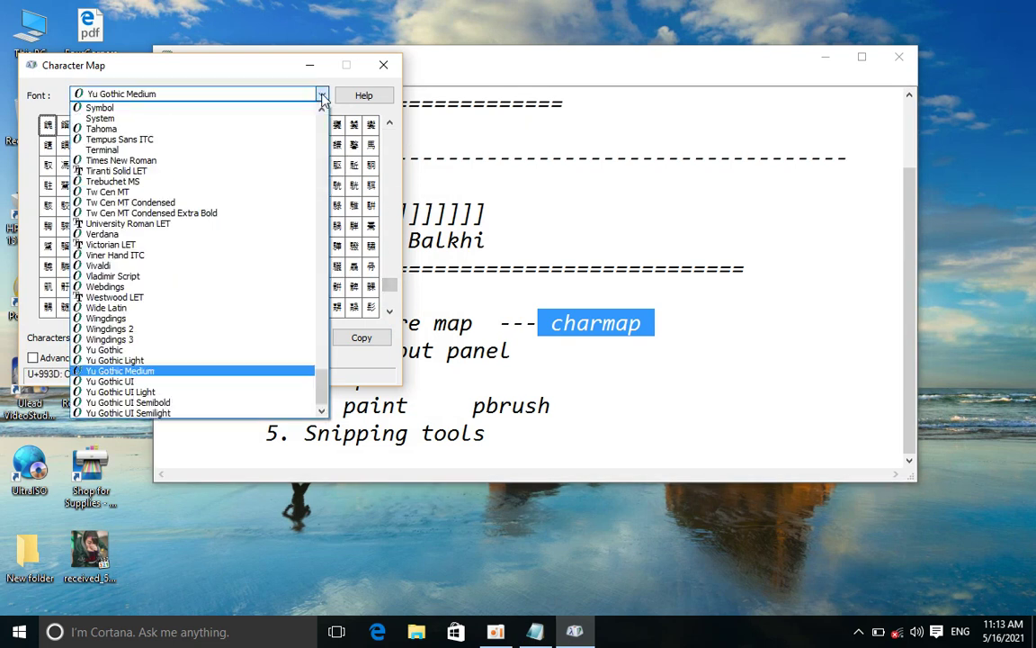
{"action": "left_click", "coordinate": [277, 135]}
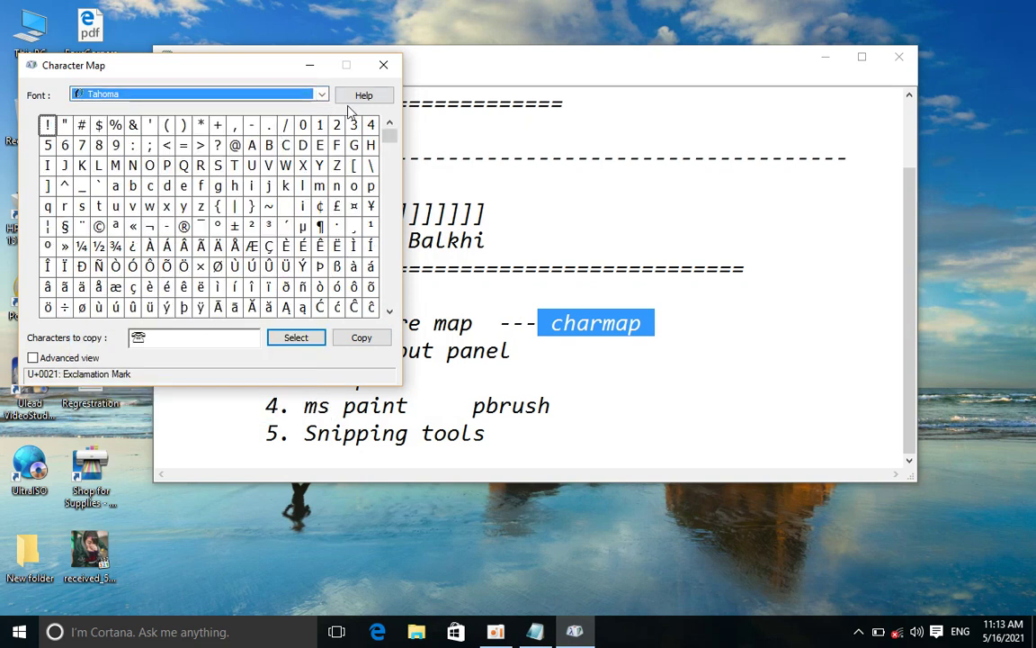
{"action": "left_click_drag", "start_coordinate": [390, 141], "coordinate": [390, 306]}
{"action": "left_click", "coordinate": [96, 167]}
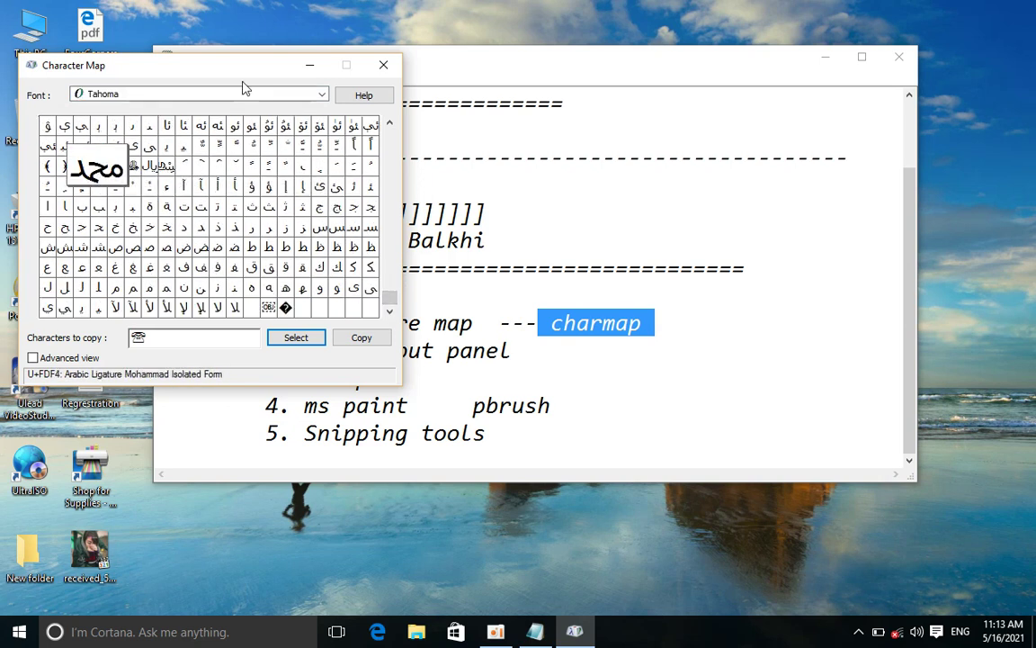
{"action": "left_click", "coordinate": [165, 166]}
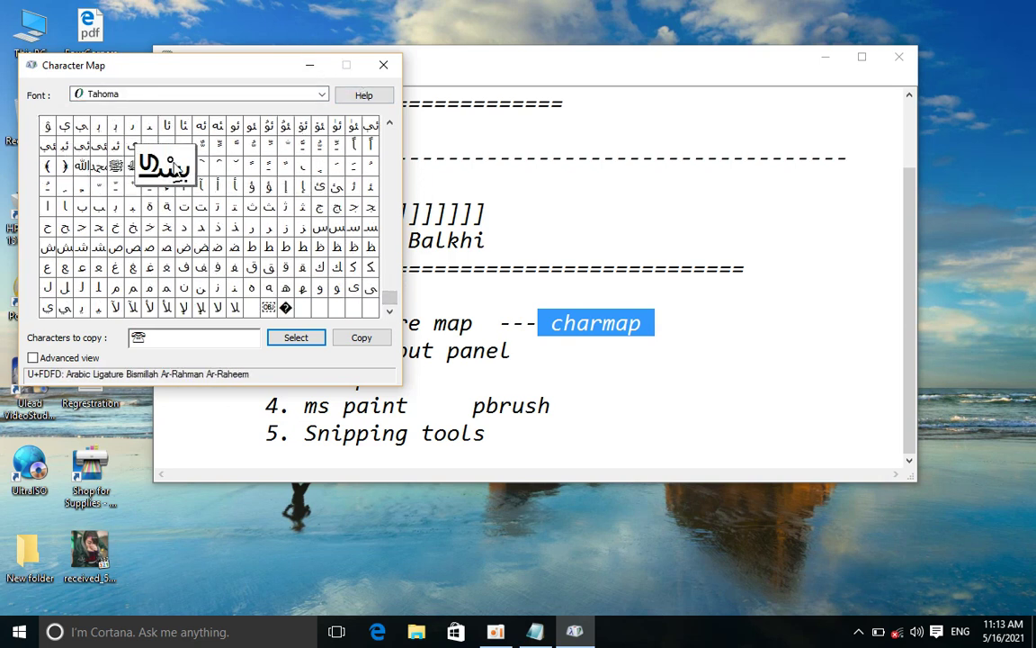
{"action": "left_click", "coordinate": [385, 72]}
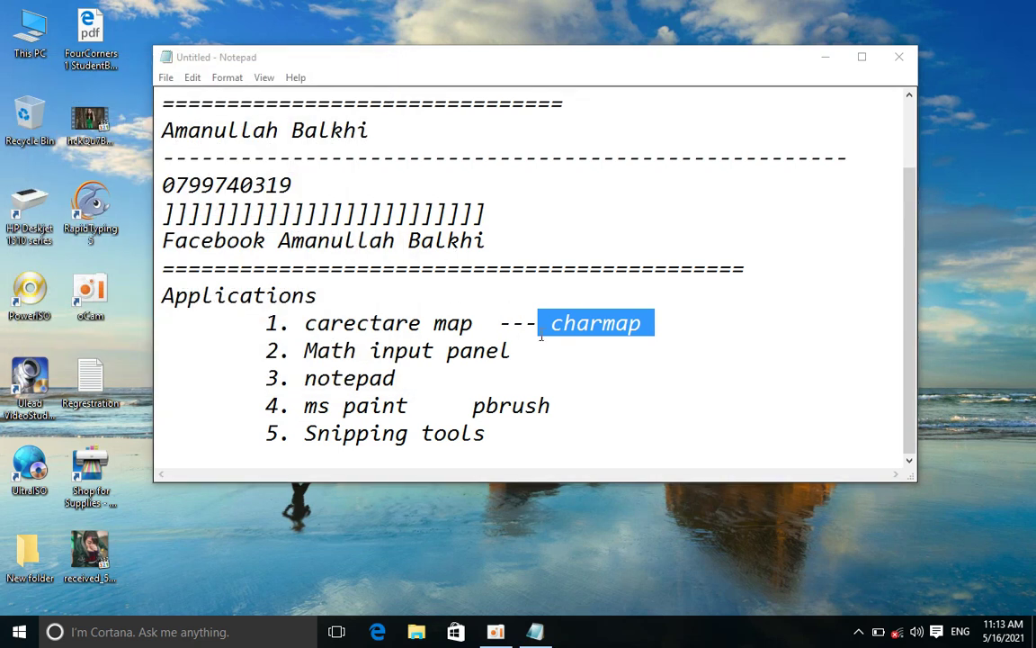
Highlight the Math input panel item and launch Math Input Panel from a 'math' search
{"action": "left_click_drag", "start_coordinate": [327, 352], "coordinate": [509, 353]}
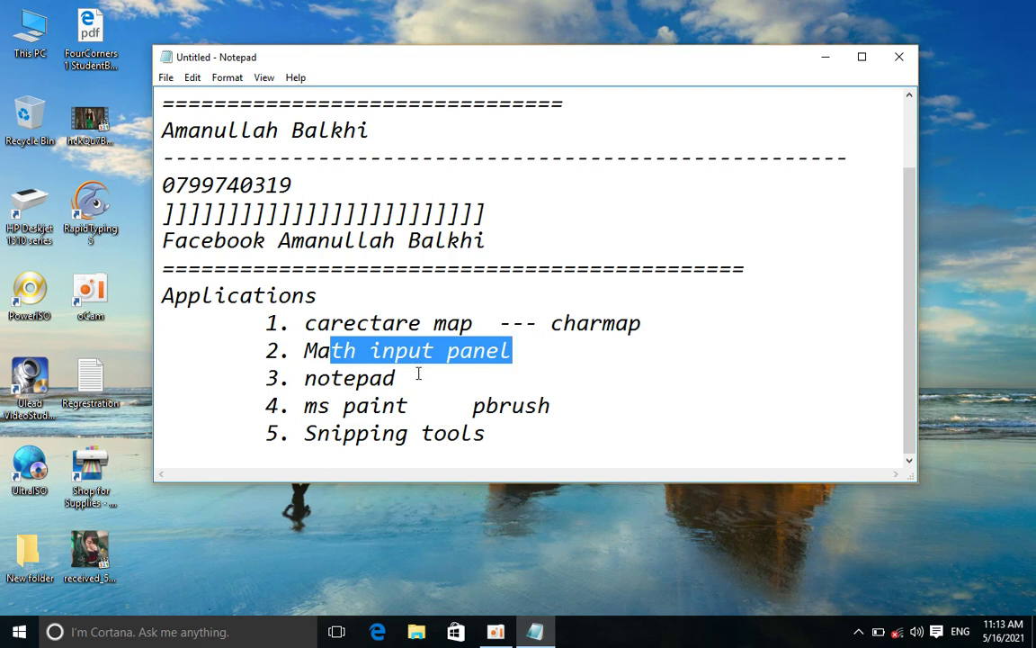
{"action": "left_click", "coordinate": [205, 631]}
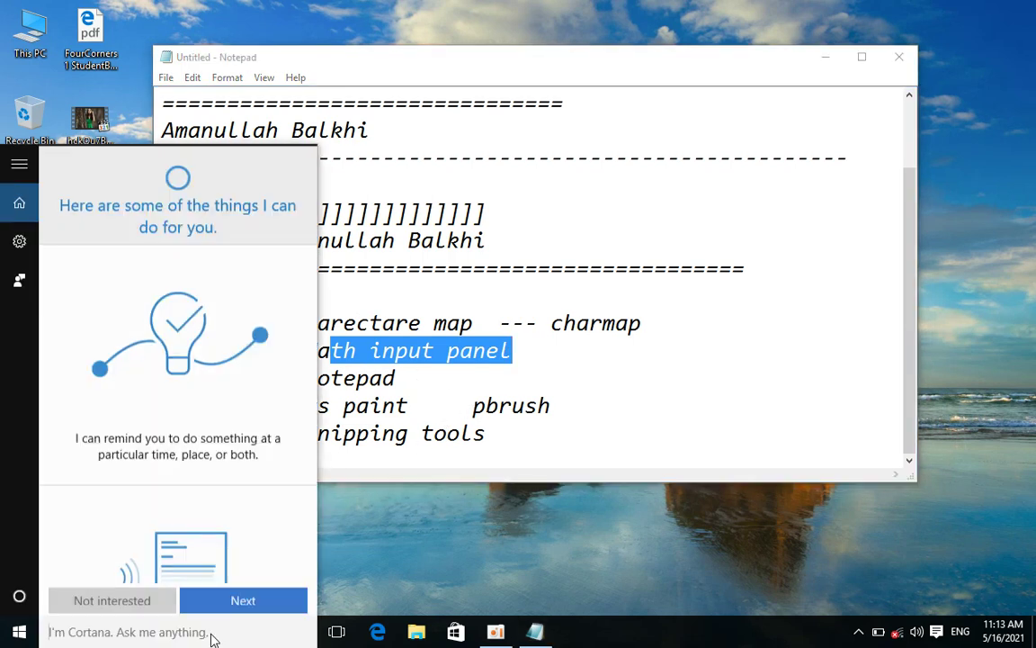
{"action": "type", "text": "math"}
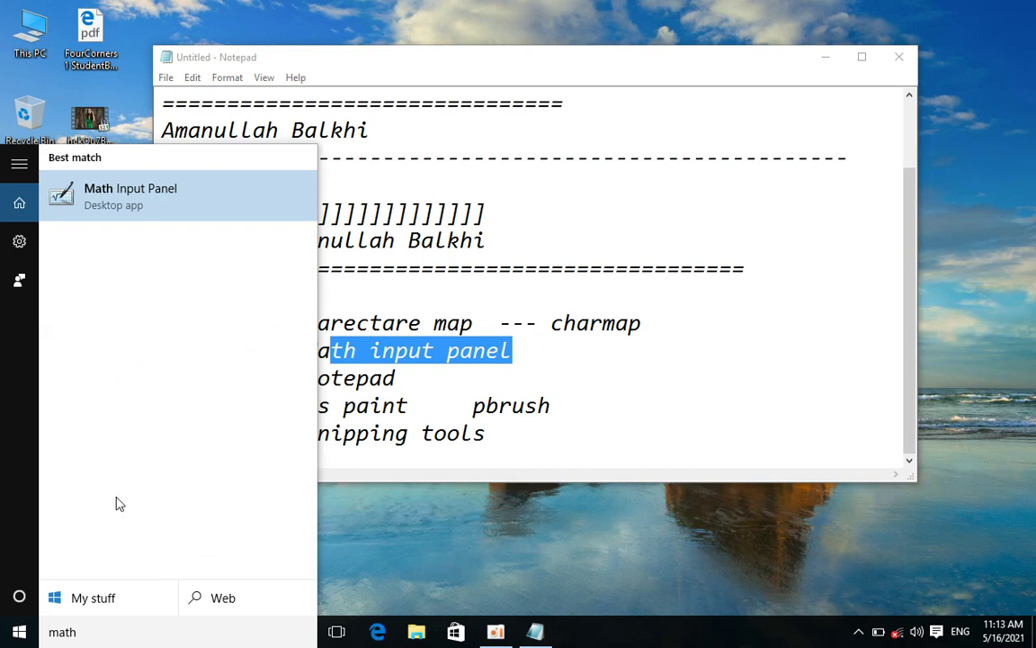
{"action": "left_click", "coordinate": [170, 196]}
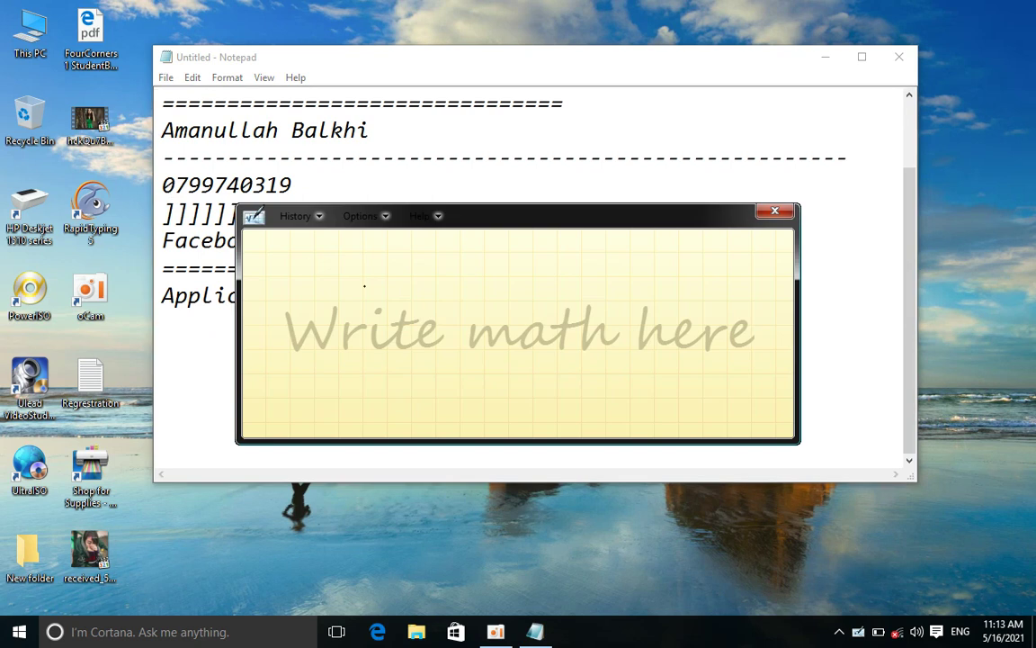
Handwrite 3 + 3 = 6 in the writing area and move the panel up-left
{"action": "mouse_move", "coordinate": [287, 270]}
{"action": "left_mouse_down"}
{"action": "mouse_move", "coordinate": [324, 270]}
{"action": "mouse_move", "coordinate": [321, 315]}
{"action": "mouse_move", "coordinate": [283, 361]}
{"action": "left_mouse_up"}
{"action": "left_click_drag", "start_coordinate": [382, 323], "coordinate": [481, 311]}
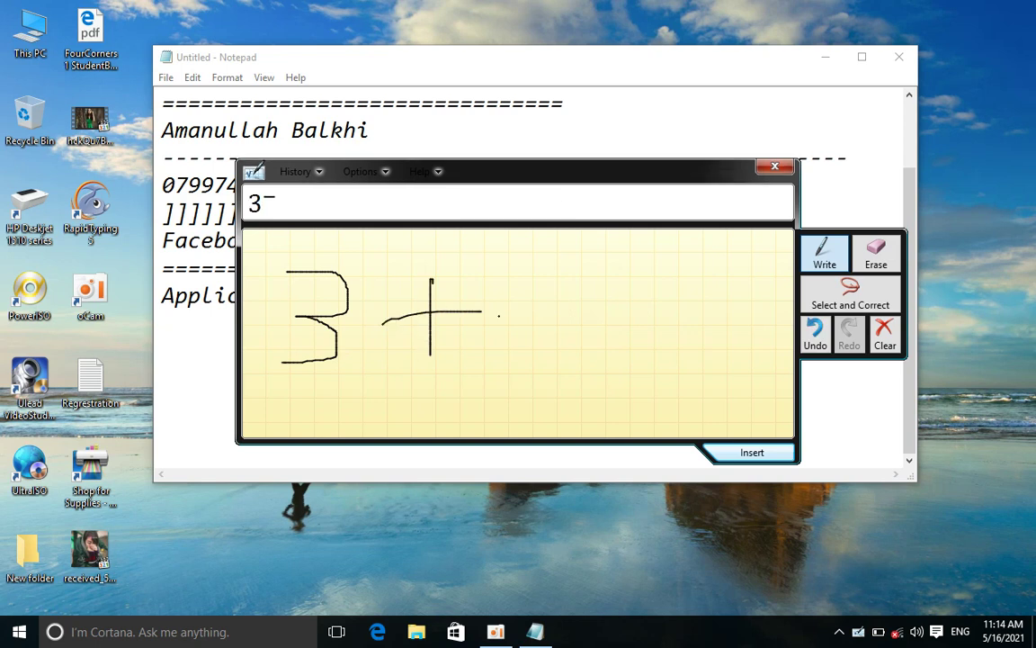
{"action": "mouse_move", "coordinate": [484, 269]}
{"action": "left_mouse_down"}
{"action": "mouse_move", "coordinate": [529, 324]}
{"action": "mouse_move", "coordinate": [486, 380]}
{"action": "left_mouse_up"}
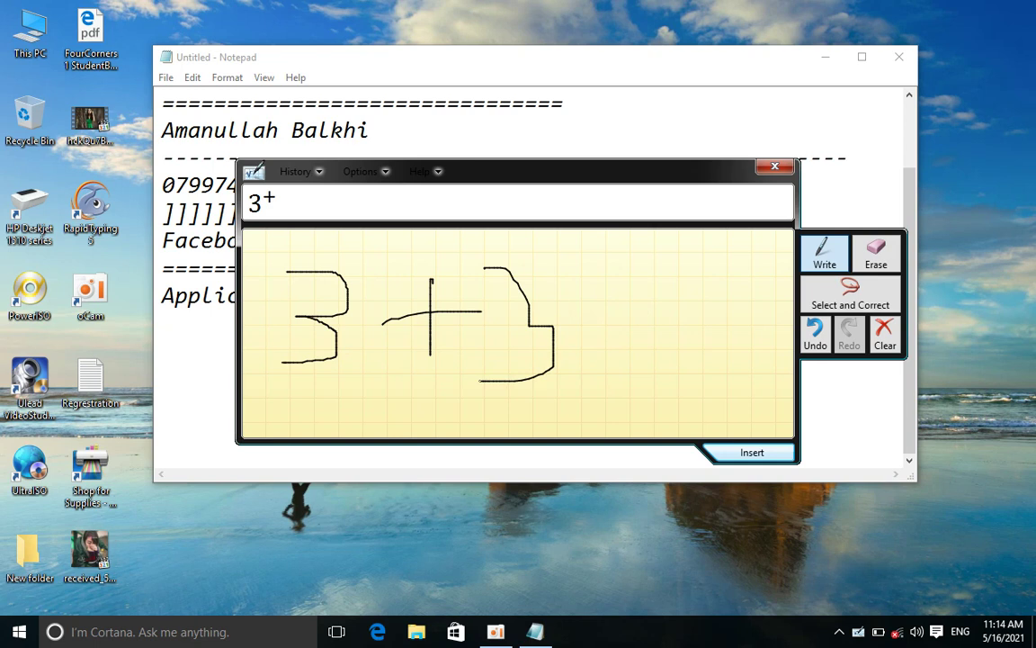
{"action": "left_click_drag", "start_coordinate": [581, 308], "coordinate": [650, 309]}
{"action": "left_click_drag", "start_coordinate": [596, 339], "coordinate": [659, 337]}
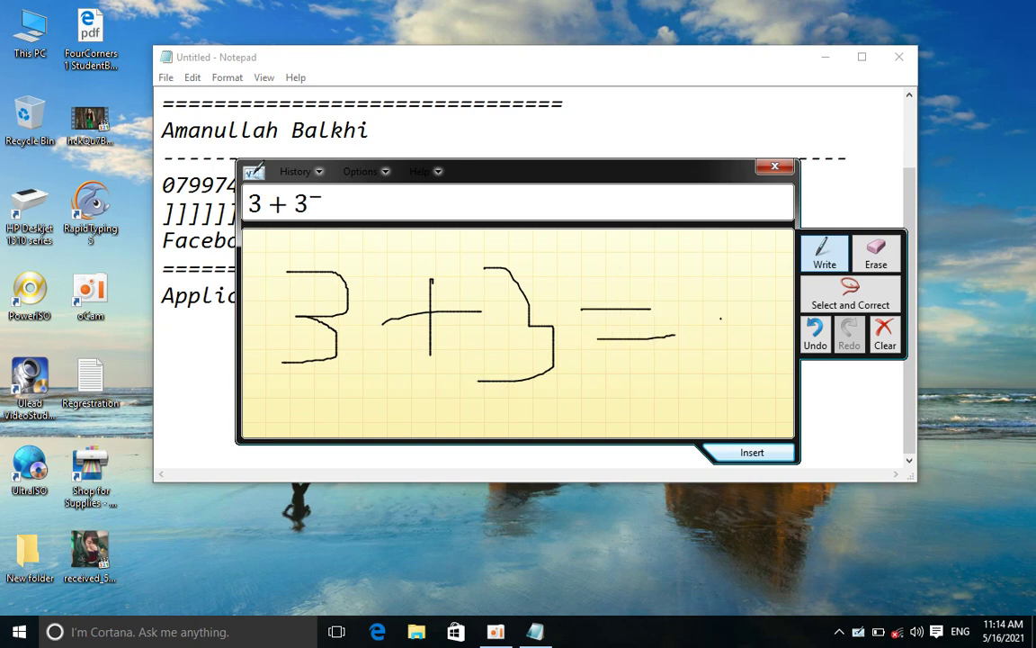
{"action": "left_click_drag", "start_coordinate": [745, 278], "coordinate": [715, 366]}
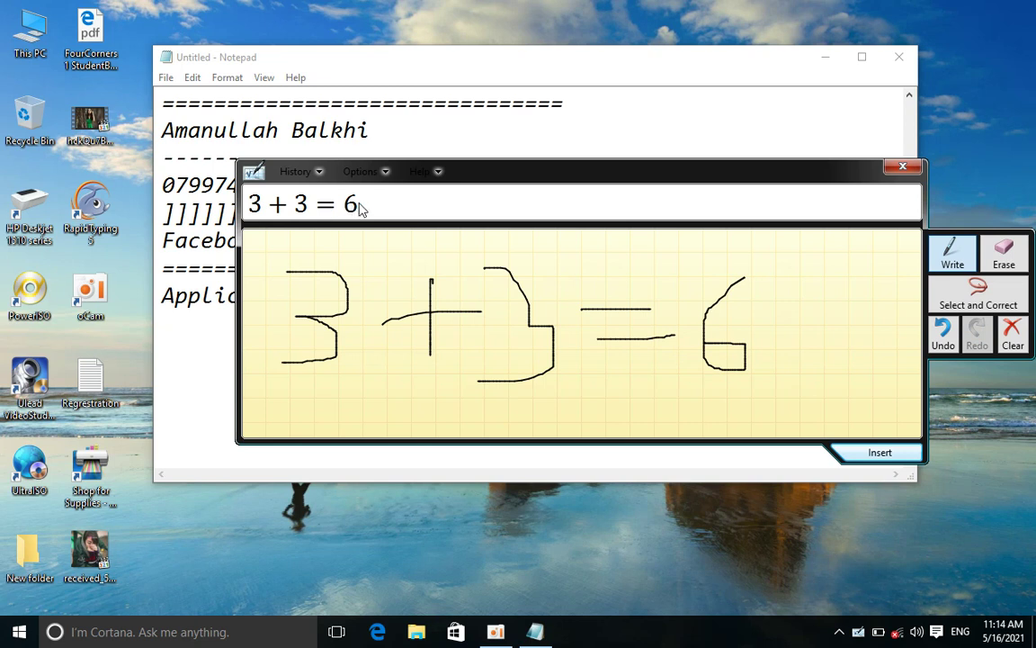
{"action": "left_click_drag", "start_coordinate": [462, 173], "coordinate": [335, 131]}
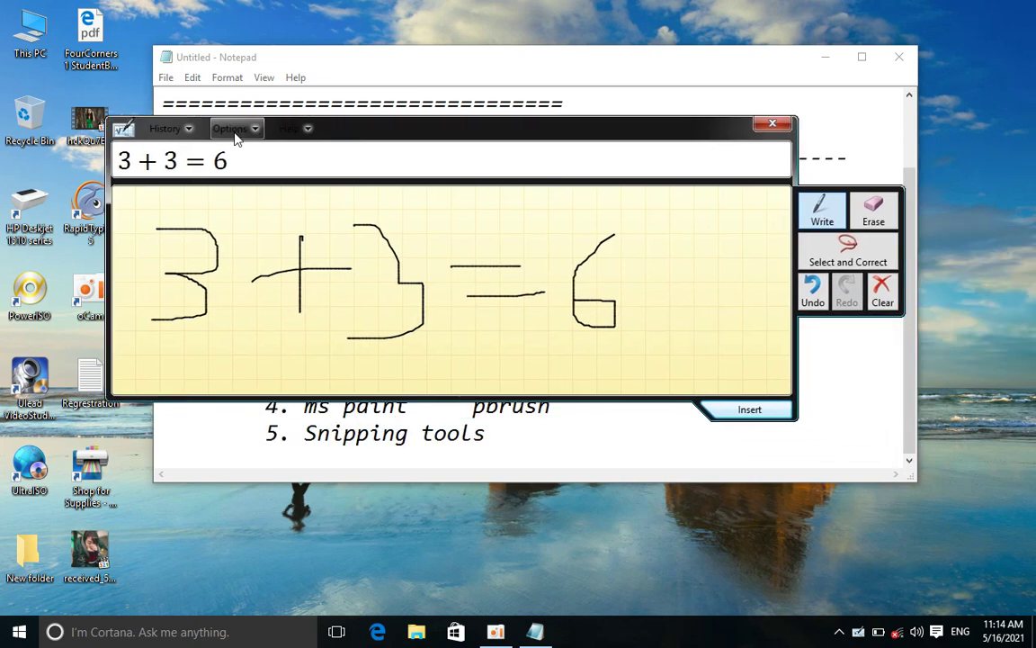
Erase the handwritten 6 and write 8 in its place
{"action": "left_click", "coordinate": [873, 212]}
{"action": "left_click_drag", "start_coordinate": [581, 288], "coordinate": [594, 354]}
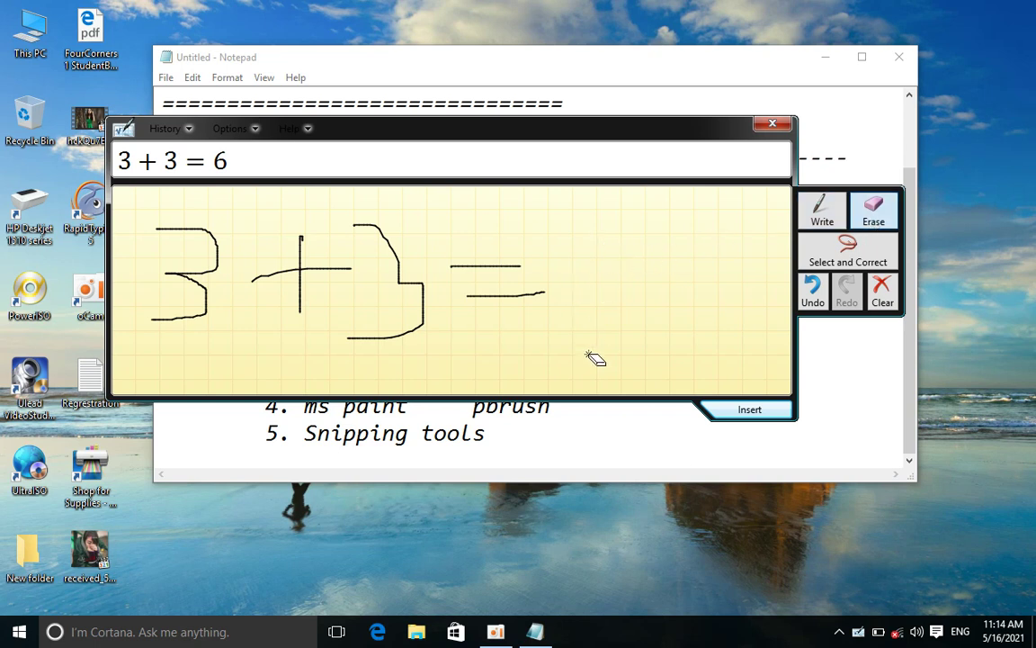
{"action": "left_click", "coordinate": [820, 210]}
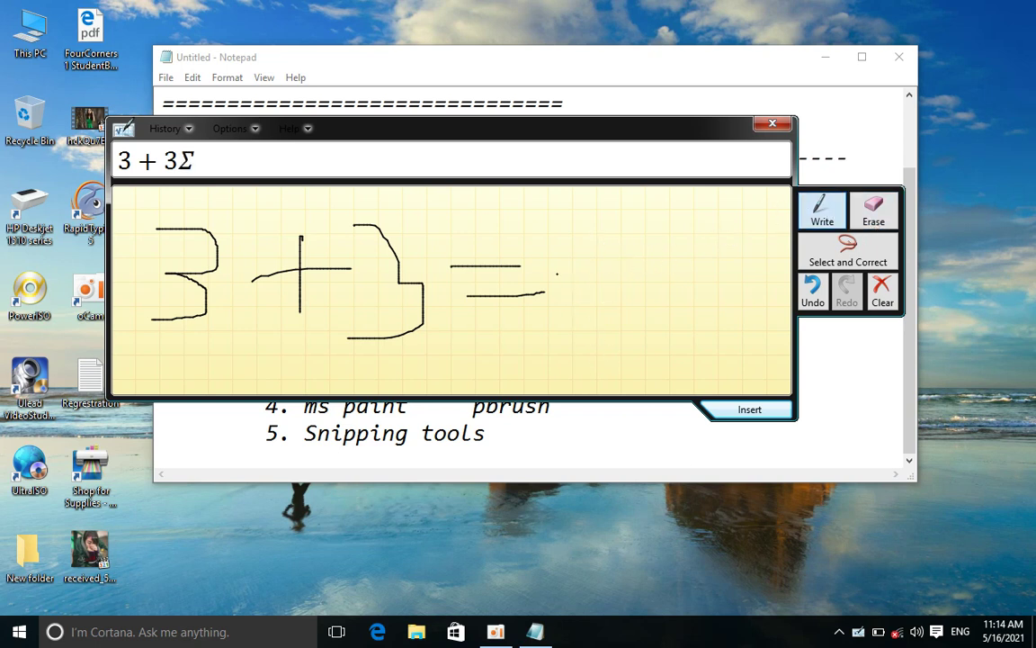
{"action": "mouse_move", "coordinate": [573, 245]}
{"action": "left_mouse_down"}
{"action": "mouse_move", "coordinate": [619, 252]}
{"action": "mouse_move", "coordinate": [573, 345]}
{"action": "mouse_move", "coordinate": [556, 254]}
{"action": "left_mouse_up"}
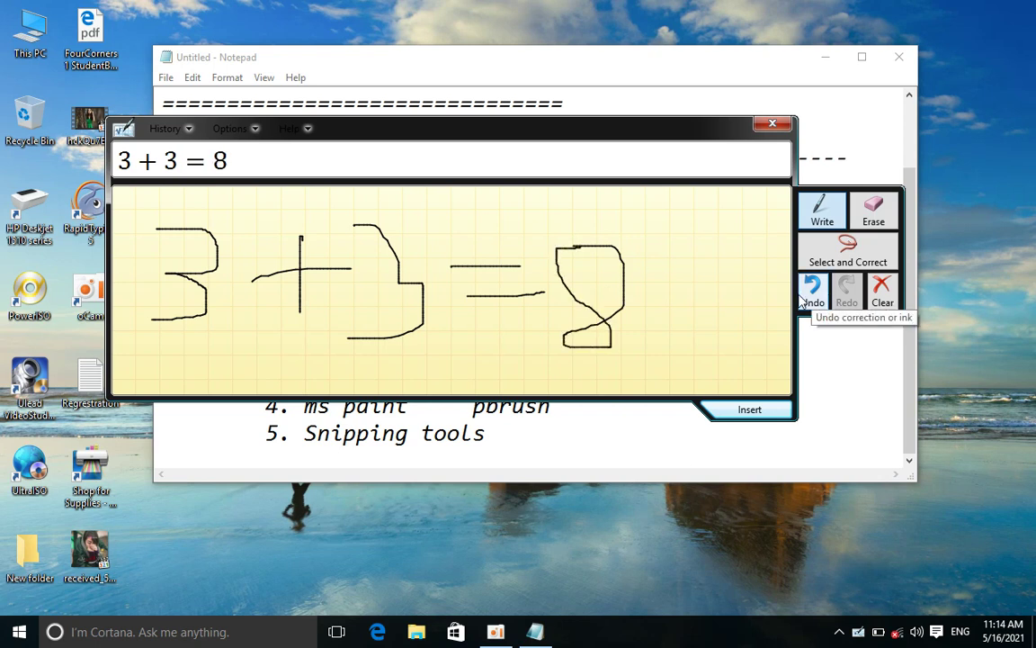
Select the 8 for correction, dismiss the alternatives list, and close Math Input Panel
{"action": "left_click", "coordinate": [836, 271]}
{"action": "left_click_drag", "start_coordinate": [565, 261], "coordinate": [677, 326]}
{"action": "mouse_move", "coordinate": [547, 204]}
{"action": "left_mouse_down"}
{"action": "mouse_move", "coordinate": [629, 369]}
{"action": "mouse_move", "coordinate": [584, 360]}
{"action": "mouse_move", "coordinate": [671, 273]}
{"action": "mouse_move", "coordinate": [660, 267]}
{"action": "left_mouse_up"}
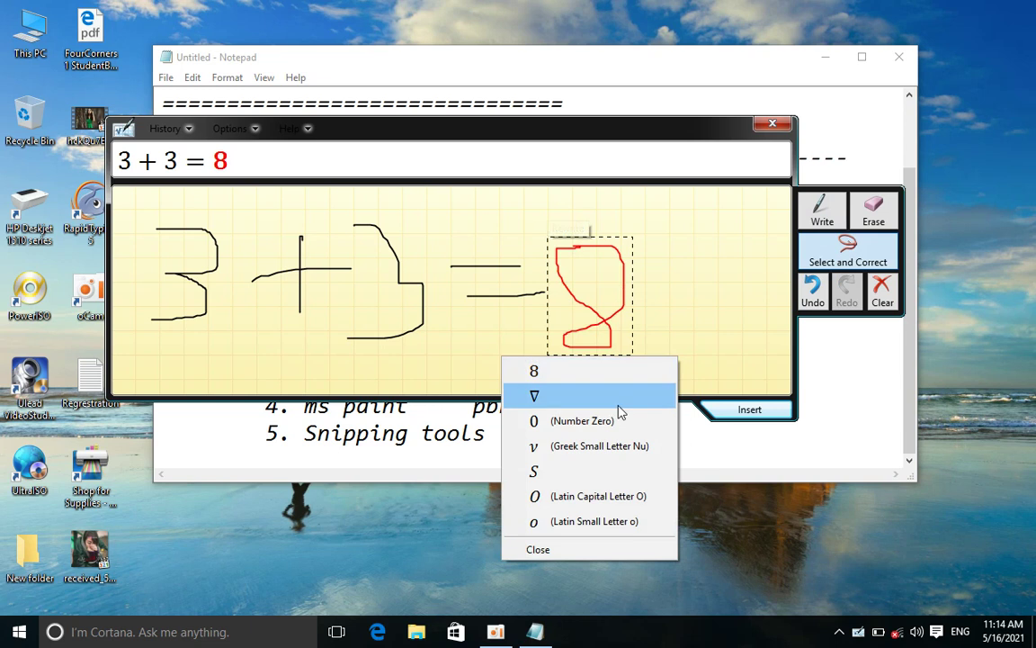
{"action": "left_click", "coordinate": [538, 549]}
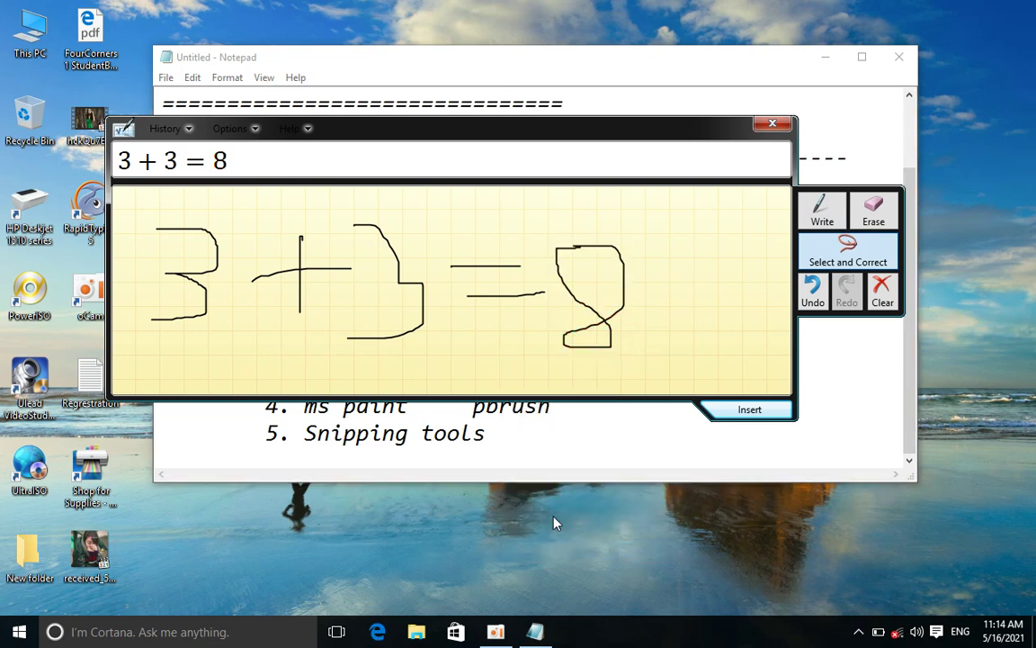
{"action": "left_click", "coordinate": [774, 123]}
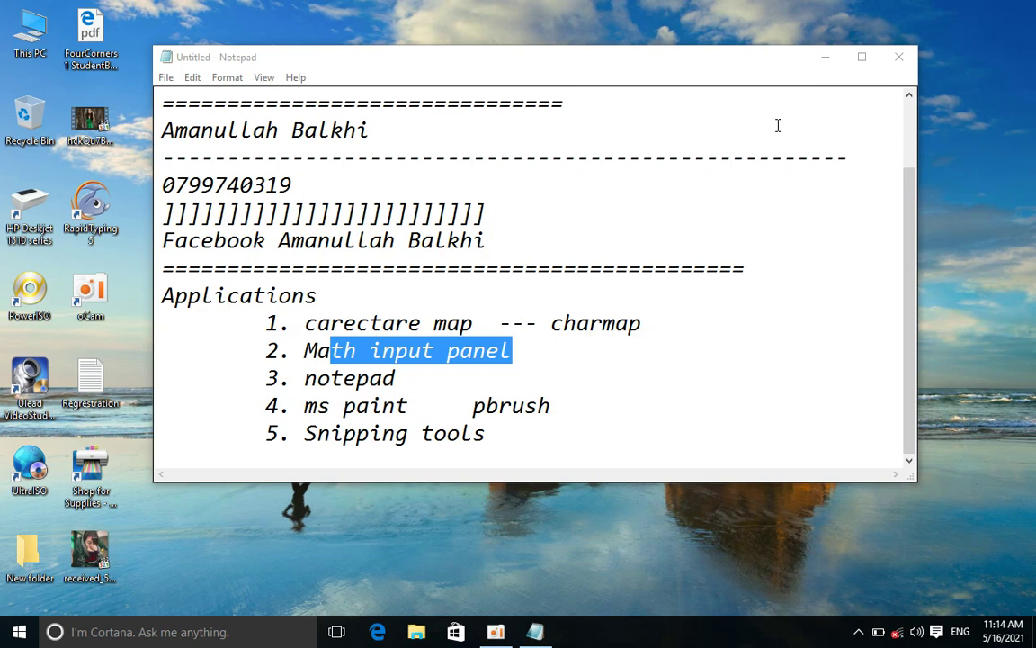
Maximize Notepad and place the cursor after 'notepad' on item 3
{"action": "left_click_drag", "start_coordinate": [438, 386], "coordinate": [306, 379]}
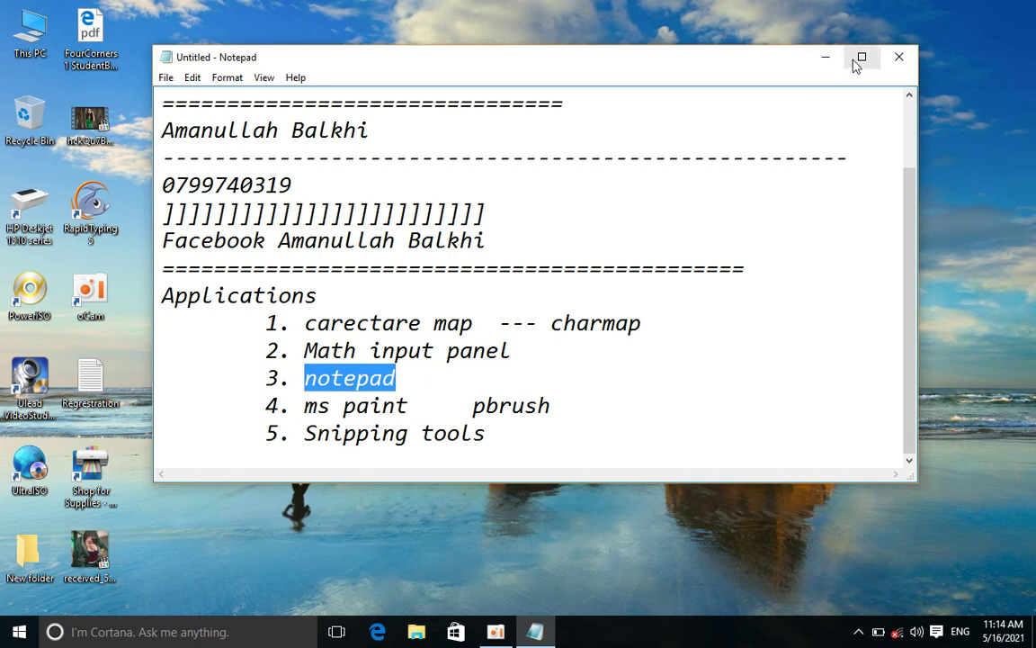
{"action": "left_click", "coordinate": [860, 58]}
{"action": "left_click", "coordinate": [389, 489]}
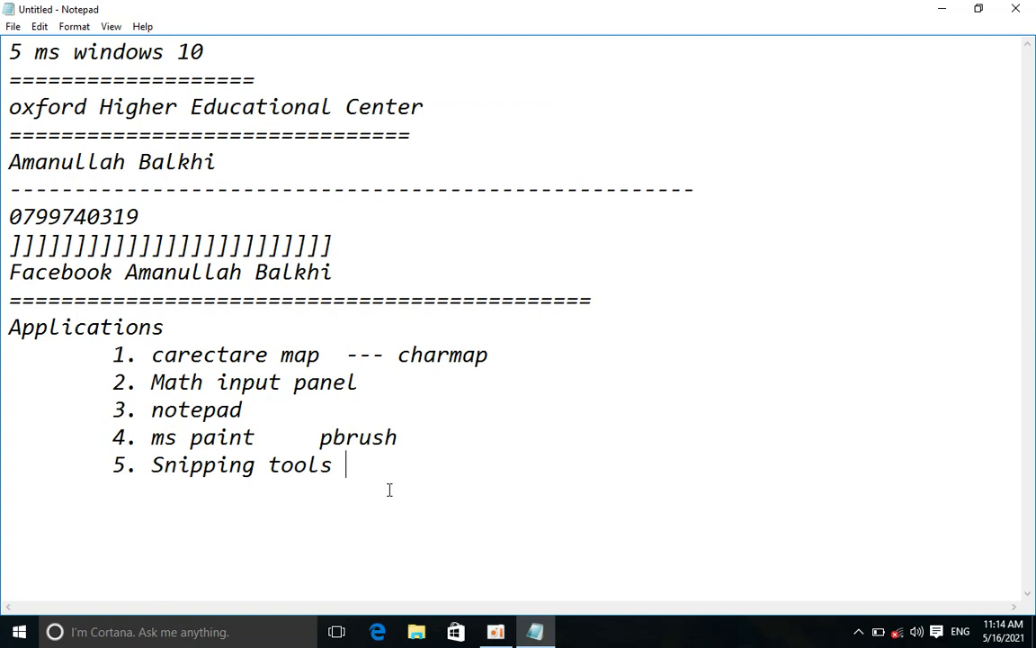
{"action": "left_click", "coordinate": [324, 402]}
{"action": "left_click_drag", "start_coordinate": [243, 412], "coordinate": [149, 417]}
{"action": "left_click_drag", "start_coordinate": [255, 411], "coordinate": [151, 410]}
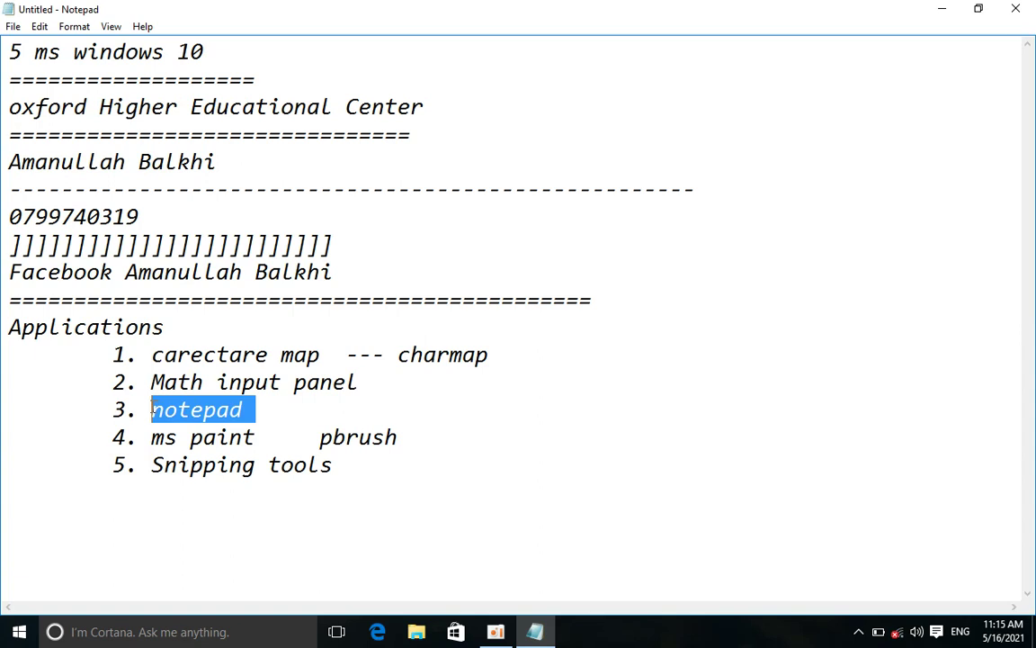
{"action": "left_click", "coordinate": [284, 395]}
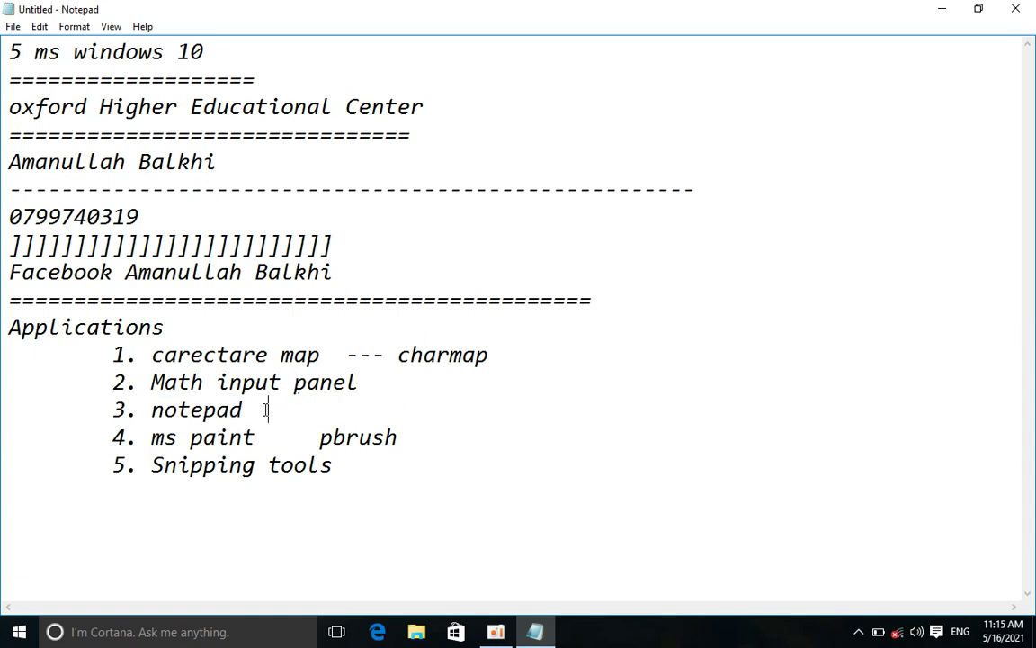
{"action": "left_click_drag", "start_coordinate": [266, 409], "coordinate": [360, 408]}
Extend item 3 with 'we use notepad just for noteing' and add a blank line
{"action": "type", "text": "we use notepad u"}
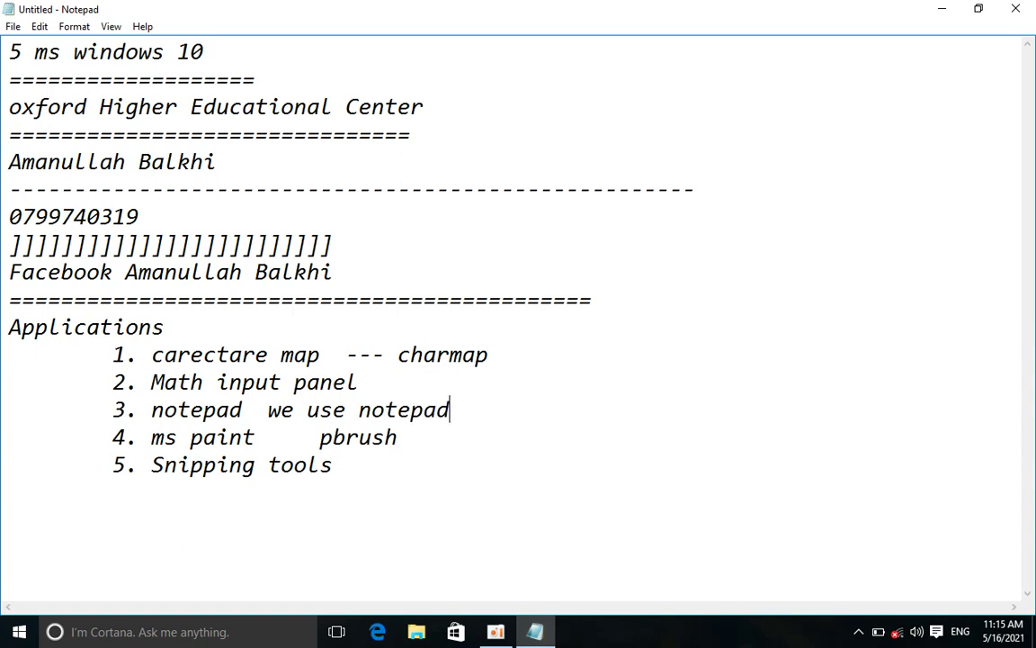
{"action": "key", "text": "BackSpace"}
{"action": "type", "text": "just for"}
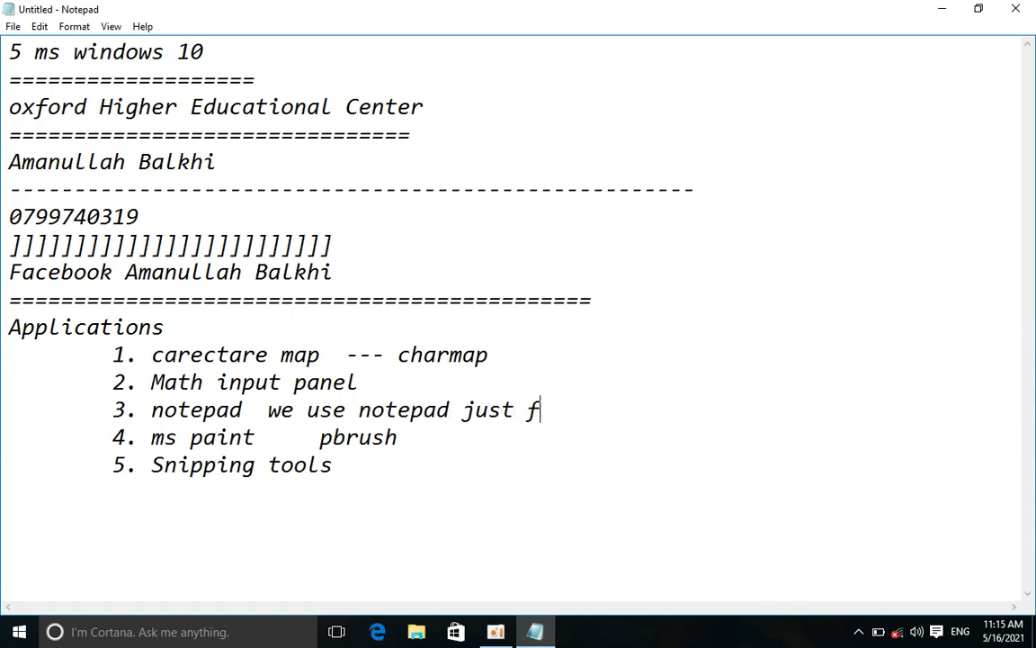
{"action": "type", "text": "ng"}
{"action": "key", "text": "BackSpace"}
{"action": "key", "text": "BackSpace"}
{"action": "key", "text": "BackSpace"}
{"action": "key", "text": "BackSpace"}
{"action": "type", "text": "eing"}
{"action": "key", "text": "Return"}
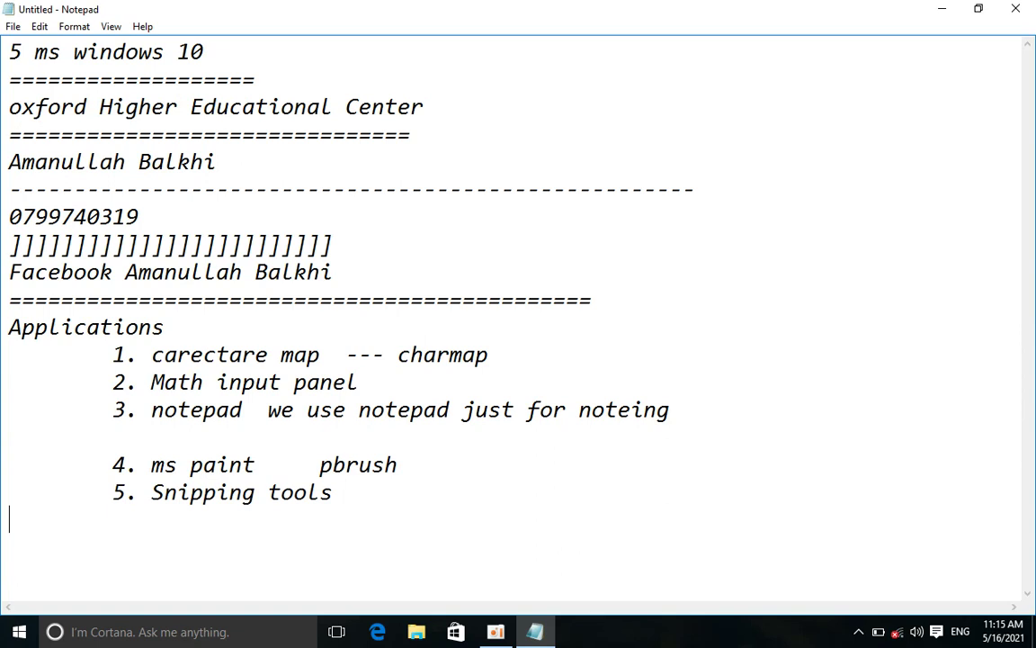
{"action": "left_click_drag", "start_coordinate": [149, 414], "coordinate": [495, 397]}
Open the Run prompt with Win+R, enter 'notepad', then cancel it
{"action": "key", "text": "super+r"}
{"action": "type", "text": "notepad"}
{"action": "key", "text": "BackSpace"}
{"action": "key", "text": "BackSpace"}
{"action": "key", "text": "BackSpace"}
{"action": "key", "text": "BackSpace"}
{"action": "key", "text": "BackSpace"}
{"action": "key", "text": "BackSpace"}
{"action": "key", "text": "BackSpace"}
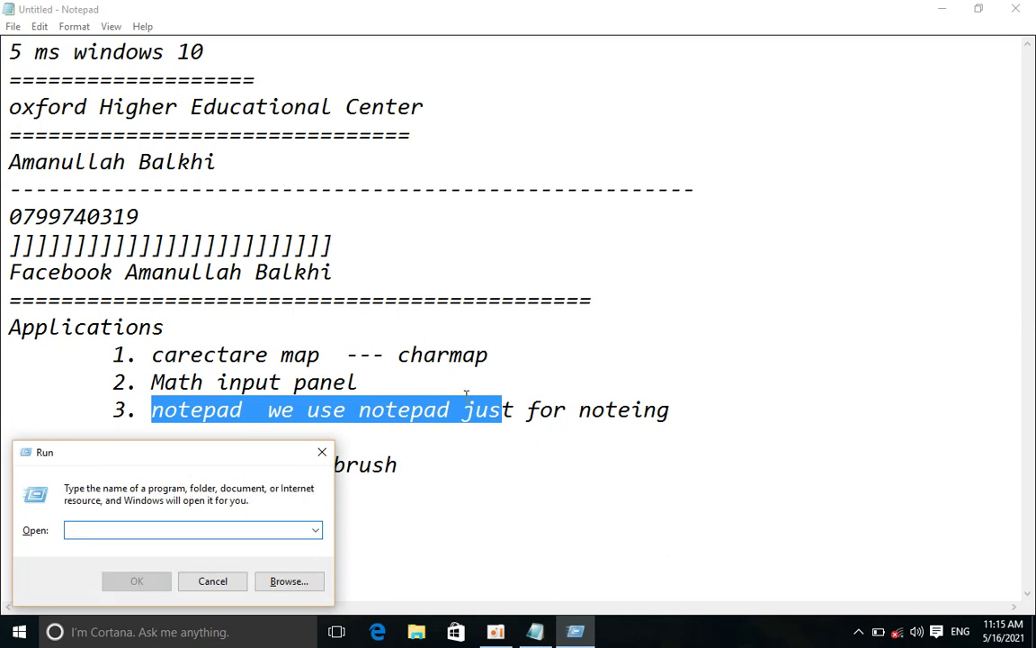
{"action": "key", "text": "Escape"}
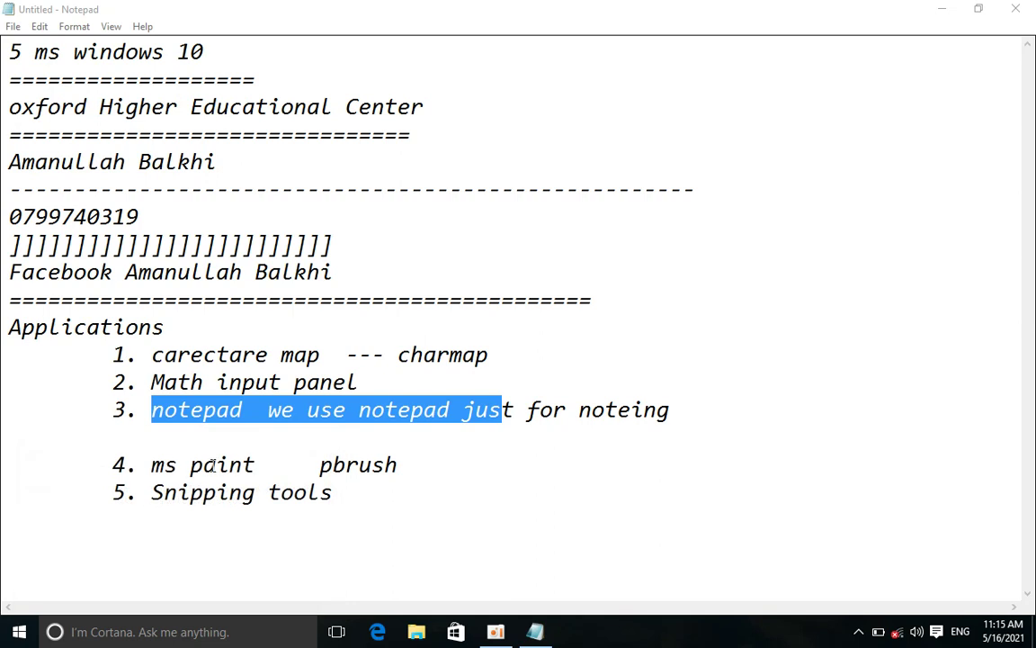
{"action": "left_click_drag", "start_coordinate": [155, 466], "coordinate": [259, 468]}
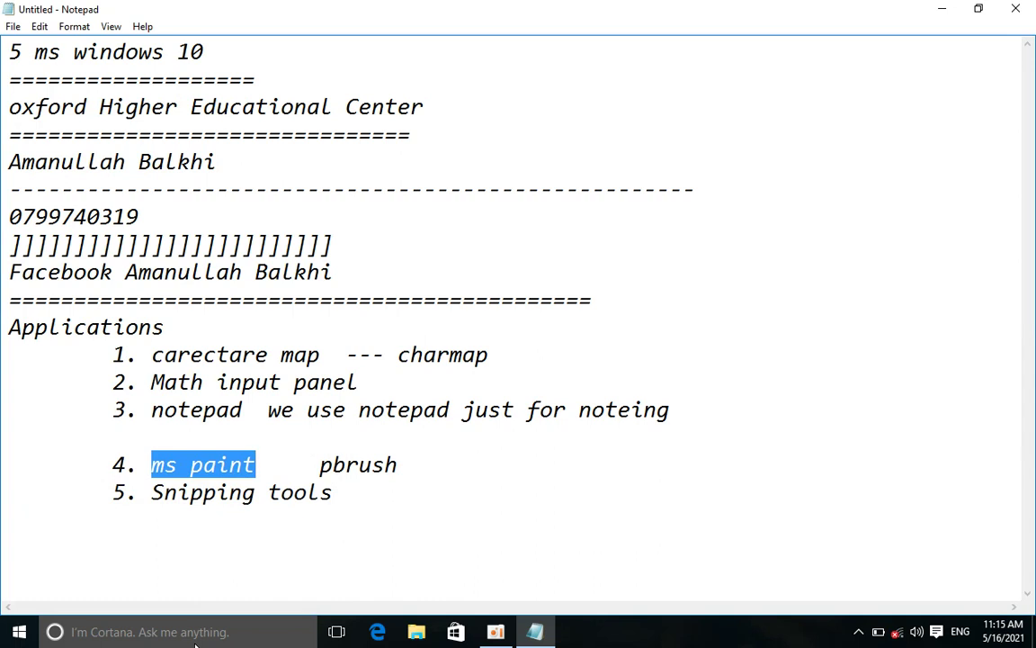
Launch Paint by running 'ms paint', maximize it, and view the full shapes list
{"action": "key", "text": "super+r"}
{"action": "type", "text": "ms "}
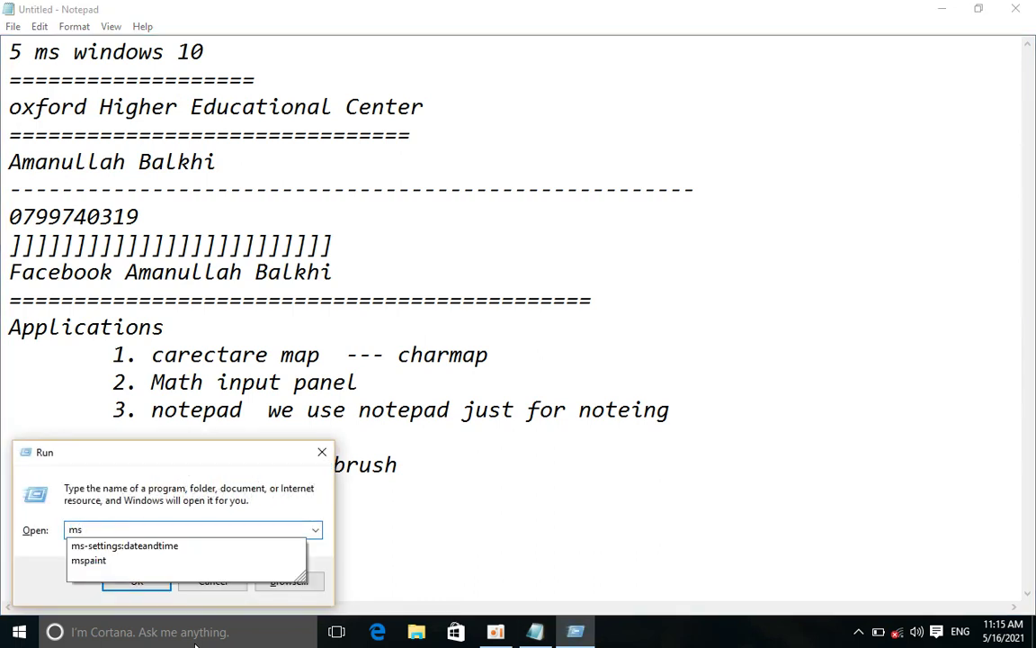
{"action": "type", "text": "paint"}
{"action": "key", "text": "Return"}
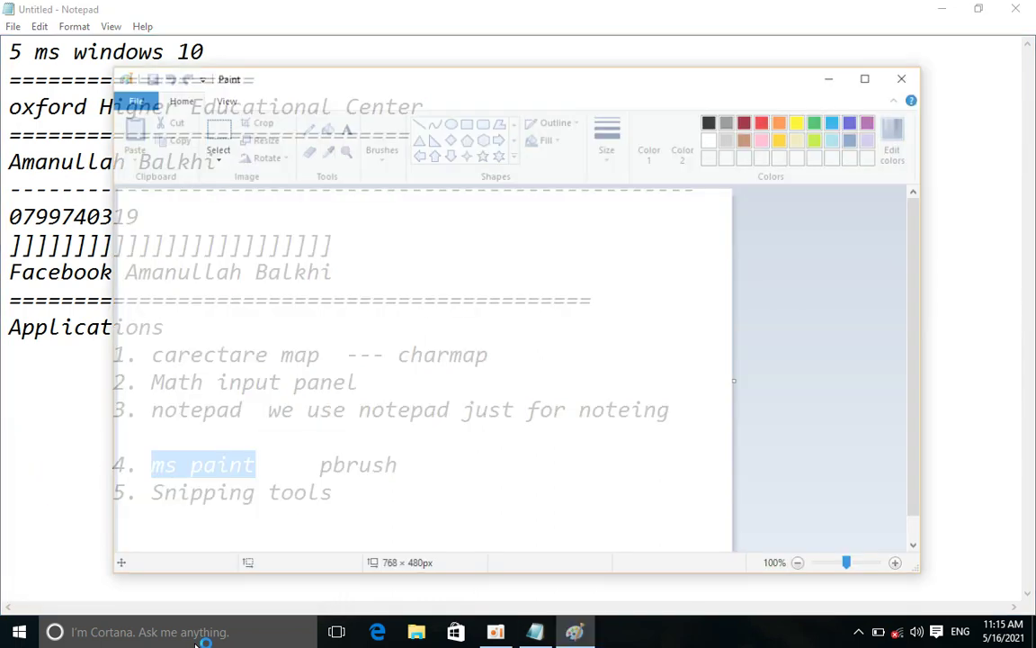
{"action": "left_click", "coordinate": [869, 76]}
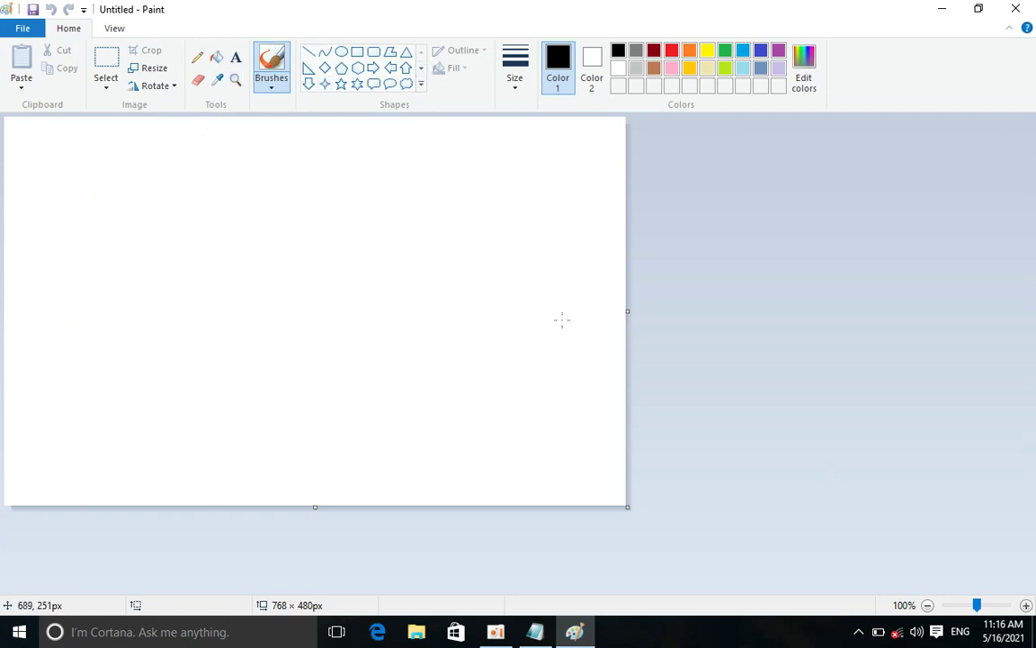
{"action": "left_click", "coordinate": [420, 84]}
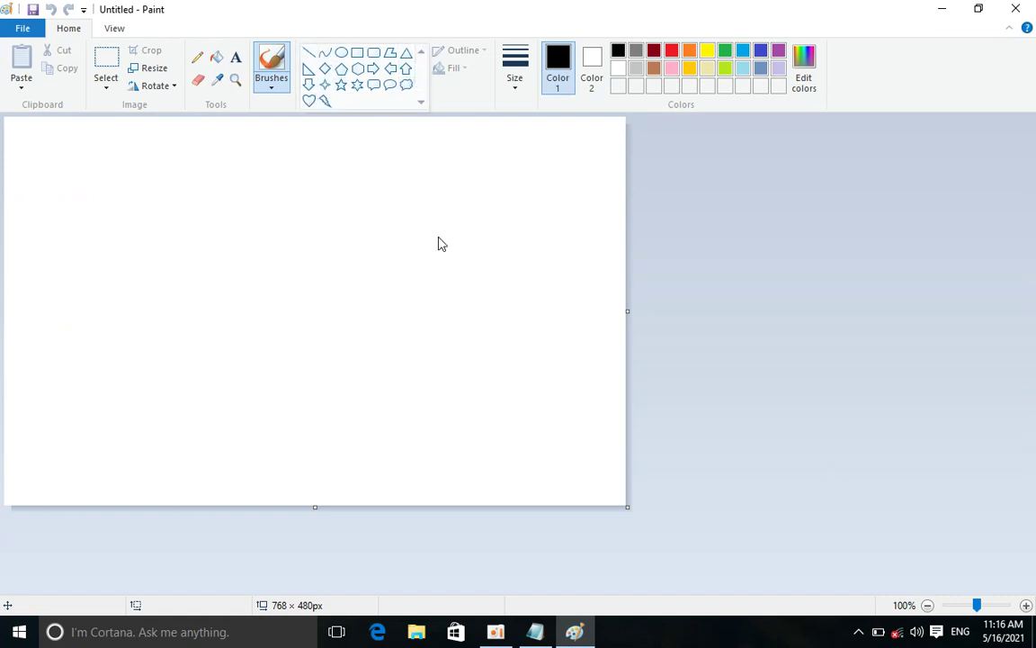
{"action": "key", "text": "alt+Tab"}
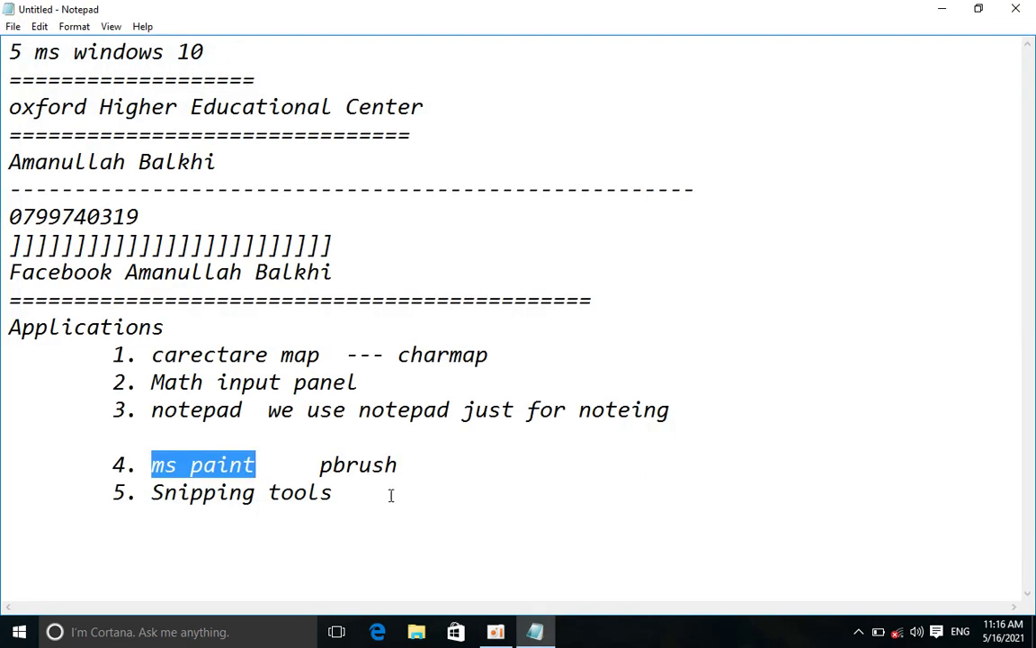
Launch Paint again with 'pbrush' from Run, then close Paint without saving
{"action": "key", "text": "super+r"}
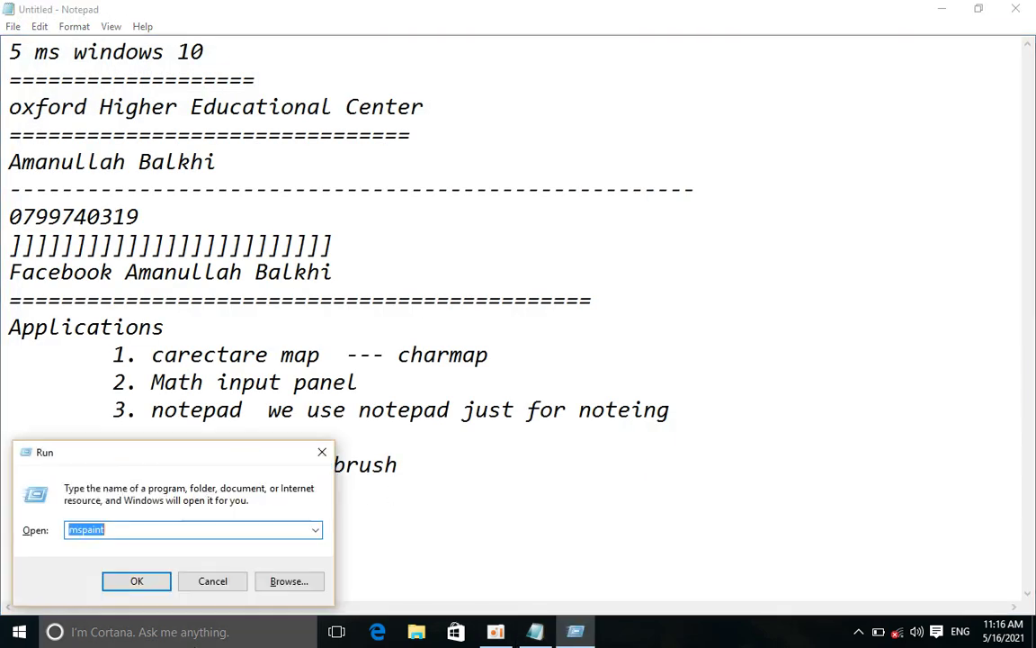
{"action": "type", "text": "pbrus"}
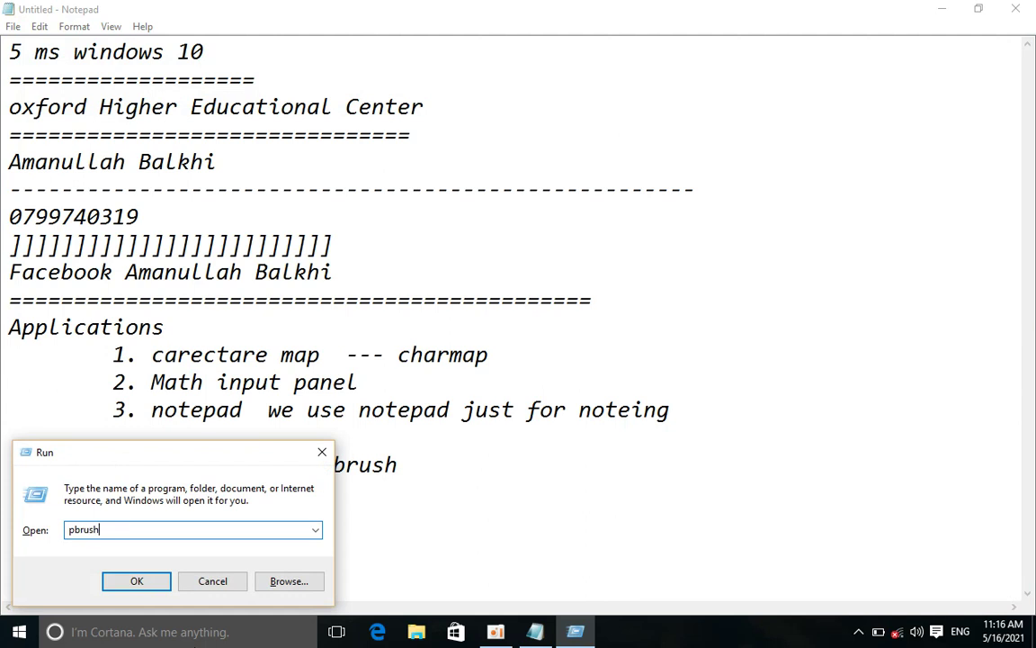
{"action": "type", "text": "h"}
{"action": "key", "text": "Return"}
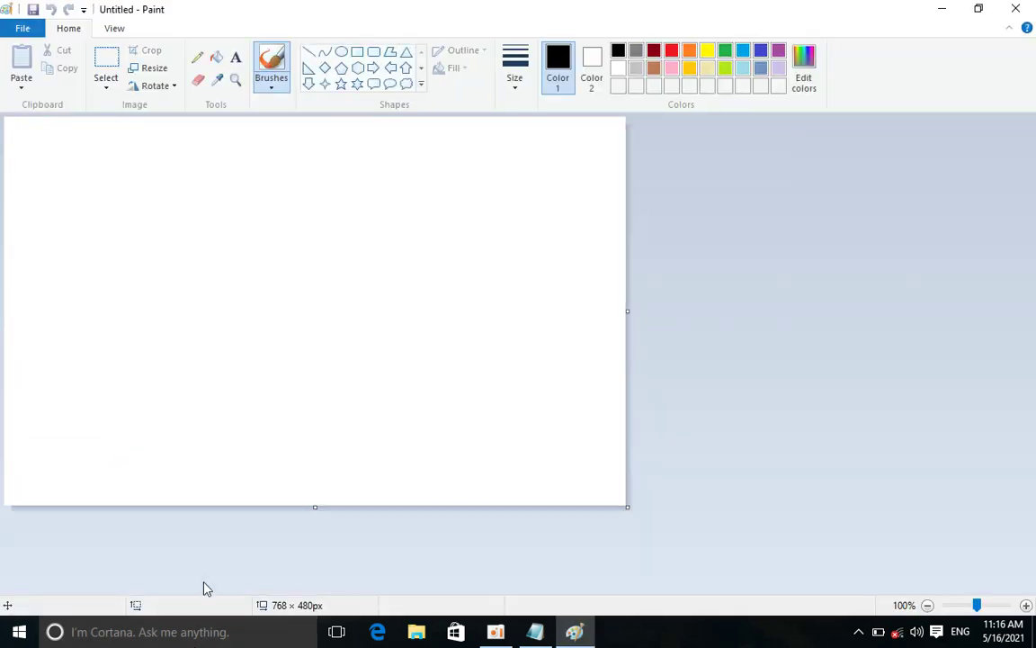
{"action": "left_click", "coordinate": [192, 633]}
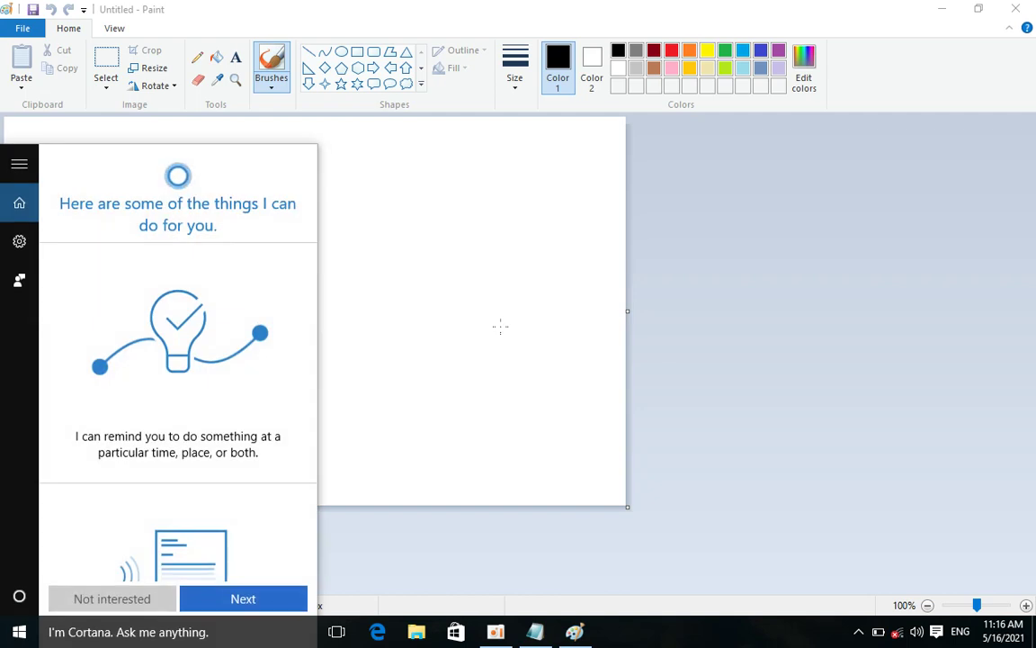
{"action": "left_click", "coordinate": [501, 327]}
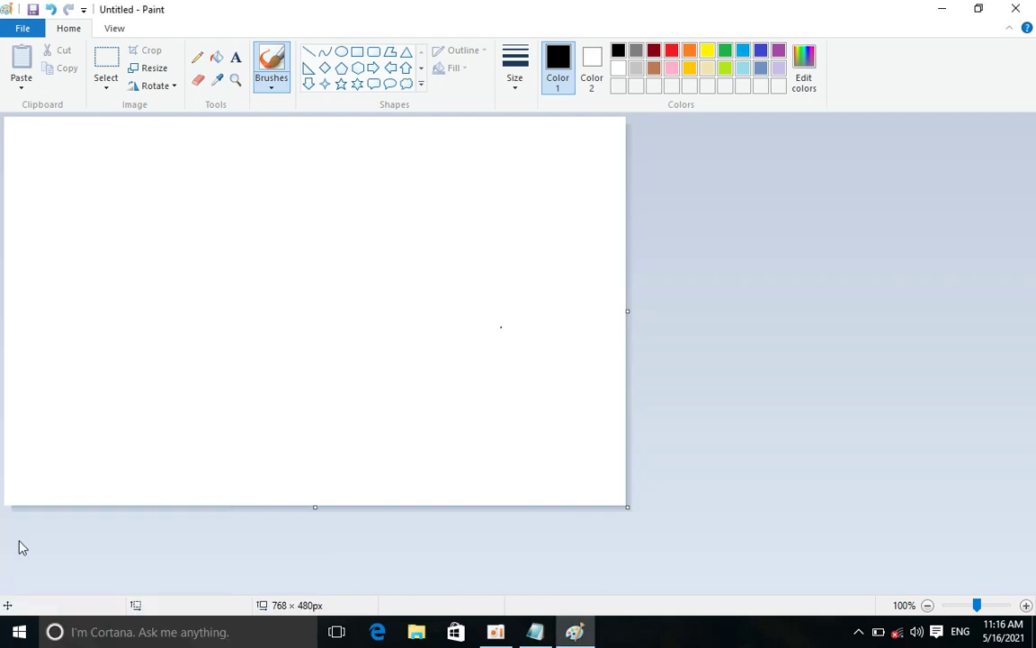
{"action": "left_click", "coordinate": [1016, 8]}
{"action": "key", "text": "Tab"}
{"action": "key", "text": "Return"}
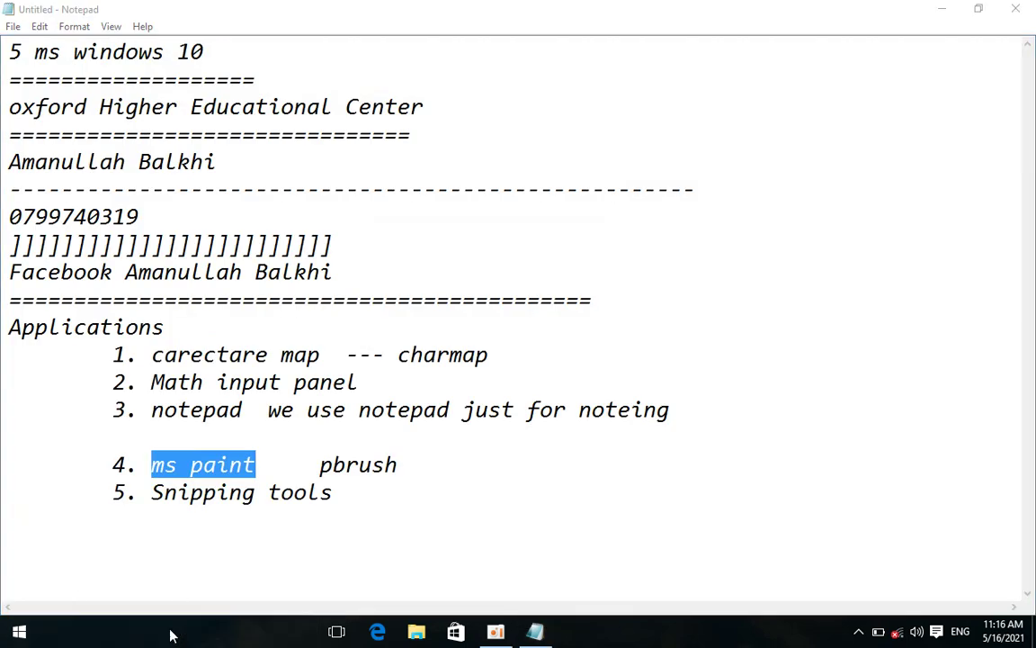
Relaunch Paint by searching 'pbrush' in Windows search
{"action": "left_click", "coordinate": [171, 634]}
{"action": "type", "text": "p"}
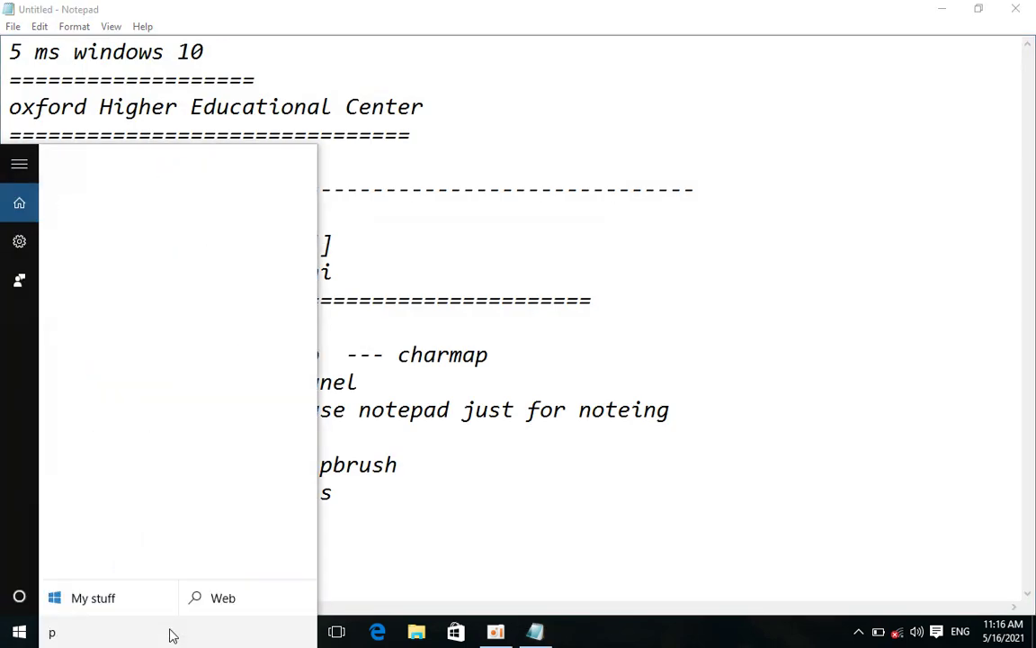
{"action": "type", "text": "brush"}
{"action": "key", "text": "Return"}
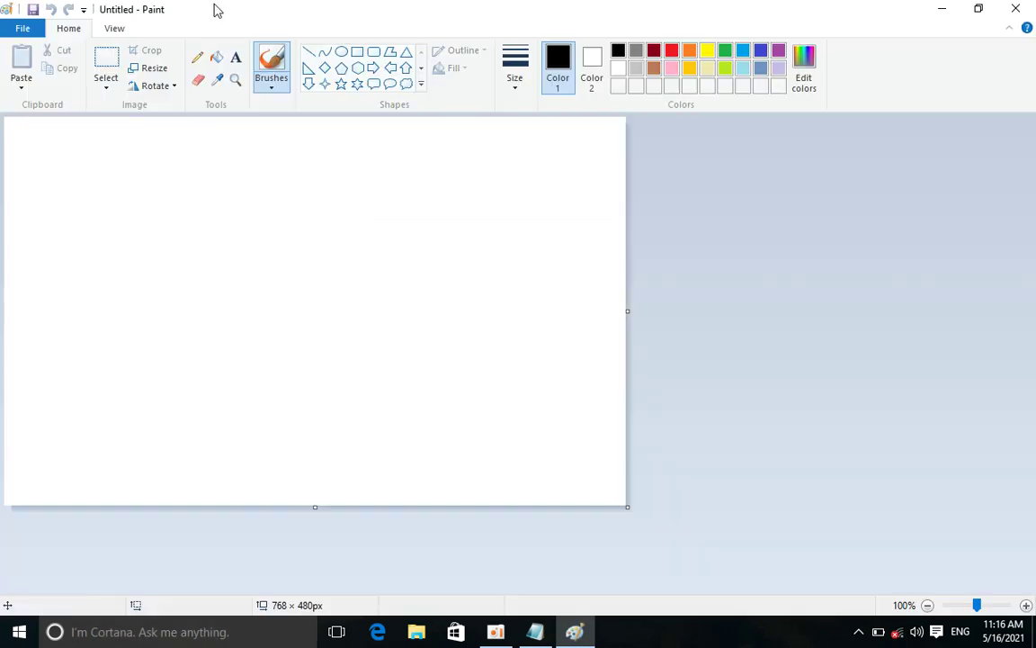
{"action": "left_click", "coordinate": [358, 53]}
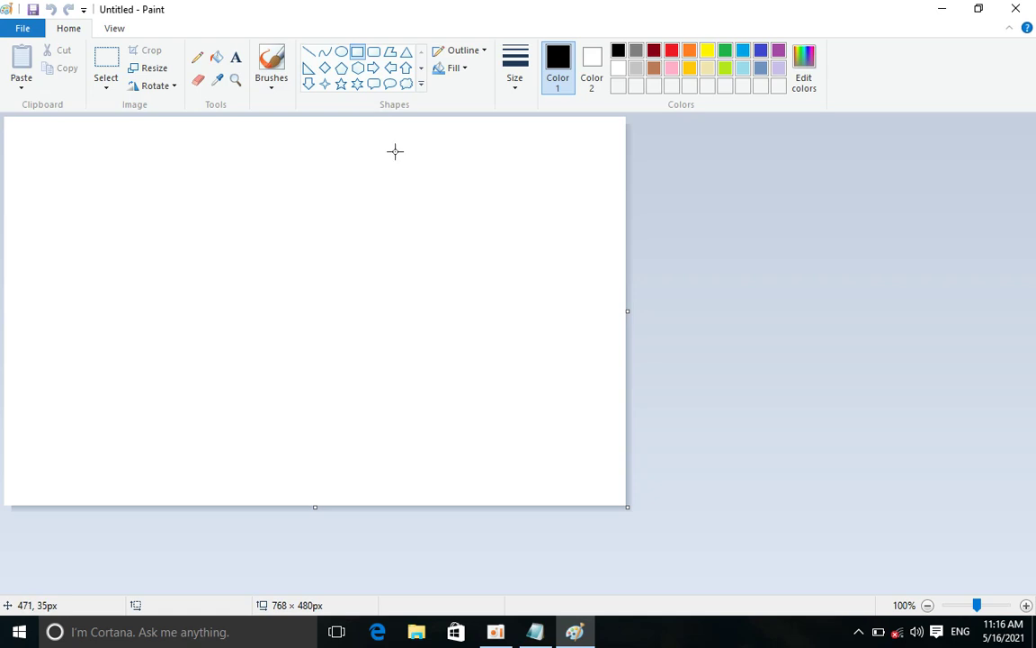
{"action": "left_click", "coordinate": [215, 58]}
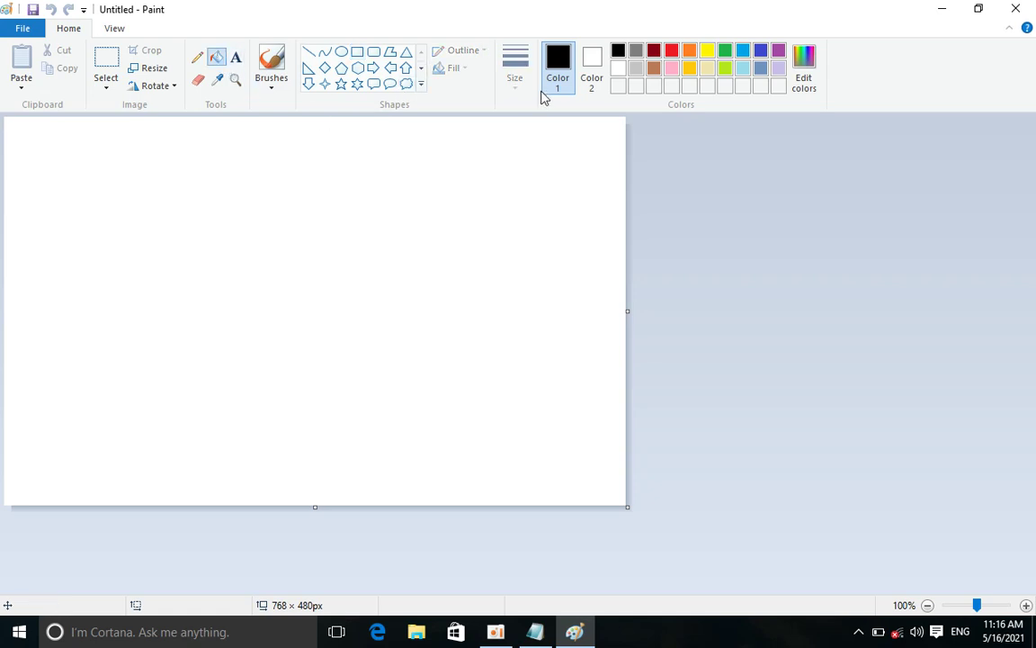
{"action": "left_click", "coordinate": [392, 216]}
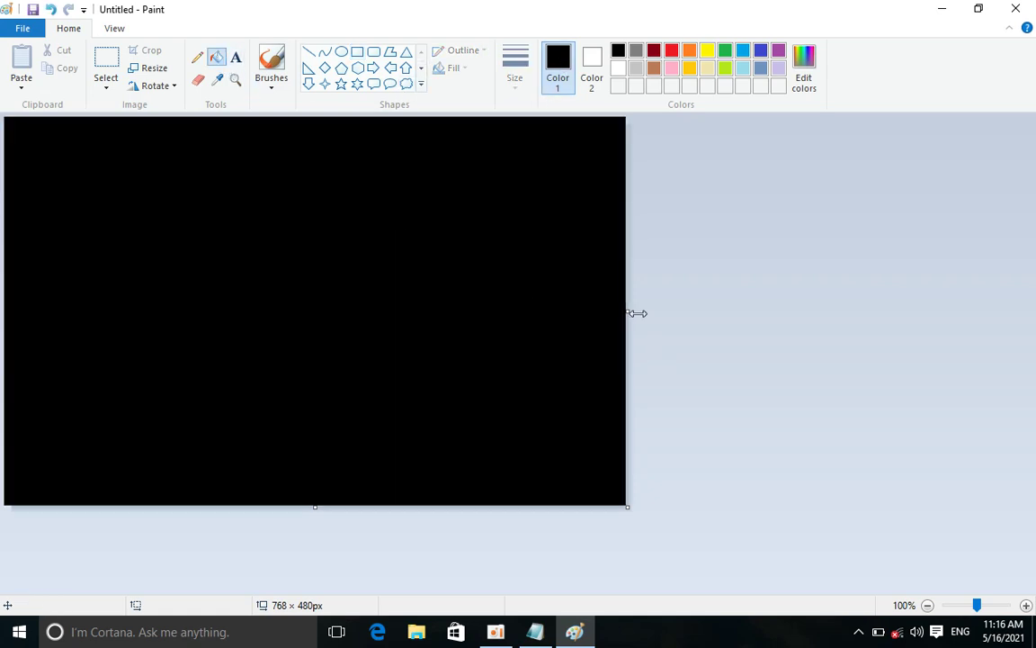
{"action": "left_click_drag", "start_coordinate": [631, 313], "coordinate": [1033, 295]}
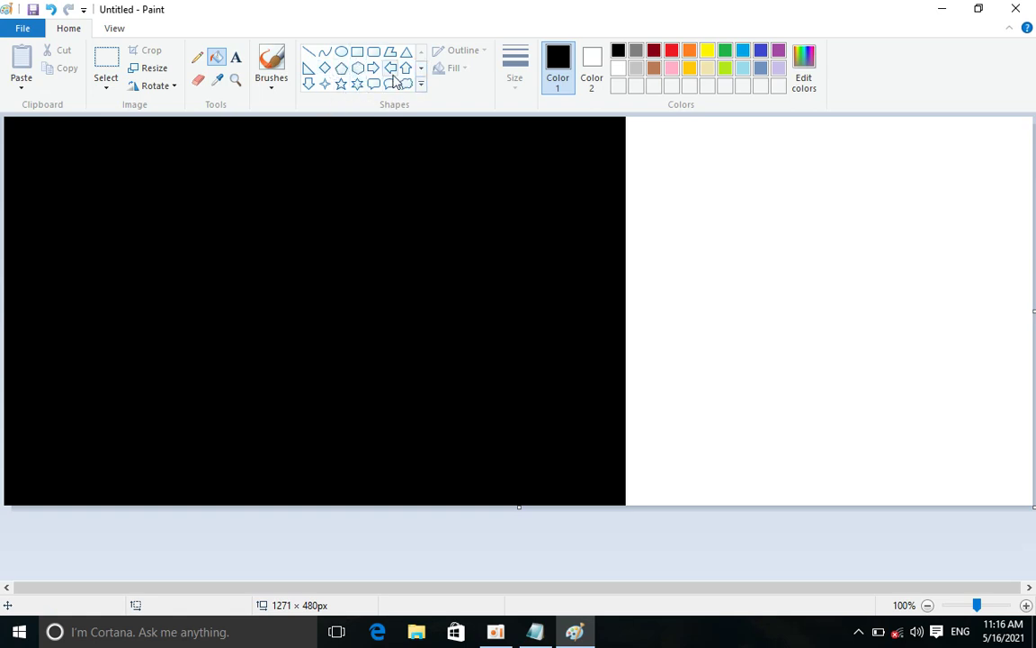
{"action": "left_click", "coordinate": [419, 84]}
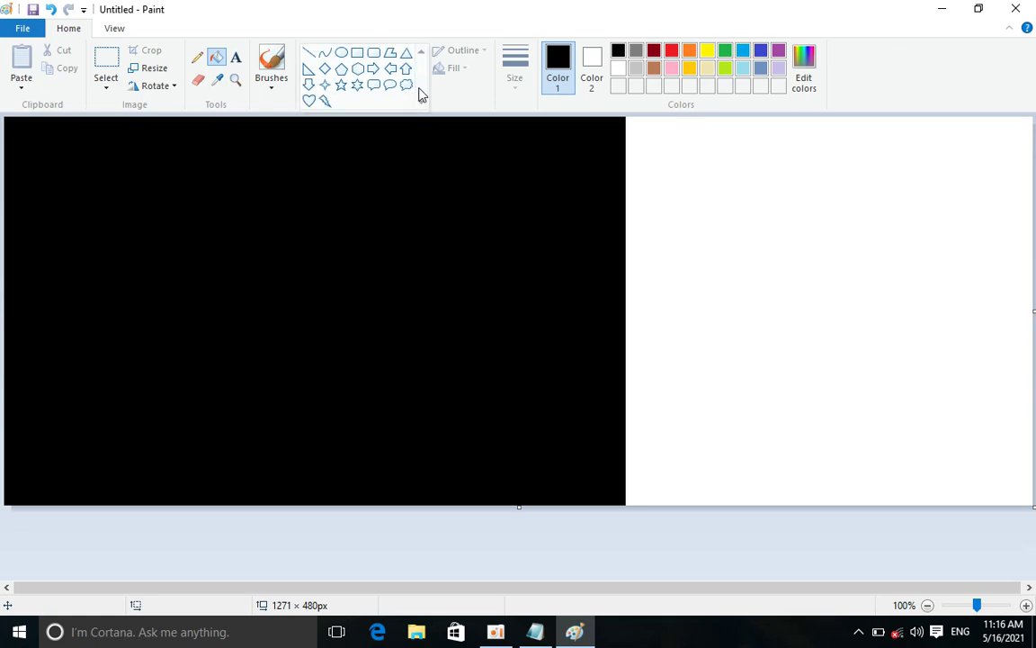
{"action": "left_click", "coordinate": [309, 100]}
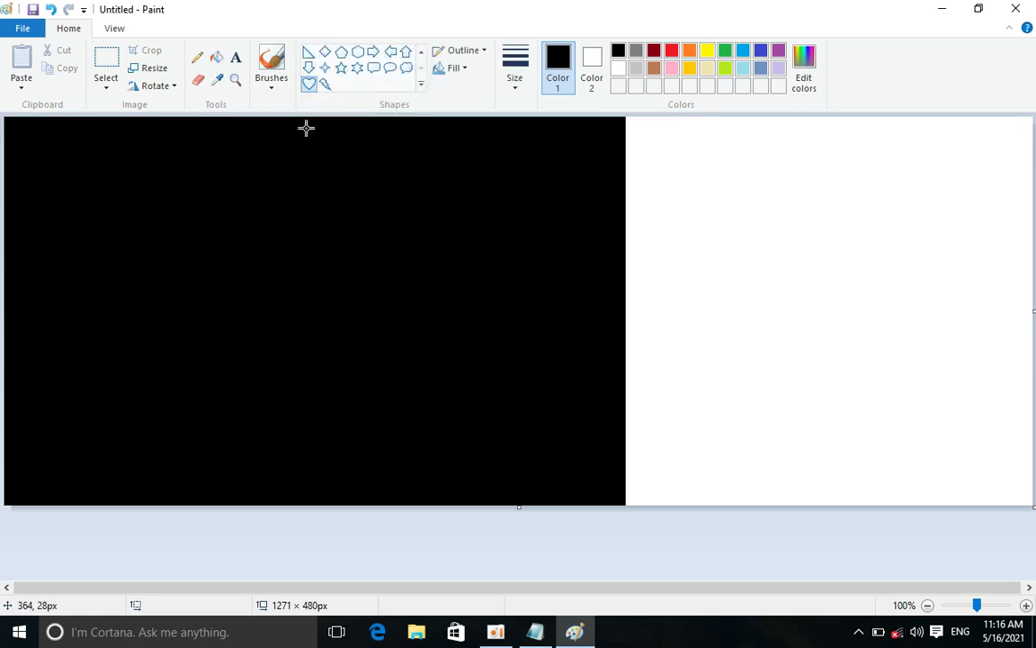
{"action": "left_click_drag", "start_coordinate": [232, 191], "coordinate": [373, 311]}
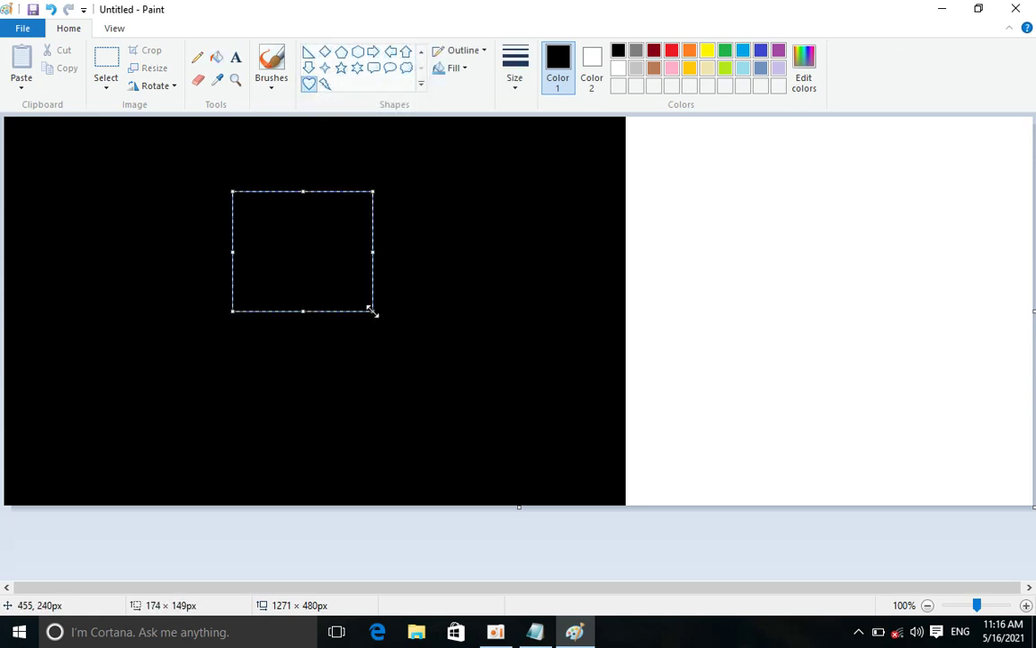
{"action": "key", "text": "ctrl+a"}
{"action": "left_click", "coordinate": [324, 187]}
{"action": "key", "text": "ctrl+z"}
{"action": "key", "text": "ctrl+z"}
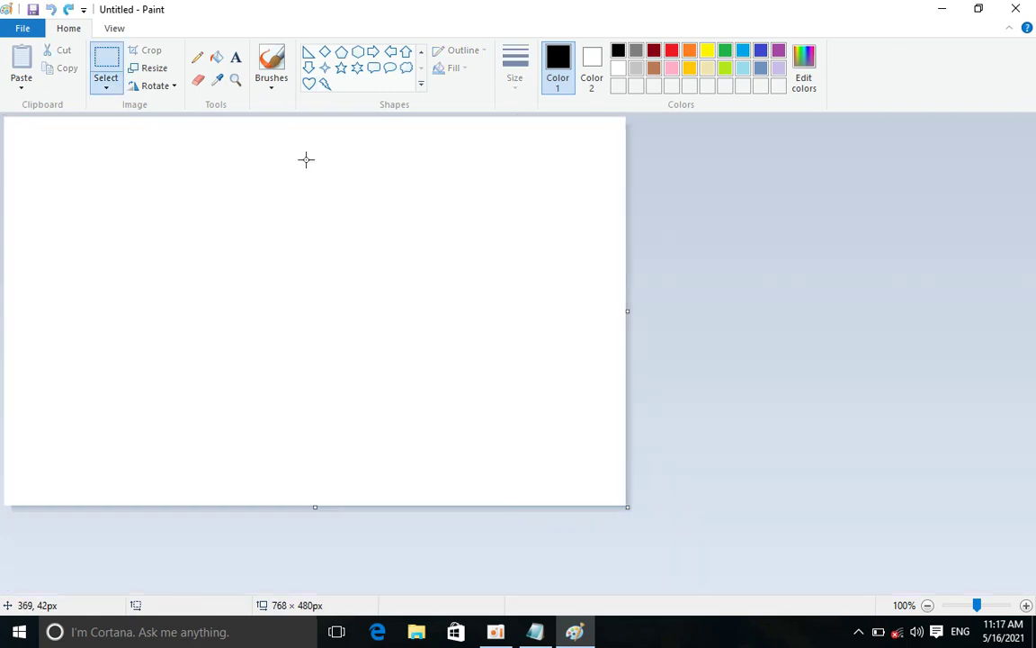
Draw a heart shape and fill it solid red
{"action": "left_click", "coordinate": [309, 82]}
{"action": "left_click_drag", "start_coordinate": [252, 190], "coordinate": [354, 306]}
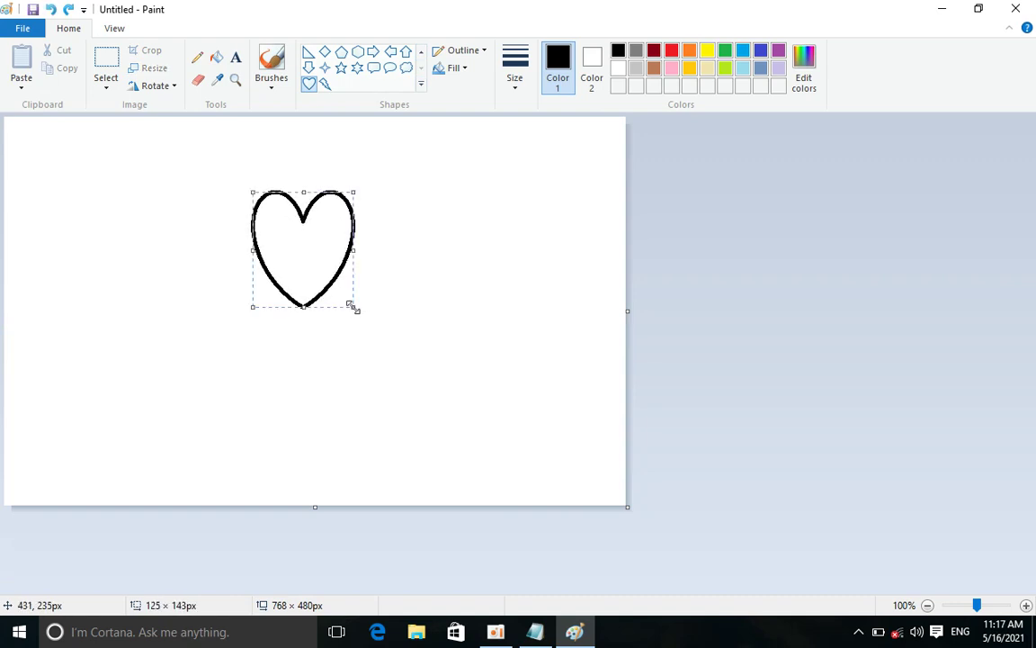
{"action": "left_click", "coordinate": [671, 50]}
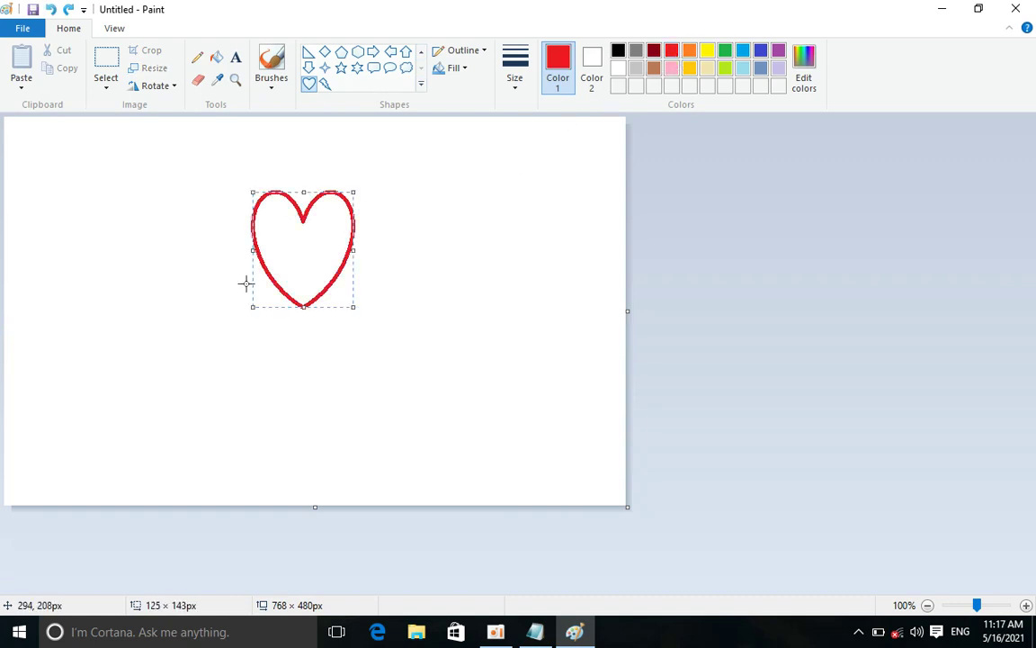
{"action": "left_click", "coordinate": [217, 57]}
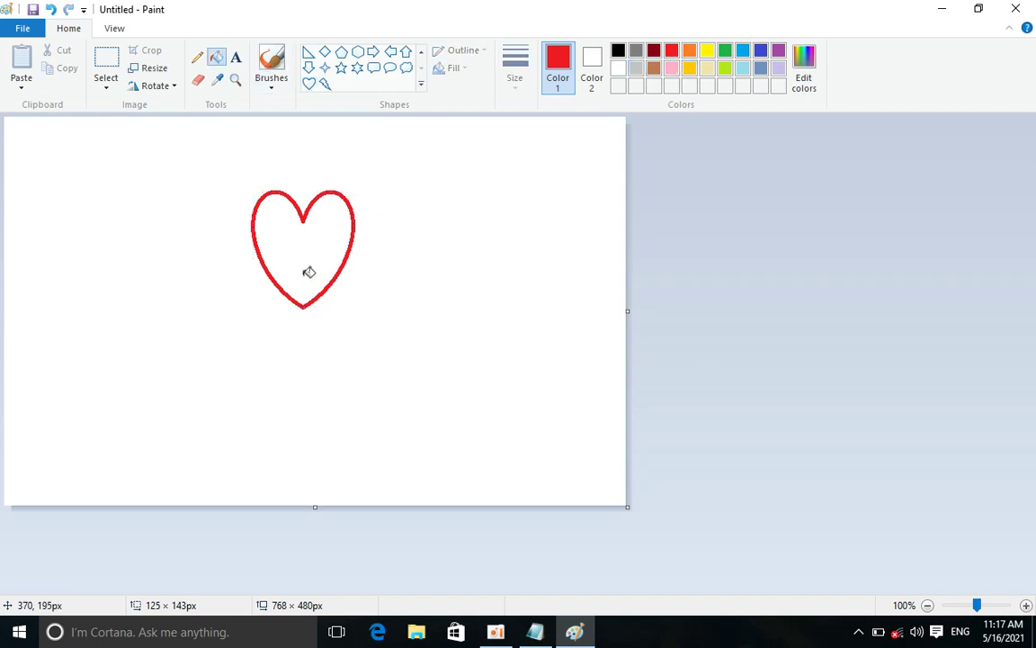
{"action": "left_click", "coordinate": [274, 252]}
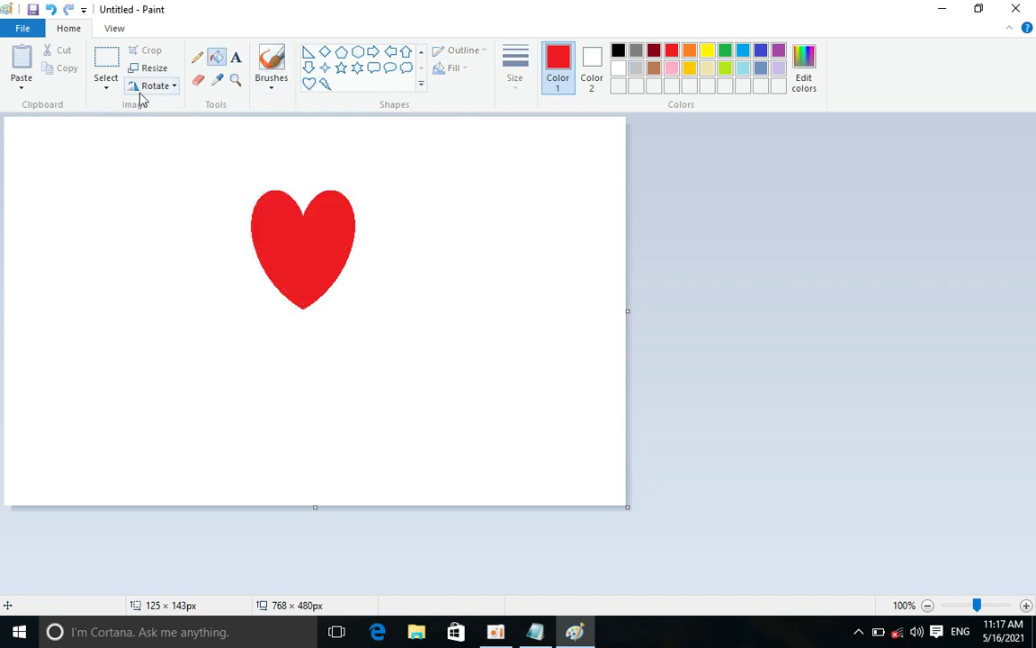
Spray red airbrush dots beside the heart, then select all and delete the drawing
{"action": "left_click", "coordinate": [105, 92]}
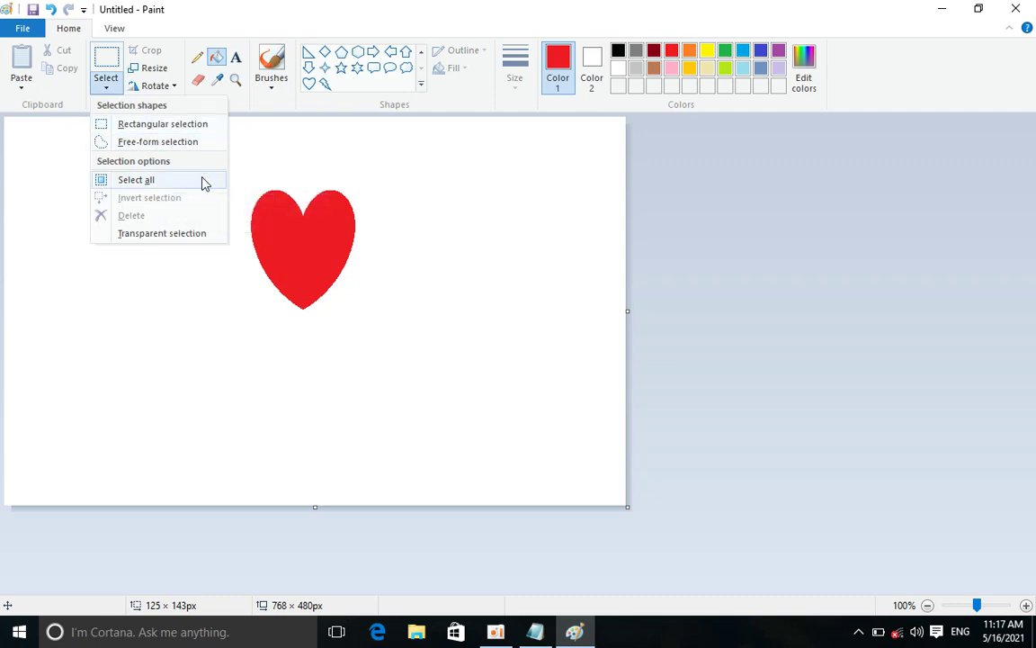
{"action": "left_click", "coordinate": [306, 182]}
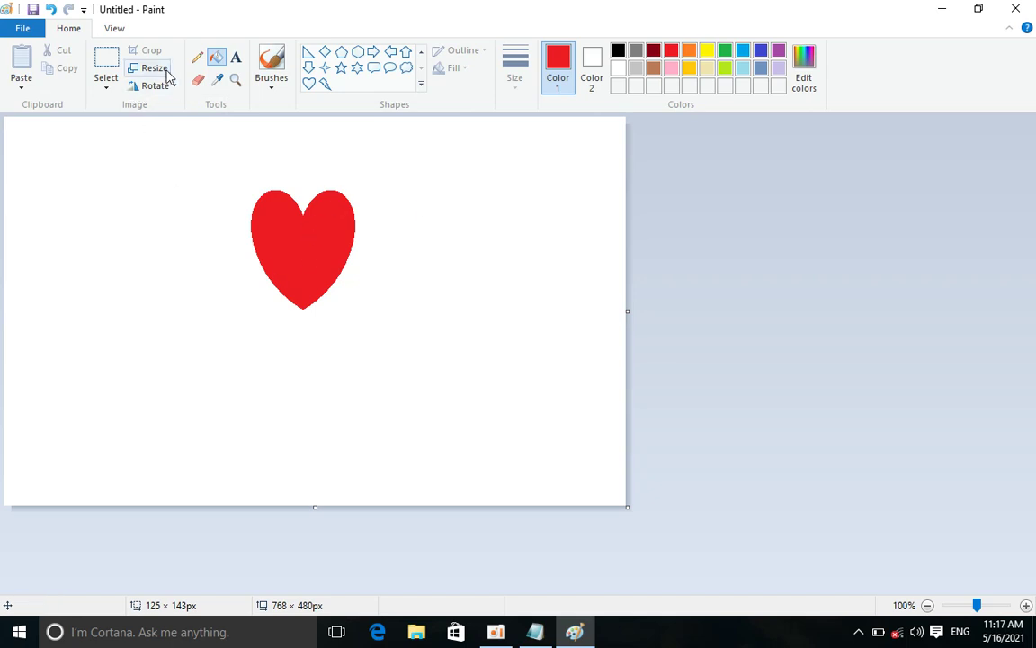
{"action": "left_click", "coordinate": [153, 69]}
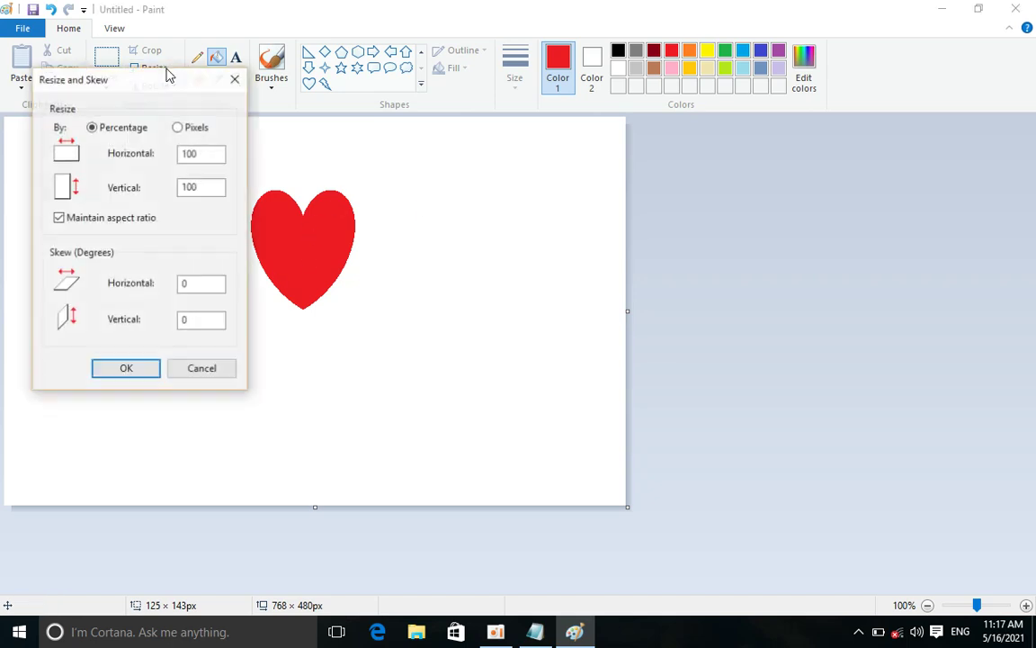
{"action": "left_click", "coordinate": [235, 81]}
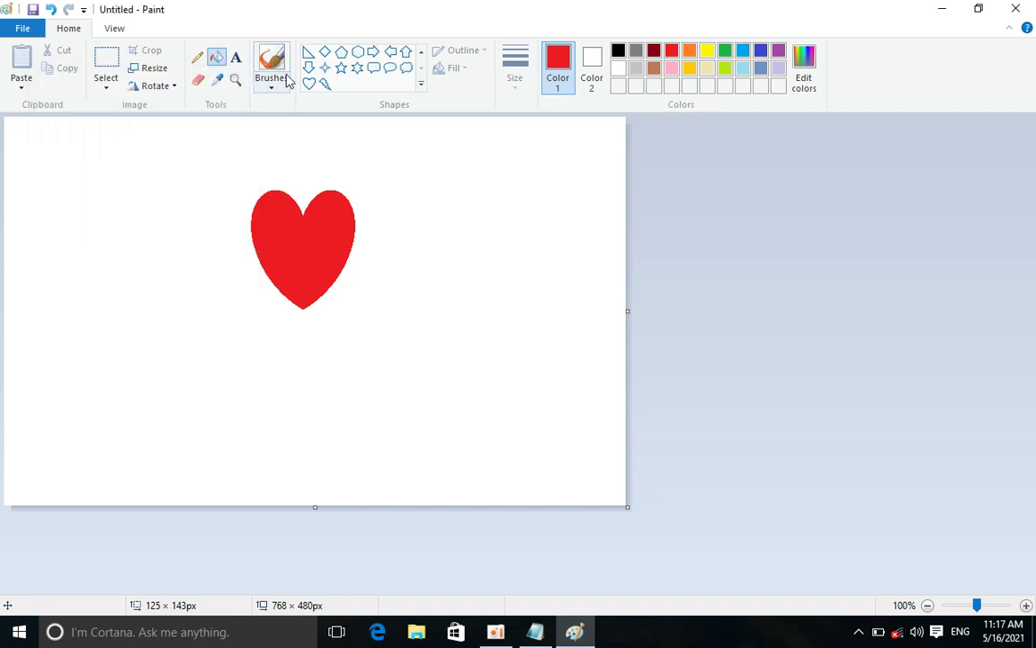
{"action": "left_click", "coordinate": [273, 83]}
{"action": "left_click", "coordinate": [367, 109]}
{"action": "mouse_move", "coordinate": [483, 225]}
{"action": "left_mouse_down"}
{"action": "mouse_move", "coordinate": [381, 419]}
{"action": "mouse_move", "coordinate": [258, 422]}
{"action": "mouse_move", "coordinate": [133, 313]}
{"action": "mouse_move", "coordinate": [185, 231]}
{"action": "left_mouse_up"}
{"action": "key", "text": "ctrl+a"}
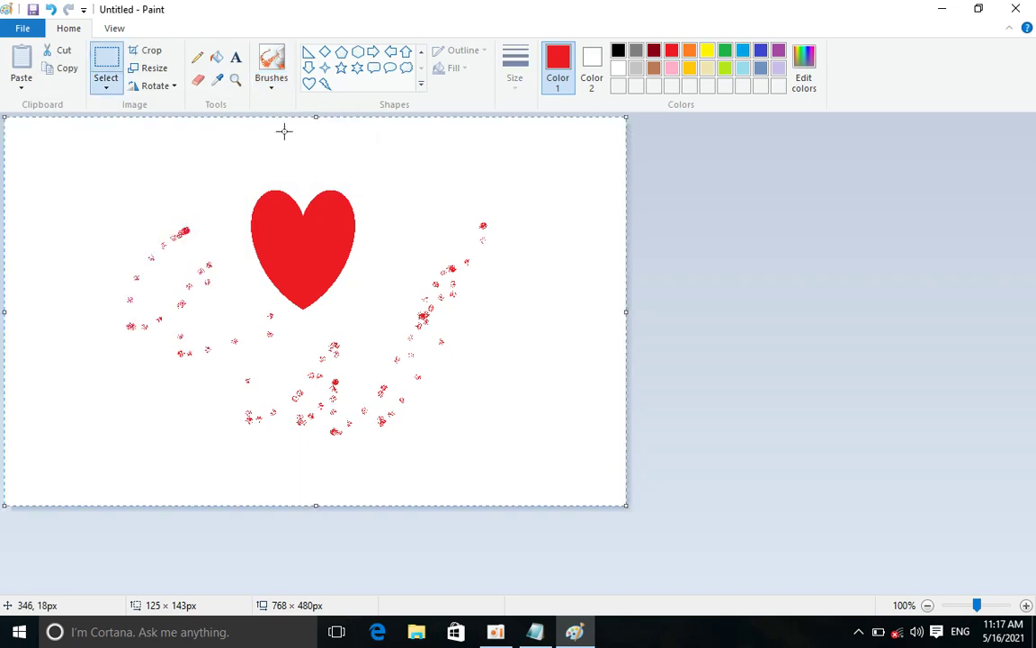
{"action": "key", "text": "Delete"}
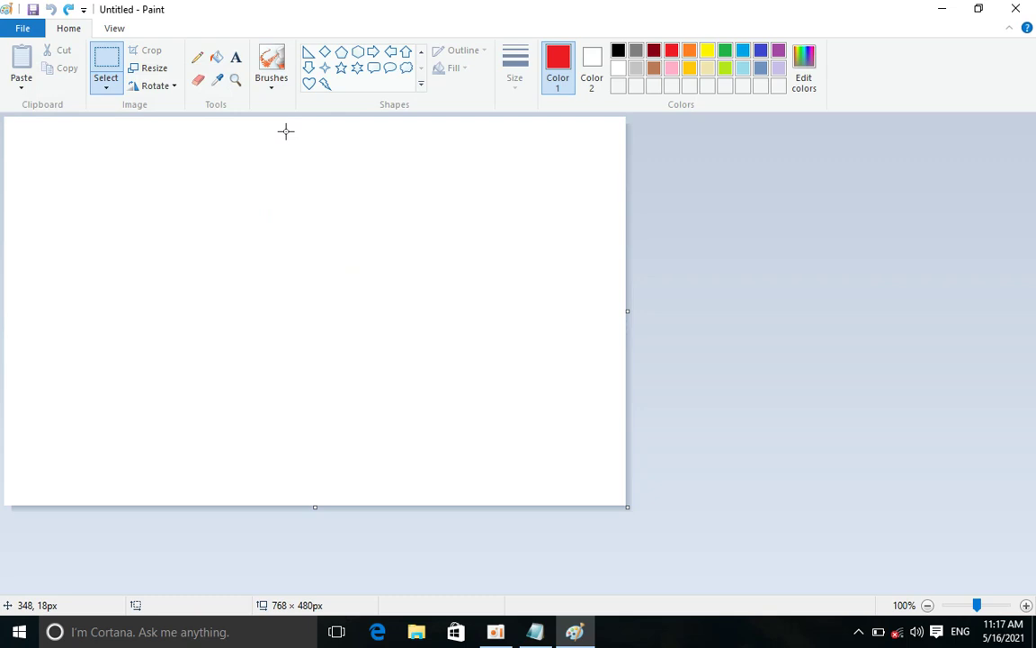
Draw a small oval using the Oval shape with the thinnest outline width
{"action": "left_click", "coordinate": [421, 84]}
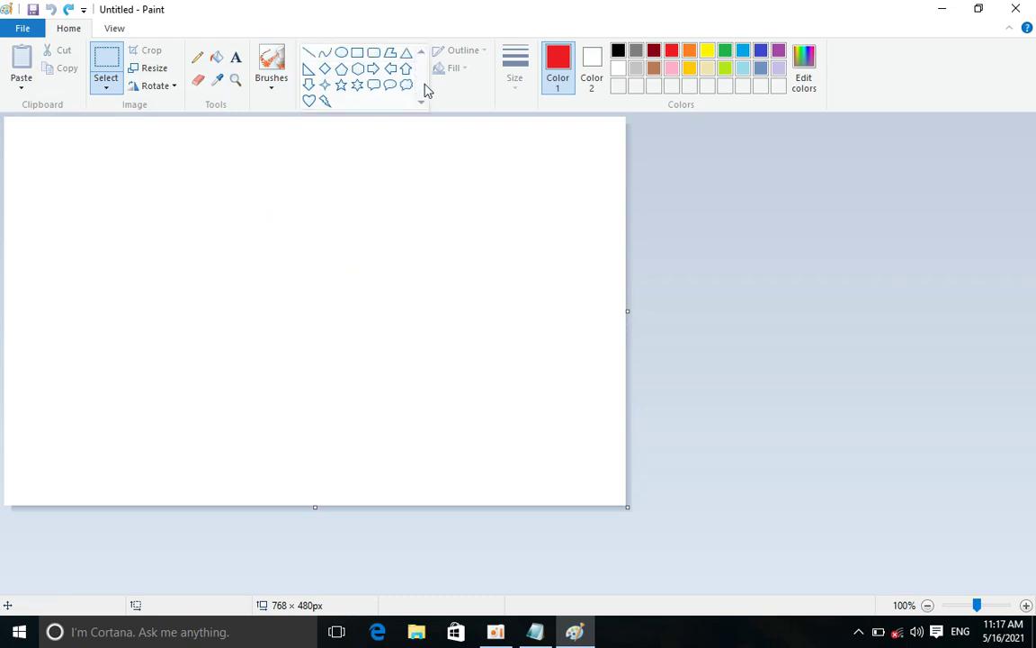
{"action": "left_click", "coordinate": [342, 53]}
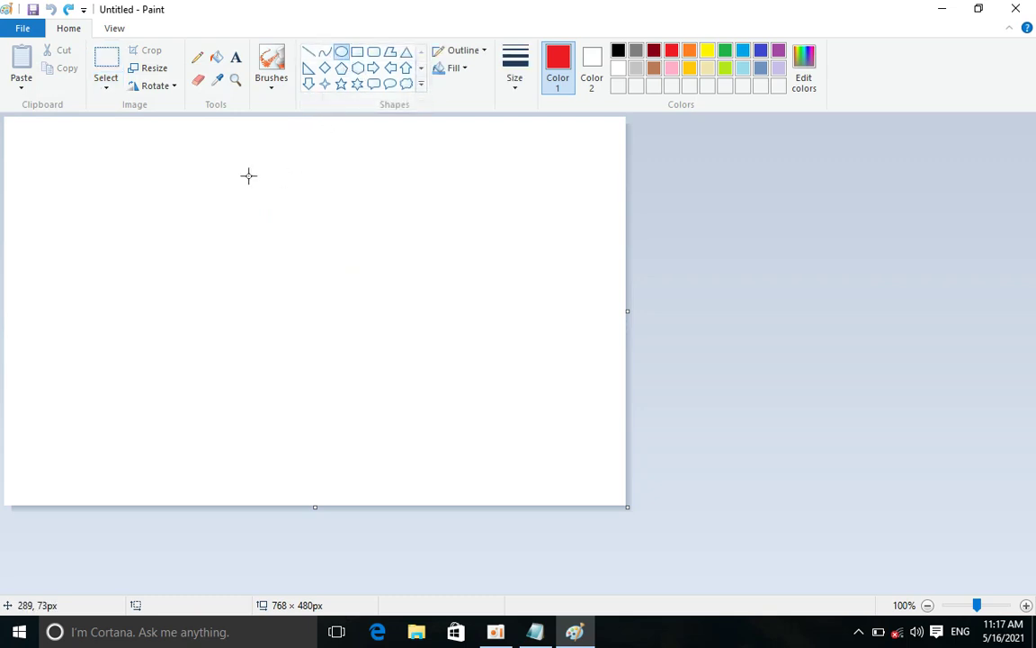
{"action": "left_click", "coordinate": [106, 93]}
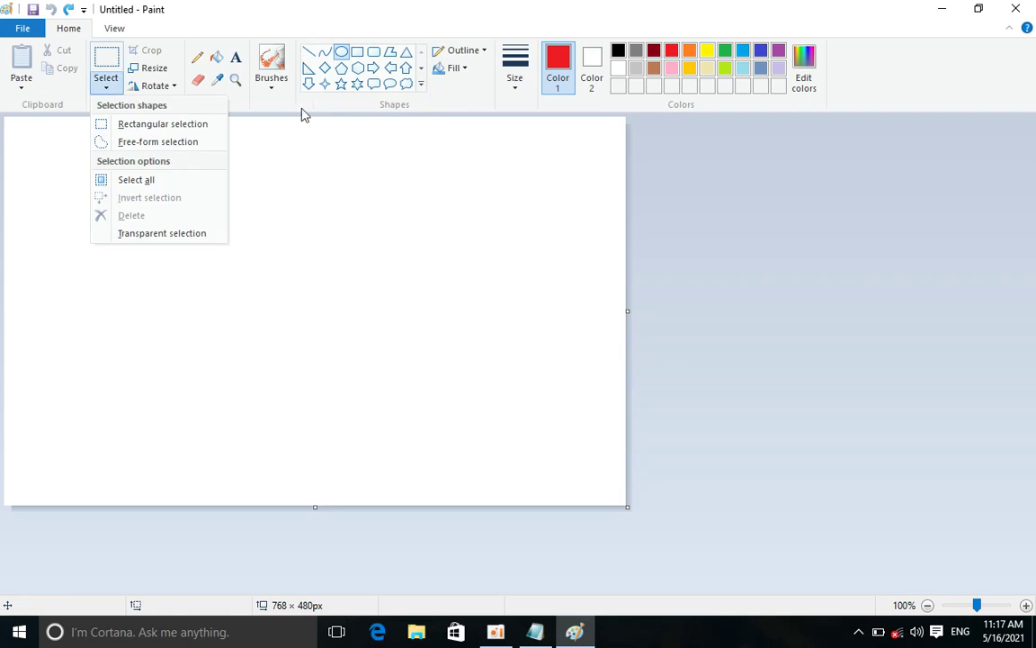
{"action": "left_click", "coordinate": [512, 86]}
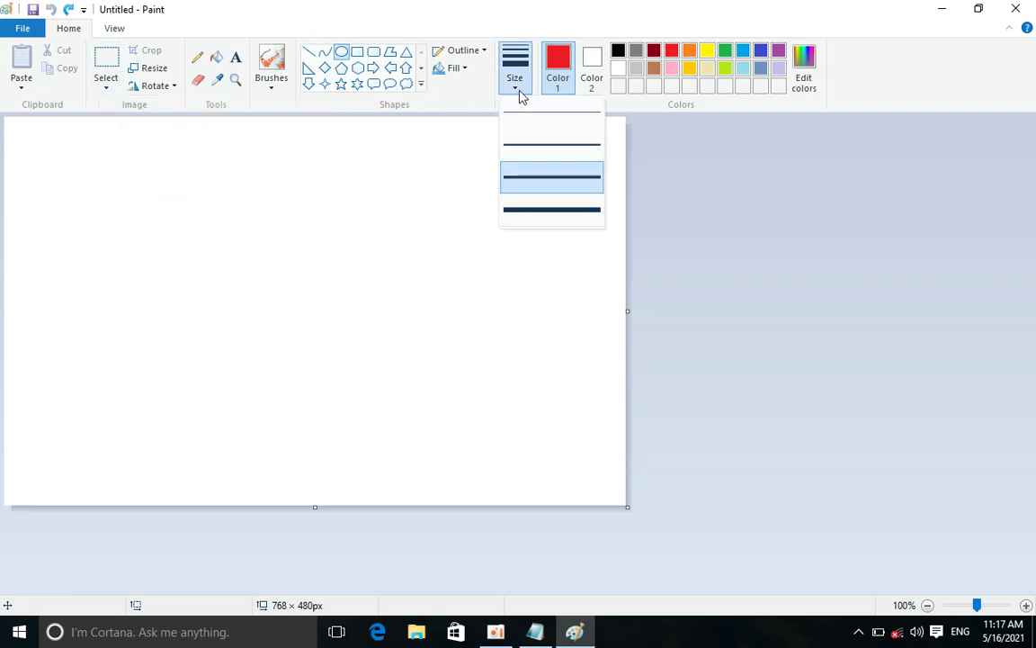
{"action": "left_click", "coordinate": [538, 119]}
{"action": "left_click_drag", "start_coordinate": [288, 191], "coordinate": [310, 213]}
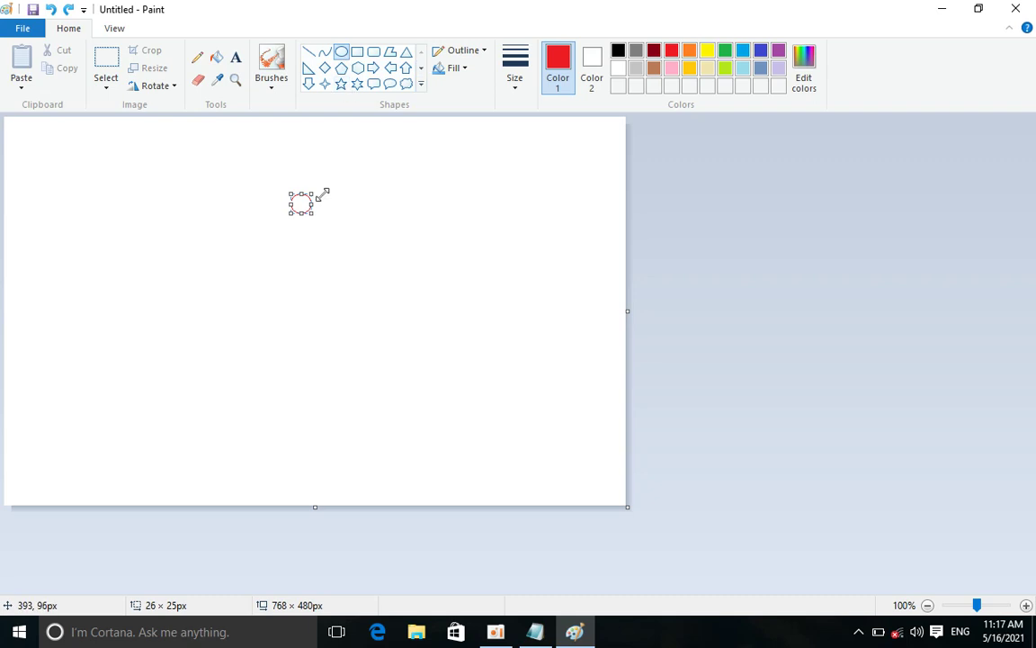
{"action": "left_click_drag", "start_coordinate": [324, 194], "coordinate": [349, 205]}
Draw a second oval beside the first, nudging and resizing it into place
{"action": "left_click", "coordinate": [391, 197]}
{"action": "key", "text": "Left"}
{"action": "key", "text": "Left"}
{"action": "key", "text": "Left"}
{"action": "key", "text": "Left"}
{"action": "key", "text": "Left"}
{"action": "key", "text": "Left"}
{"action": "key", "text": "Left"}
{"action": "key", "text": "Left"}
{"action": "key", "text": "Left"}
{"action": "key", "text": "Left"}
{"action": "key", "text": "Left"}
{"action": "key", "text": "Left"}
{"action": "key", "text": "Left"}
{"action": "key", "text": "Left"}
{"action": "key", "text": "Left"}
{"action": "key", "text": "Left"}
{"action": "key", "text": "Left"}
{"action": "key", "text": "Left"}
{"action": "key", "text": "Left"}
{"action": "key", "text": "Left"}
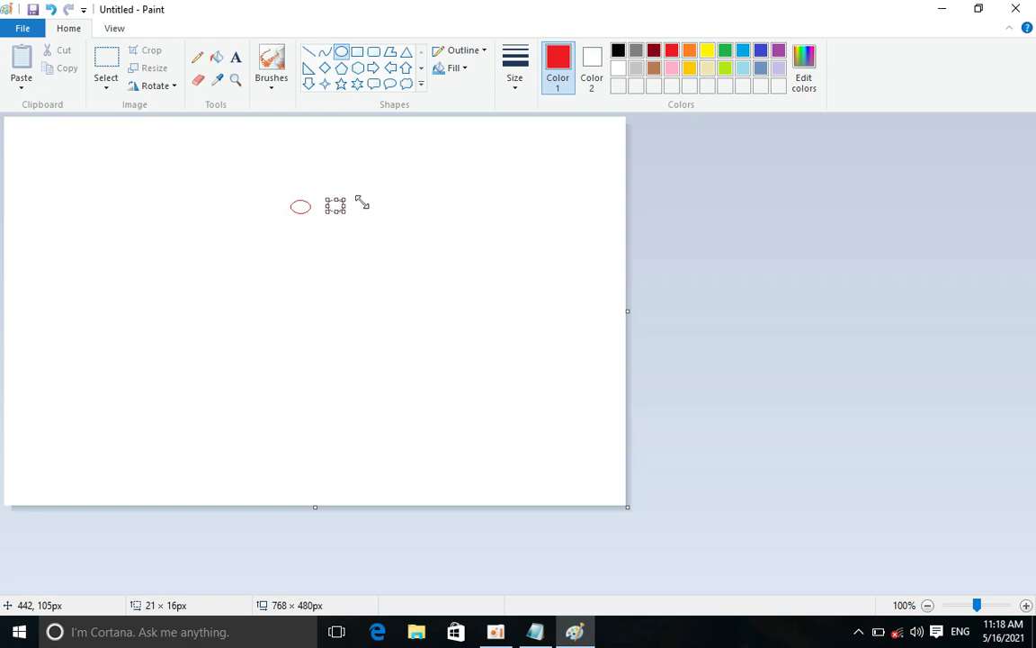
{"action": "key", "text": "Left"}
{"action": "key", "text": "Left"}
{"action": "key", "text": "Left"}
{"action": "key", "text": "Left"}
{"action": "key", "text": "Left"}
{"action": "key", "text": "Left"}
{"action": "key", "text": "Left"}
{"action": "key", "text": "Left"}
{"action": "key", "text": "Left"}
{"action": "key", "text": "Left"}
{"action": "left_click_drag", "start_coordinate": [310, 213], "coordinate": [321, 201]}
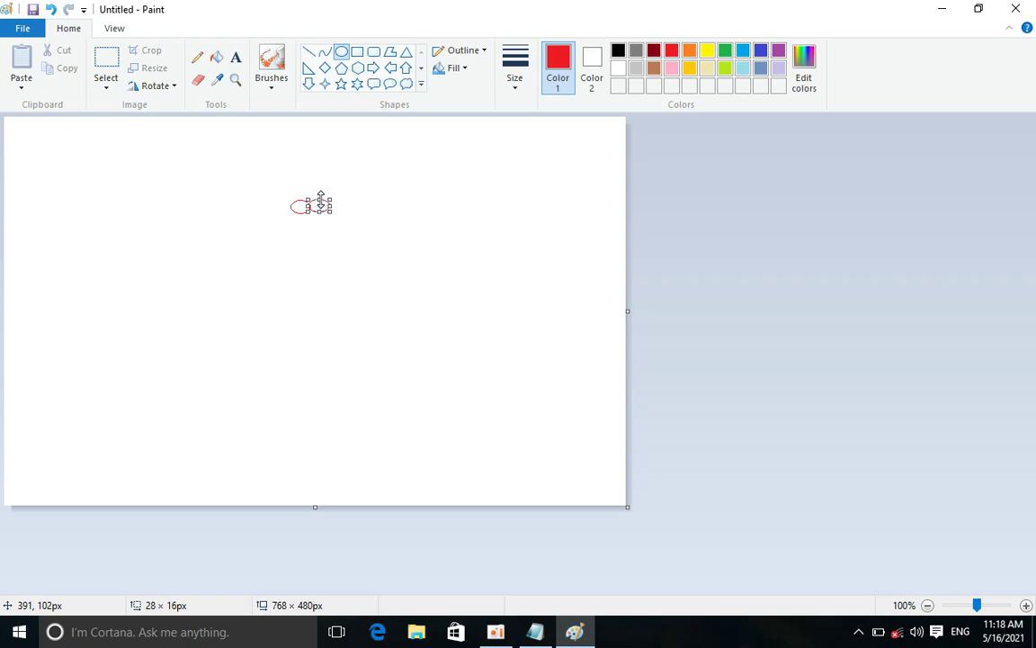
{"action": "key", "text": "Right"}
{"action": "key", "text": "Right"}
{"action": "key", "text": "Right"}
{"action": "key", "text": "Right"}
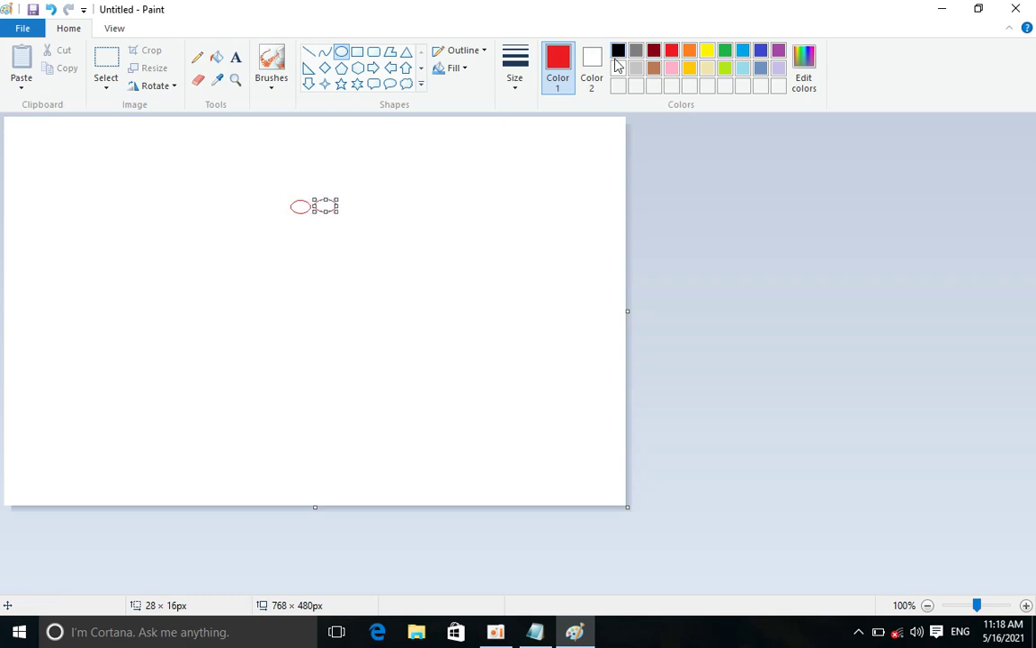
Fill the right oval red and the left oval black
{"action": "left_click", "coordinate": [216, 59]}
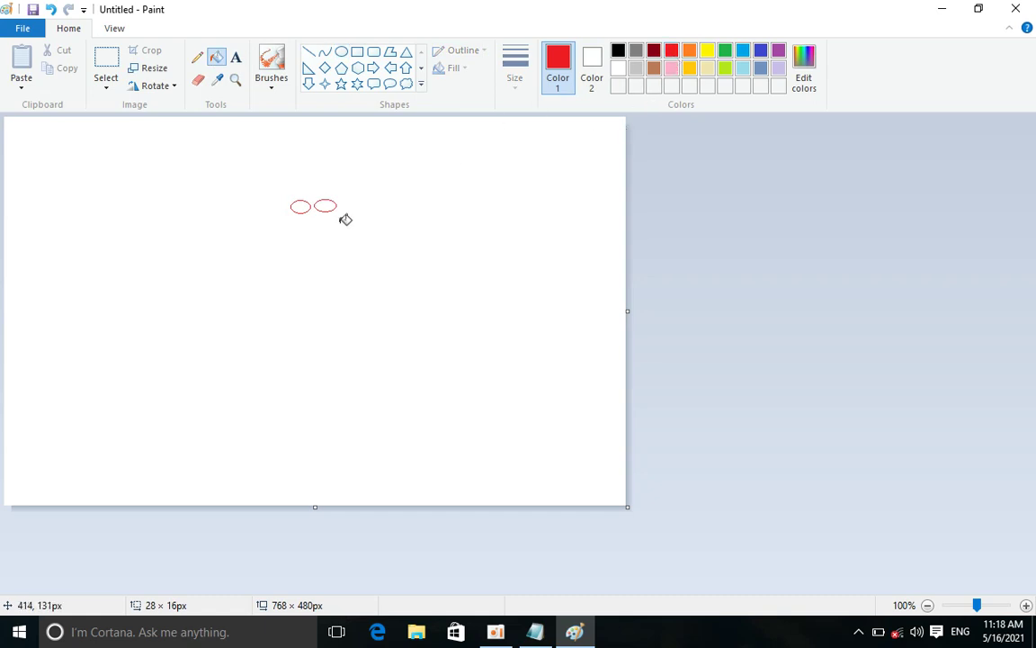
{"action": "left_click", "coordinate": [329, 206]}
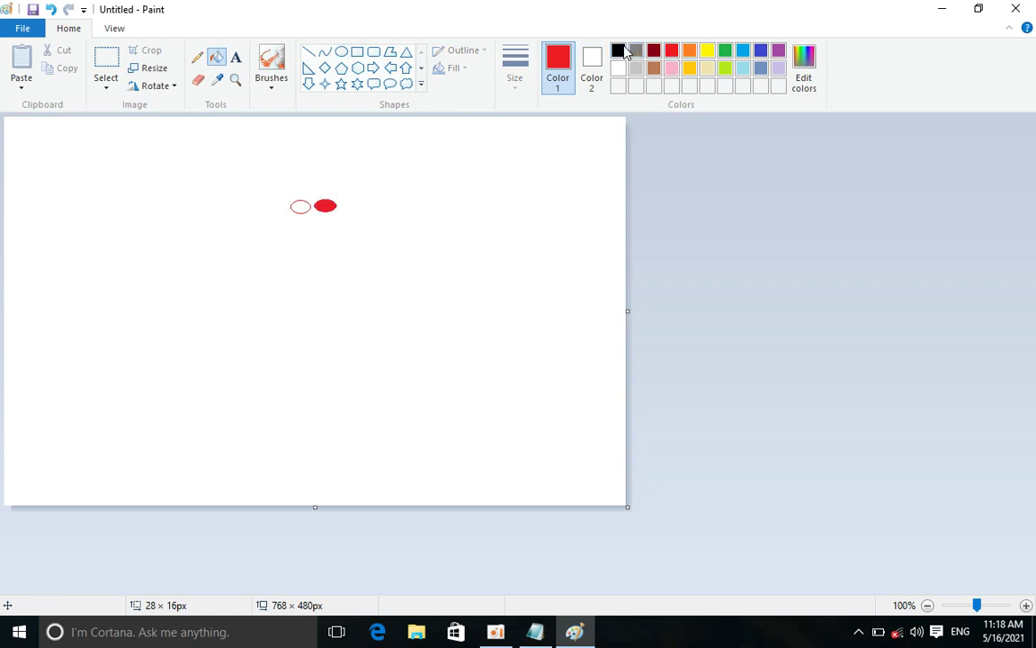
{"action": "left_click", "coordinate": [618, 50]}
{"action": "left_click", "coordinate": [302, 207]}
{"action": "left_click", "coordinate": [106, 82]}
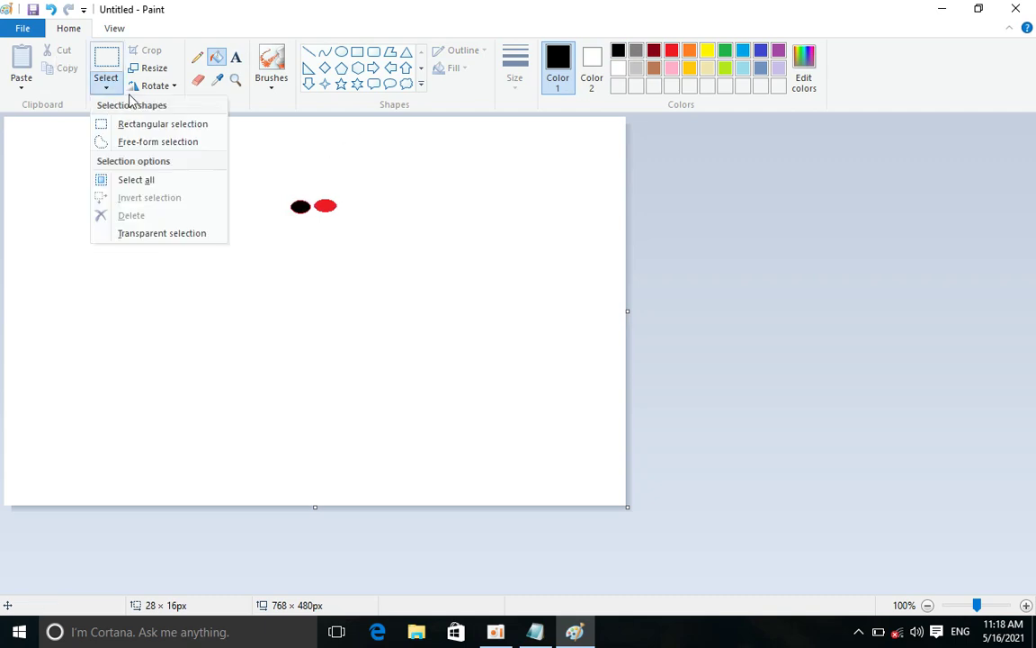
Rectangle-select both ovals and drag them downward into a stamped trail
{"action": "left_click", "coordinate": [139, 125]}
{"action": "left_click_drag", "start_coordinate": [284, 199], "coordinate": [342, 214]}
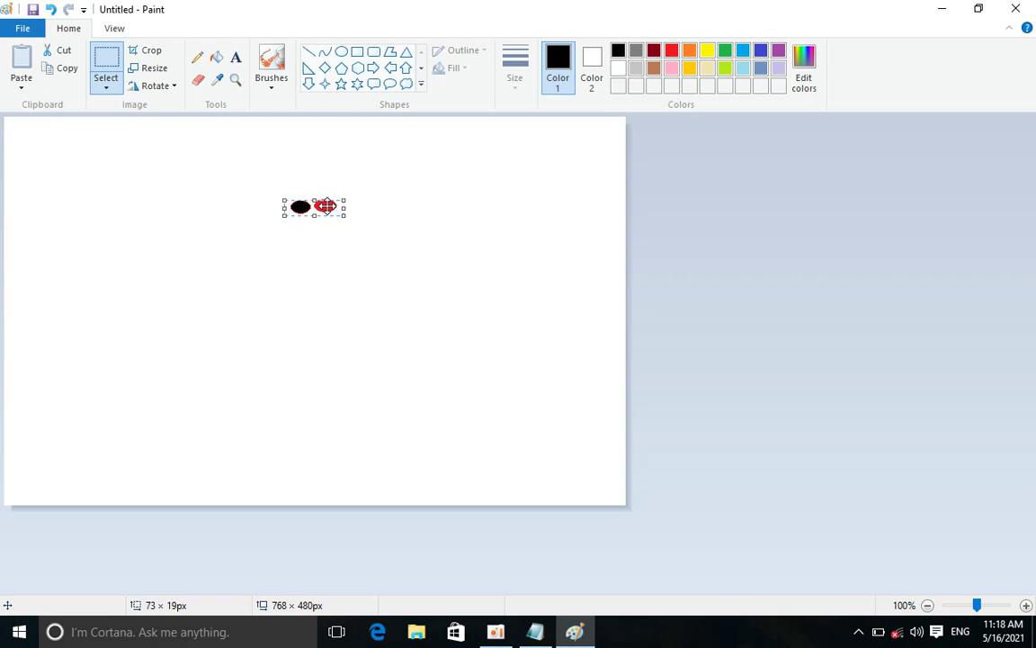
{"action": "mouse_move", "coordinate": [325, 206]}
{"action": "left_mouse_down"}
{"action": "mouse_move", "coordinate": [323, 337]}
{"action": "mouse_move", "coordinate": [287, 343]}
{"action": "mouse_move", "coordinate": [266, 228]}
{"action": "mouse_move", "coordinate": [281, 336]}
{"action": "mouse_move", "coordinate": [556, 194]}
{"action": "mouse_move", "coordinate": [539, 196]}
{"action": "mouse_move", "coordinate": [523, 223]}
{"action": "mouse_move", "coordinate": [565, 178]}
{"action": "mouse_move", "coordinate": [539, 183]}
{"action": "mouse_move", "coordinate": [523, 234]}
{"action": "mouse_move", "coordinate": [567, 274]}
{"action": "mouse_move", "coordinate": [452, 292]}
{"action": "mouse_move", "coordinate": [423, 184]}
{"action": "mouse_move", "coordinate": [430, 285]}
{"action": "mouse_move", "coordinate": [404, 338]}
{"action": "mouse_move", "coordinate": [451, 337]}
{"action": "mouse_move", "coordinate": [416, 402]}
{"action": "mouse_move", "coordinate": [342, 398]}
{"action": "mouse_move", "coordinate": [301, 342]}
{"action": "mouse_move", "coordinate": [299, 222]}
{"action": "mouse_move", "coordinate": [277, 246]}
{"action": "mouse_move", "coordinate": [322, 335]}
{"action": "mouse_move", "coordinate": [389, 416]}
{"action": "mouse_move", "coordinate": [454, 379]}
{"action": "left_mouse_up"}
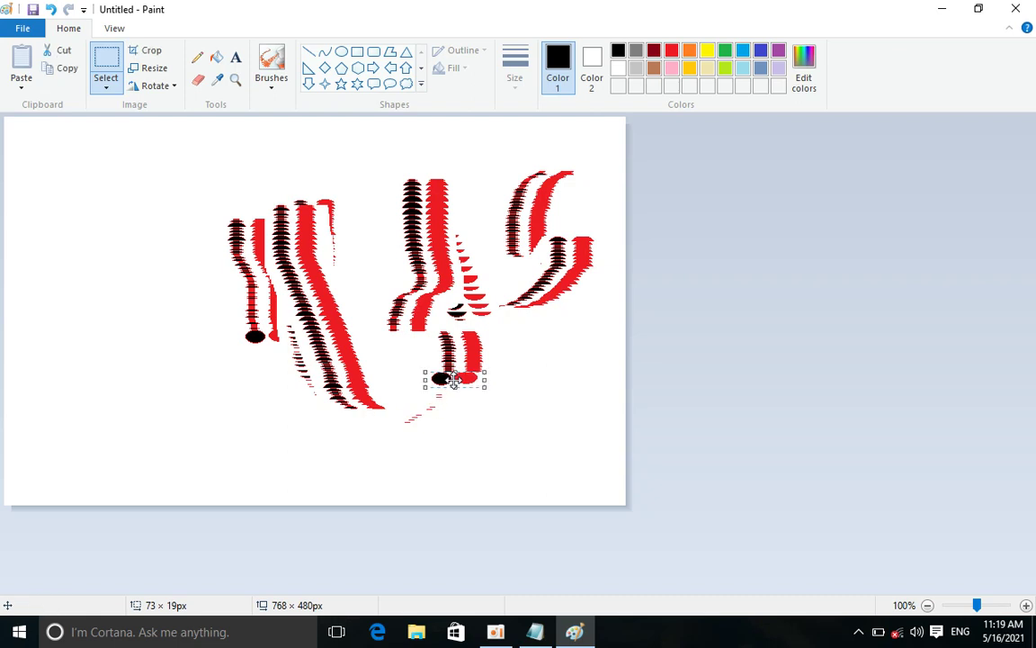
Close Paint, discarding the drawing without saving
{"action": "key", "text": "alt+F4"}
{"action": "left_click", "coordinate": [543, 315]}
{"action": "left_click_drag", "start_coordinate": [547, 167], "coordinate": [566, 175]}
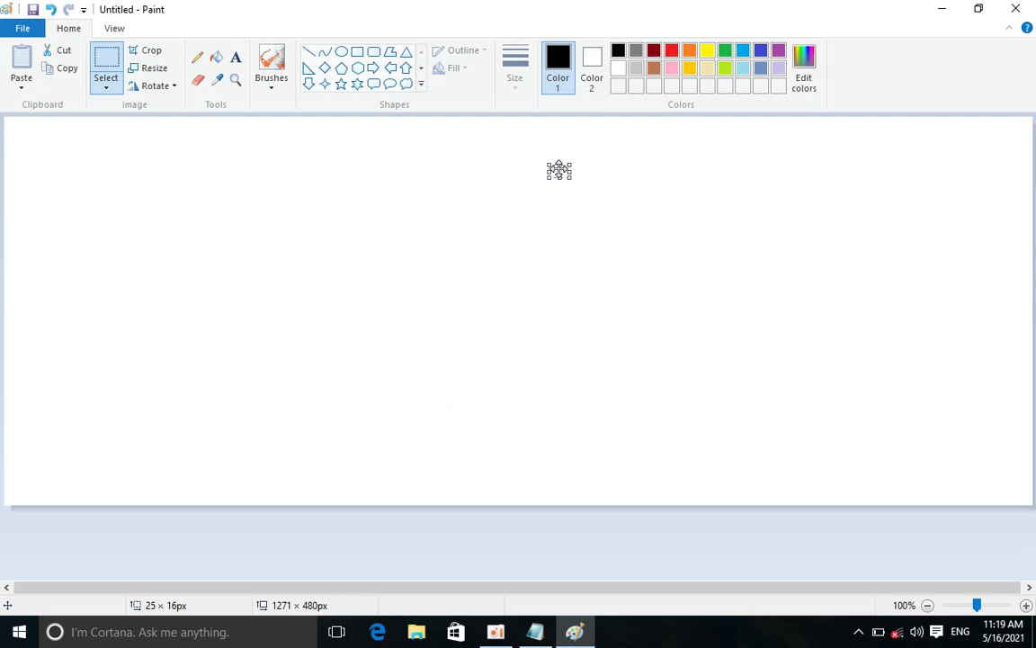
{"action": "key", "text": "ctrl+n"}
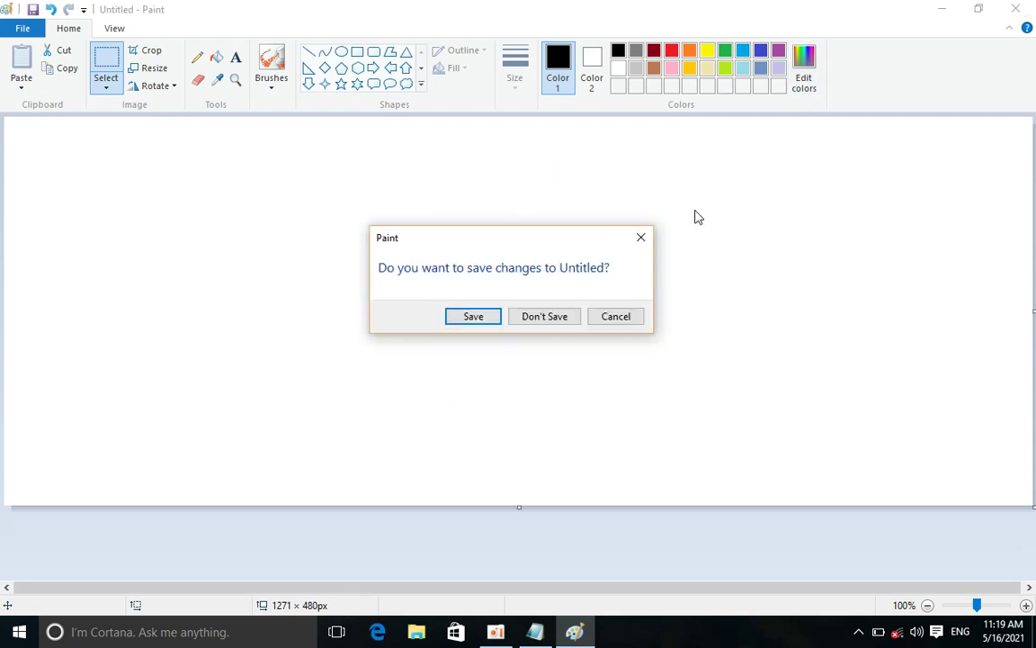
{"action": "left_click", "coordinate": [550, 317]}
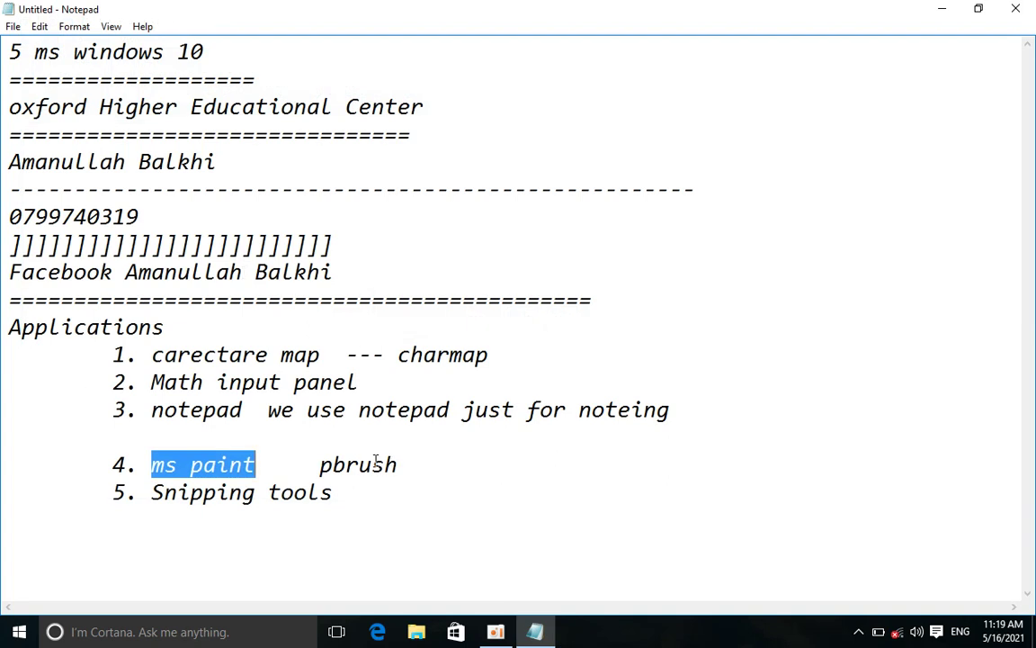
Add item '6. prnt scrn' below Snipping tools and minimize Notepad to the desktop
{"action": "left_click_drag", "start_coordinate": [332, 500], "coordinate": [341, 503]}
{"action": "key", "text": "Return"}
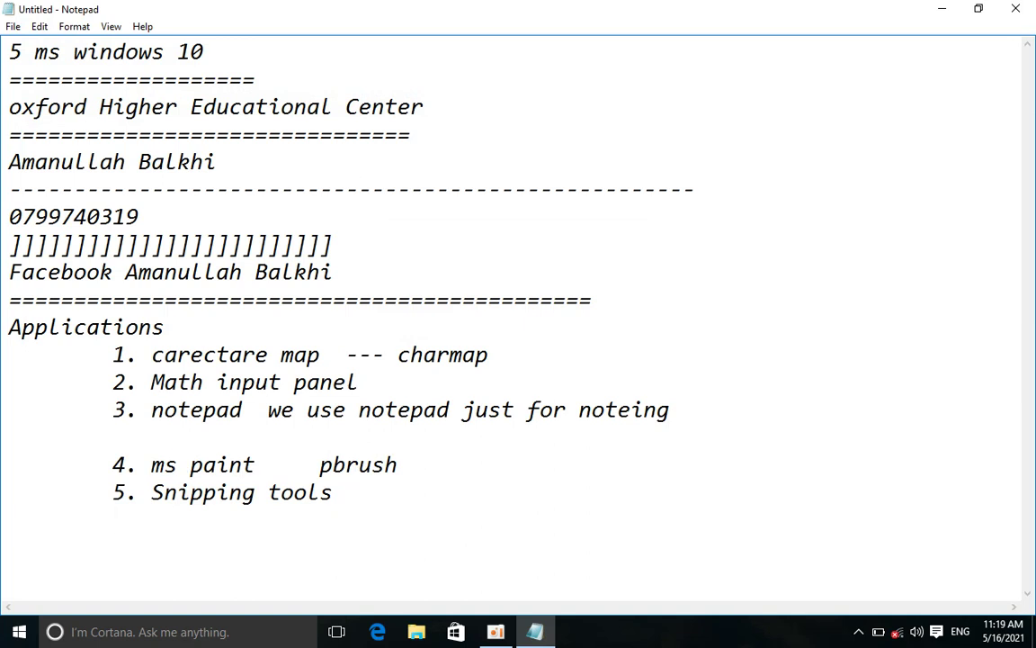
{"action": "type", "text": "67"}
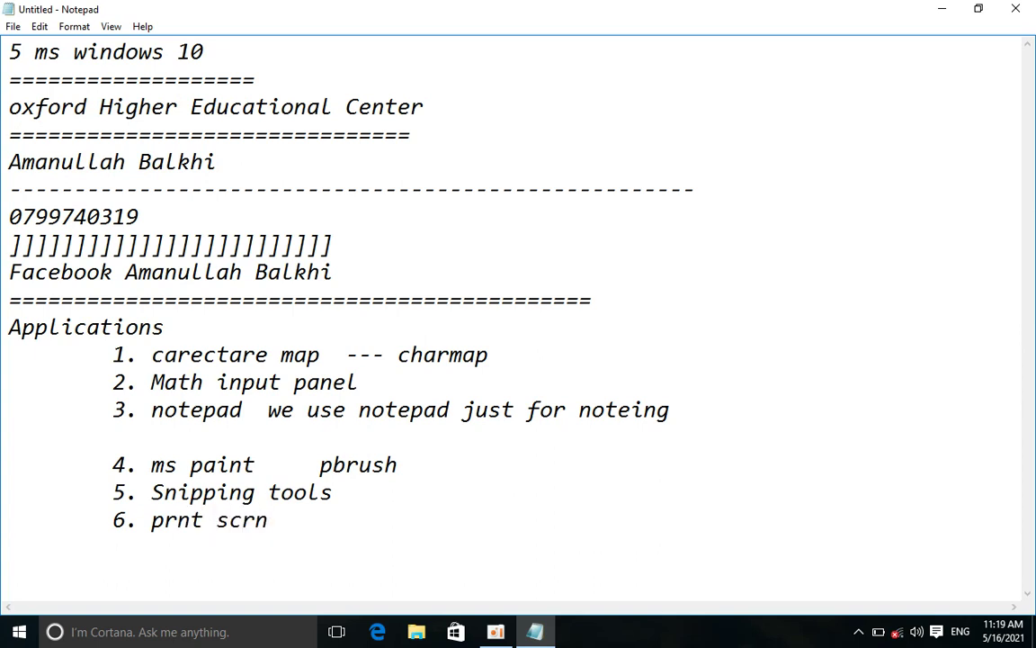
{"action": "left_click_drag", "start_coordinate": [269, 520], "coordinate": [256, 520]}
{"action": "key", "text": "super+d"}
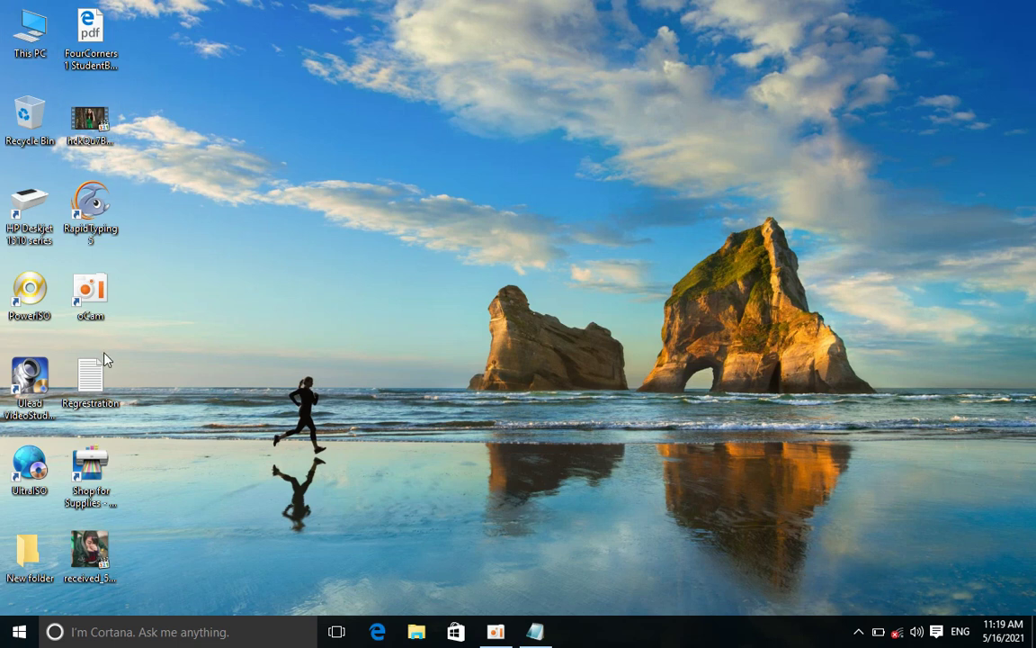
Open This PC, launch Snipping Tool from a 'sni' search, and start a new snip
{"action": "double_click", "coordinate": [32, 36]}
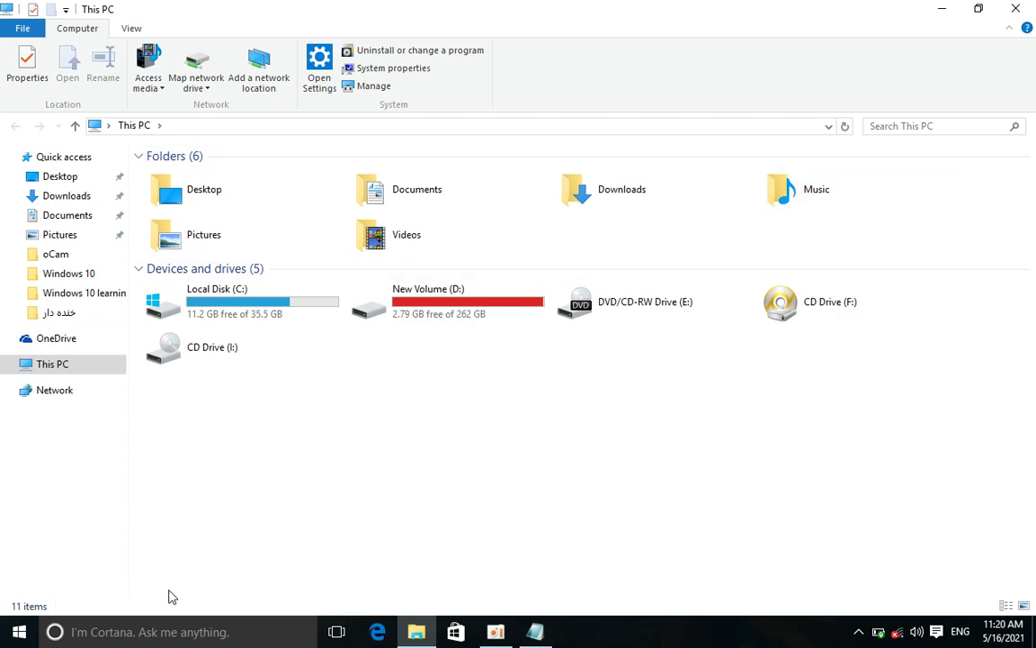
{"action": "left_click", "coordinate": [166, 632]}
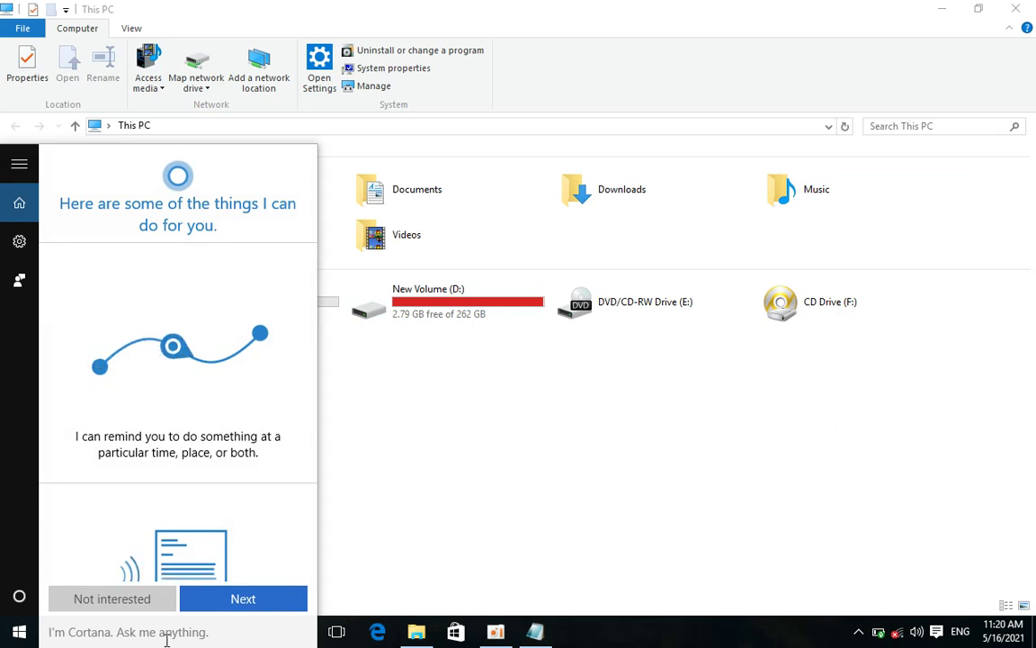
{"action": "type", "text": "sni"}
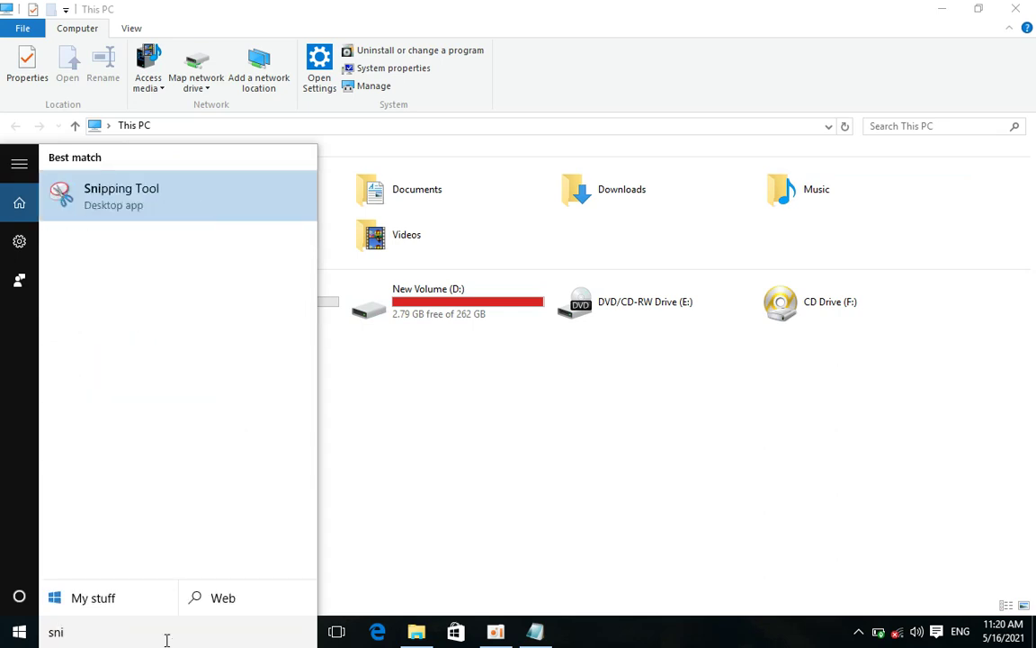
{"action": "left_click", "coordinate": [97, 214]}
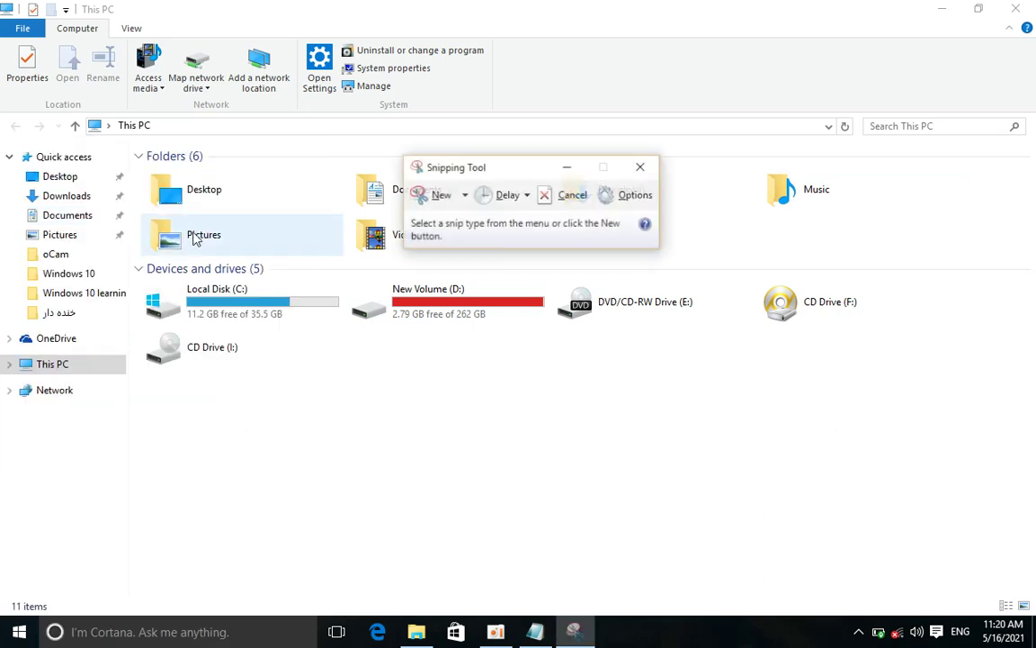
{"action": "left_click", "coordinate": [443, 194]}
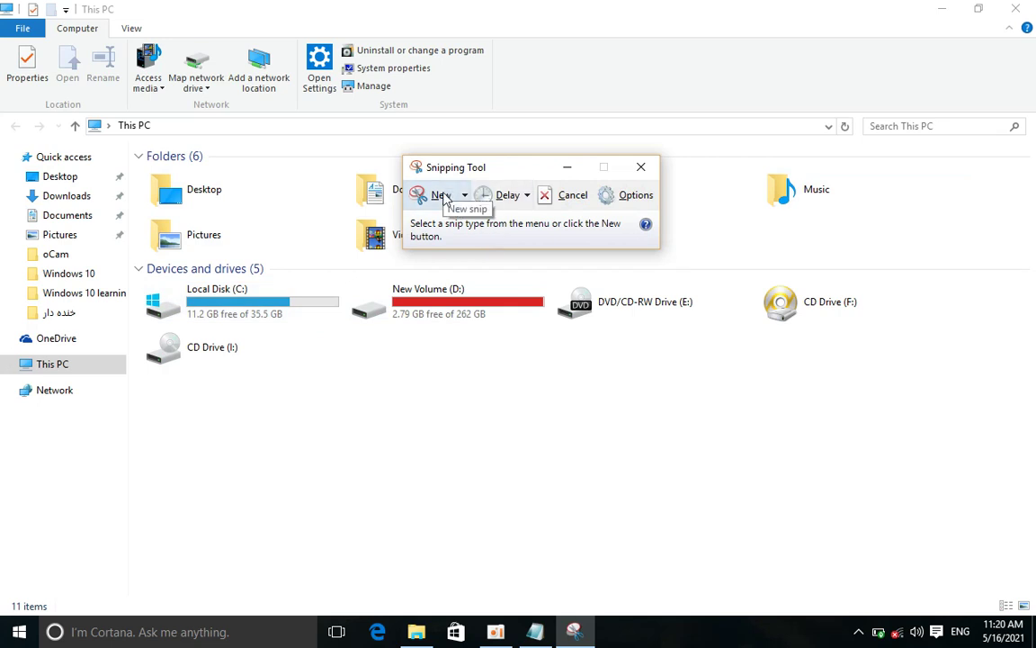
Snip the full screen and save it to the desktop as 'Capture', then show the desktop
{"action": "left_click_drag", "start_coordinate": [2, 2], "coordinate": [1035, 647]}
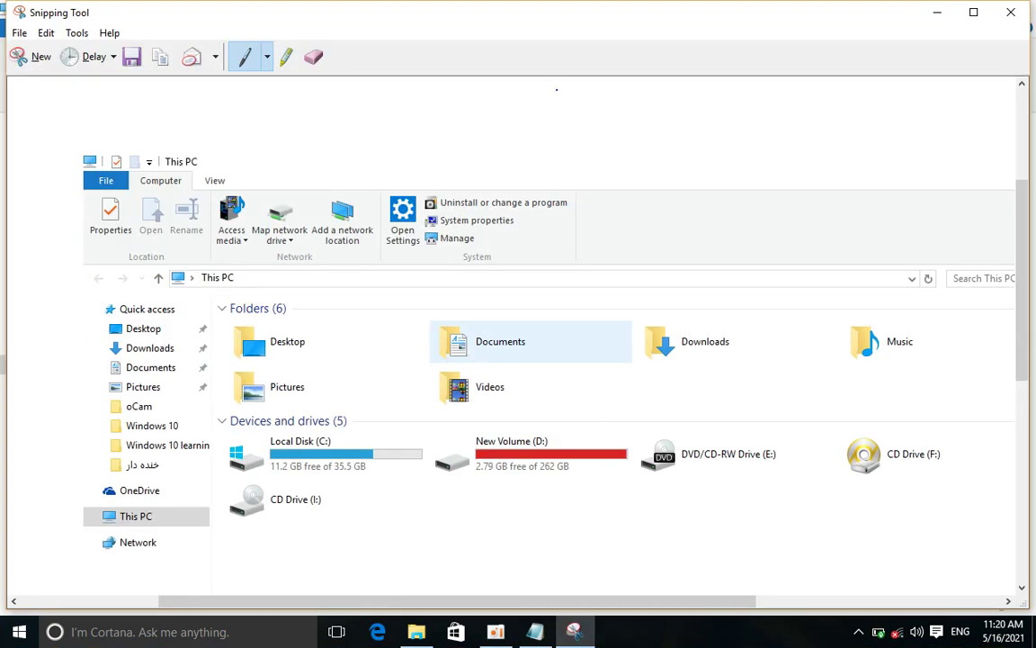
{"action": "left_click", "coordinate": [19, 32]}
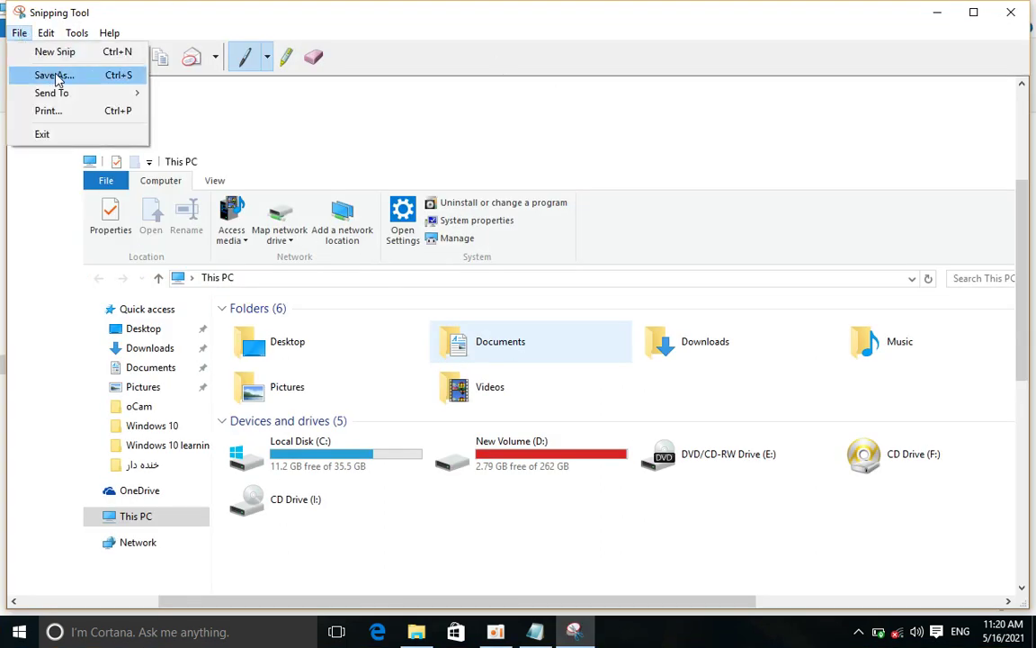
{"action": "left_click", "coordinate": [56, 75]}
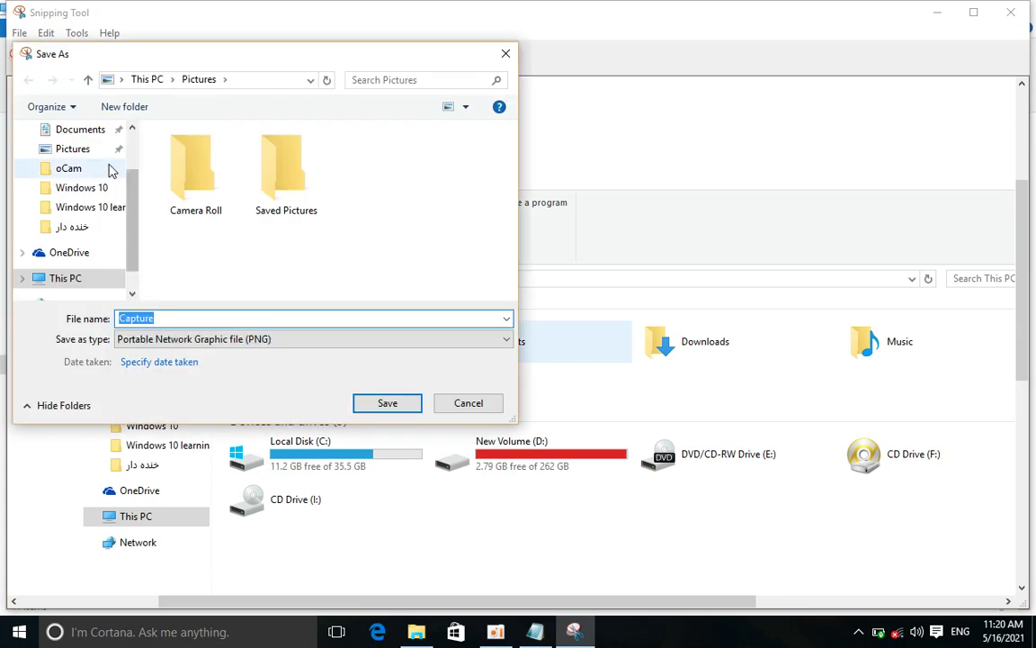
{"action": "scroll", "coordinate": [130, 162], "scroll_direction": "up", "scroll_amount": 1}
{"action": "left_click", "coordinate": [76, 156]}
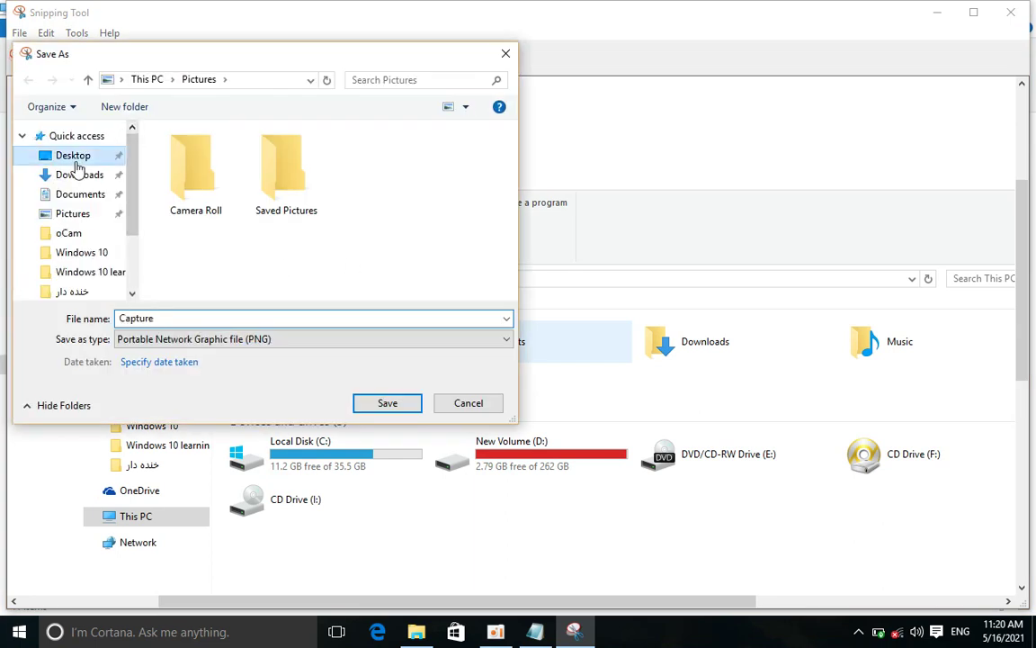
{"action": "left_click", "coordinate": [405, 404]}
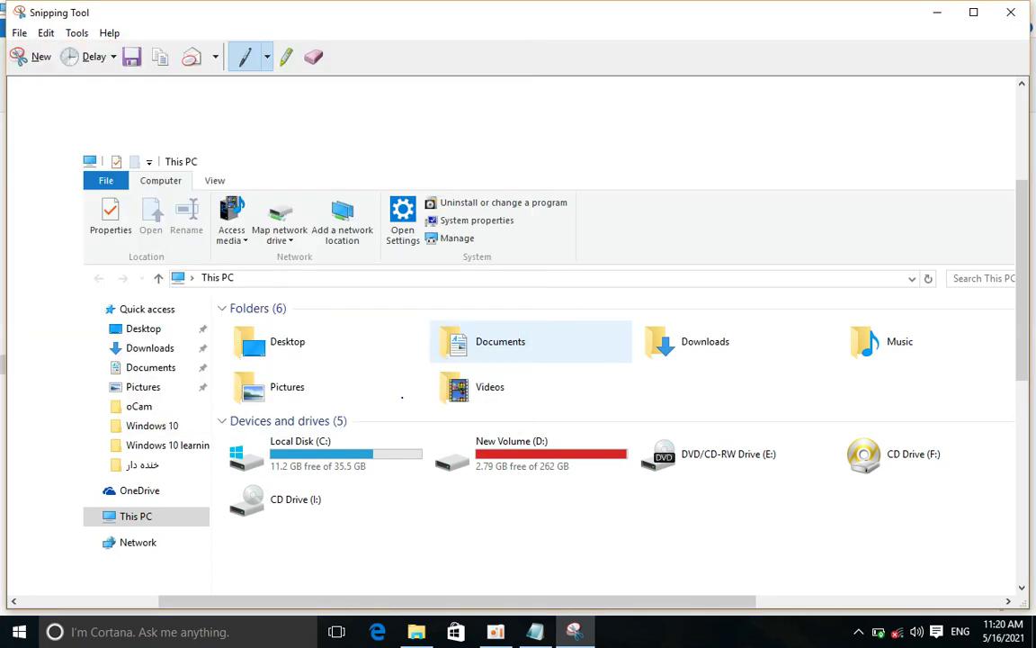
{"action": "key", "text": "super+d"}
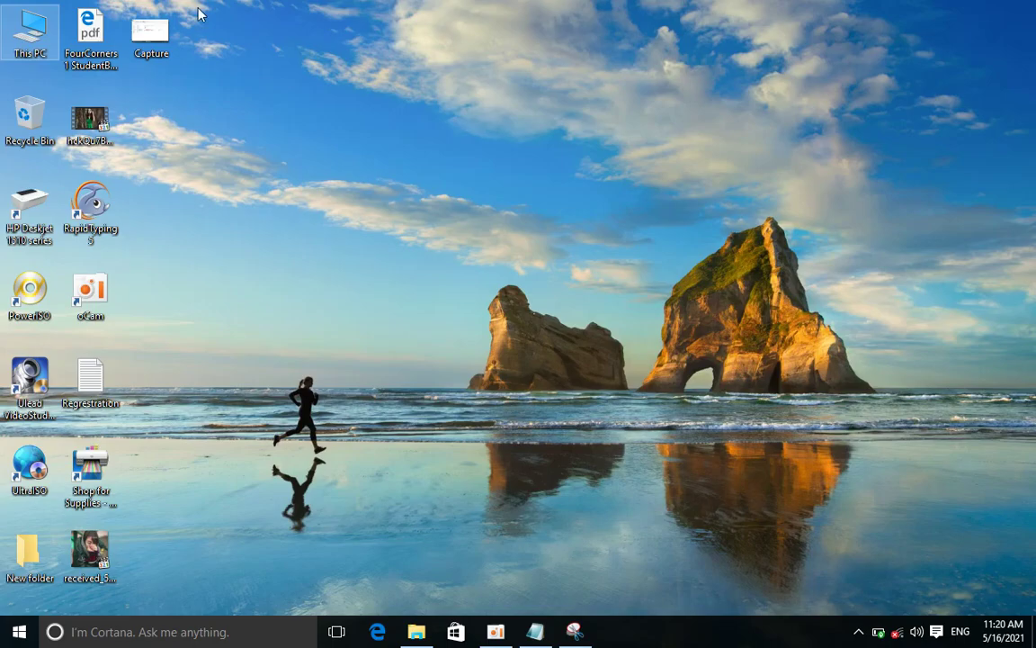
{"action": "double_click", "coordinate": [151, 32]}
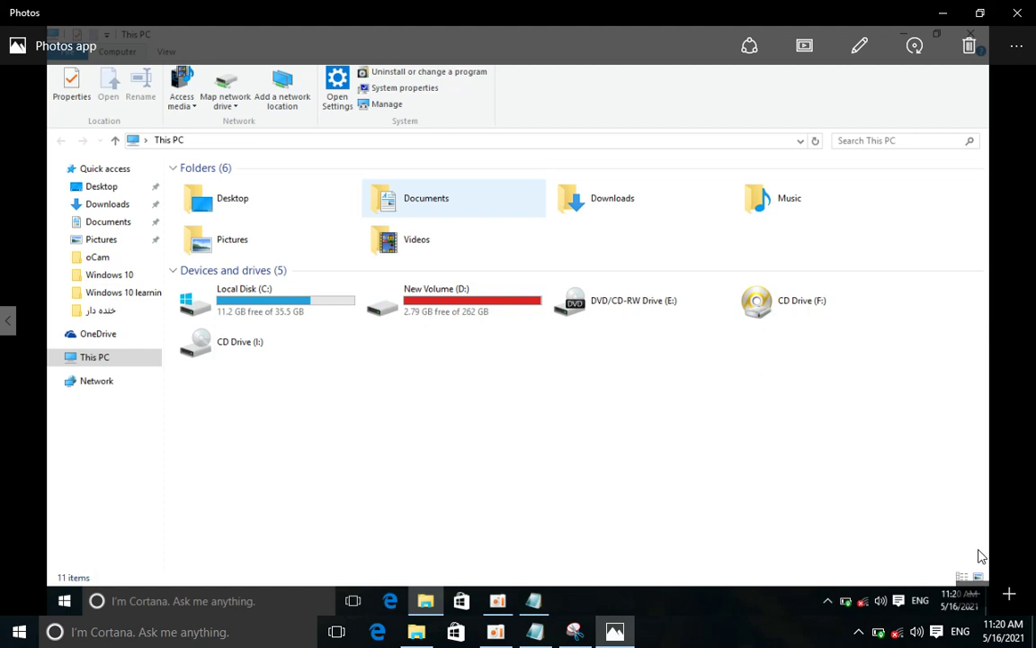
{"action": "left_click", "coordinate": [1008, 596]}
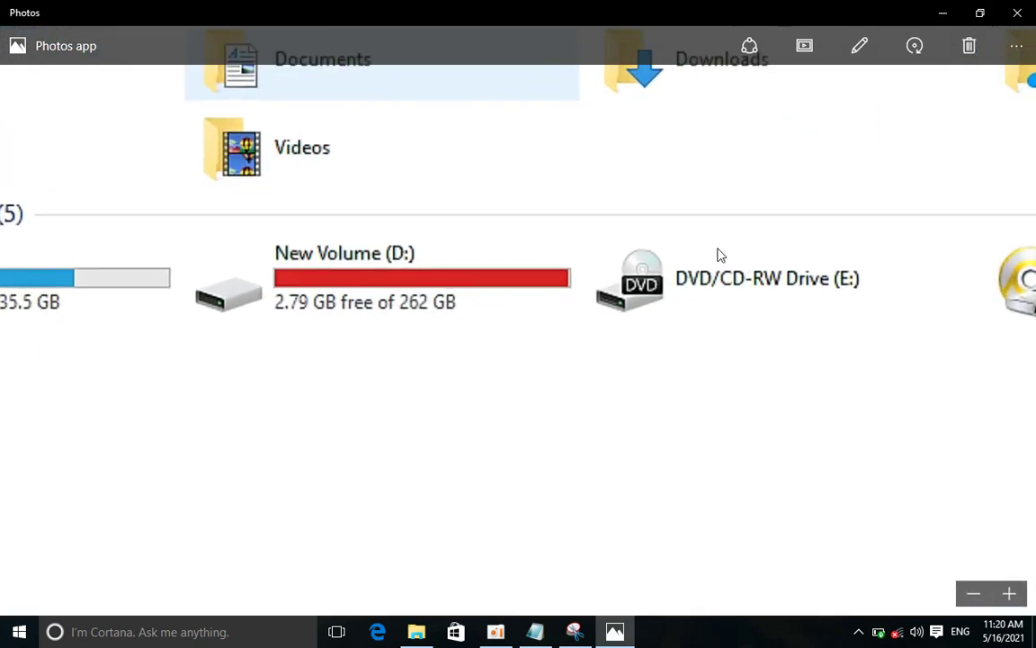
{"action": "left_click", "coordinate": [1017, 13]}
{"action": "right_click", "coordinate": [542, 200]}
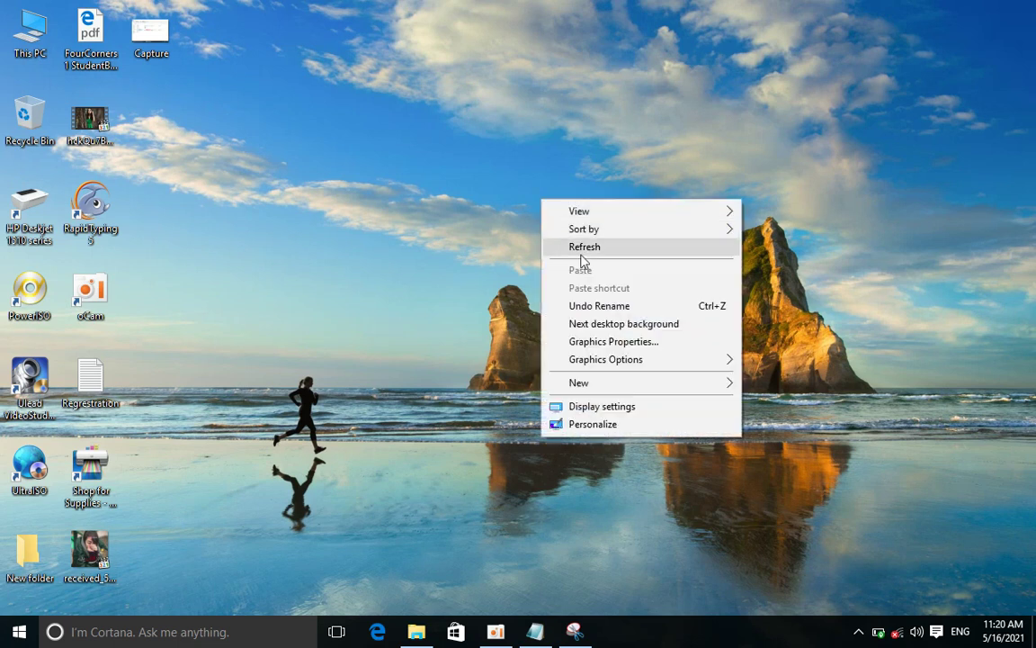
Open New Volume (D:) from This PC, maximize then minimize it, and open Cortana
{"action": "left_click", "coordinate": [584, 245]}
{"action": "double_click", "coordinate": [29, 31]}
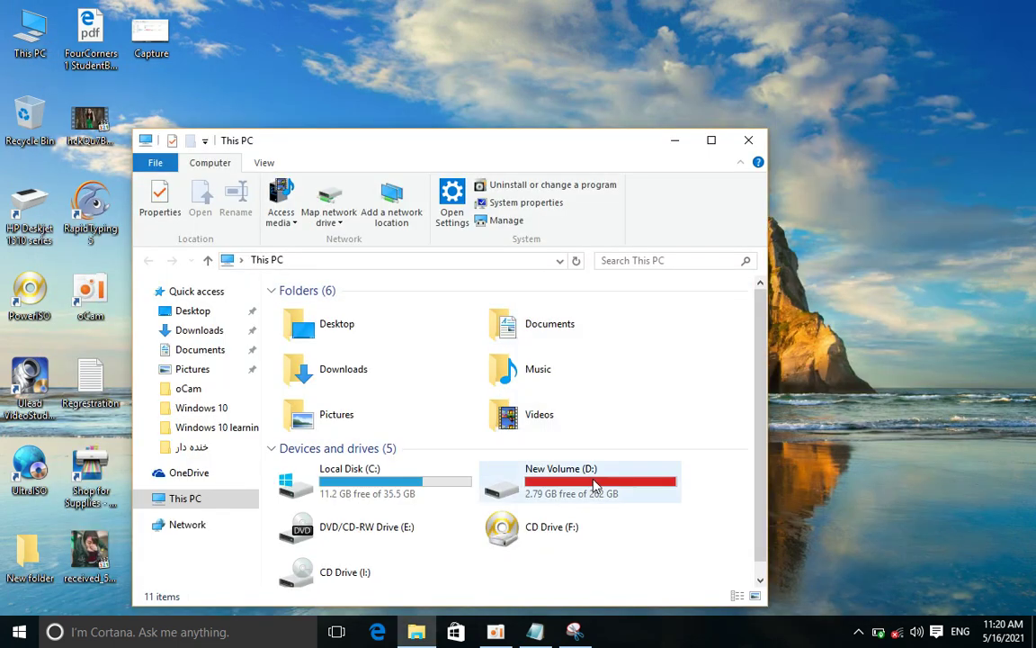
{"action": "double_click", "coordinate": [567, 477]}
{"action": "left_click", "coordinate": [710, 141]}
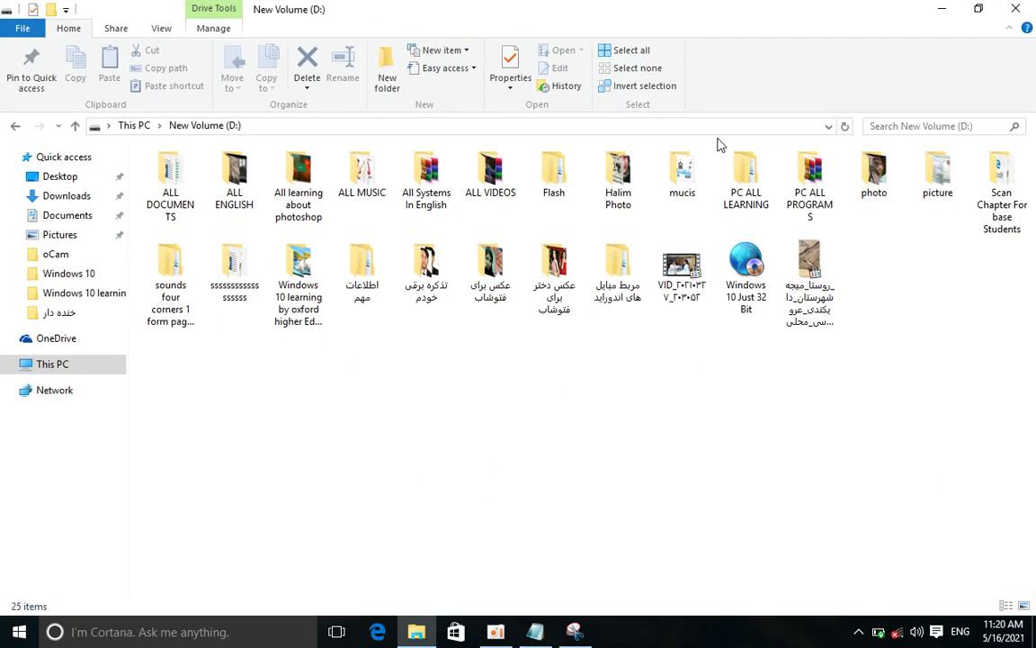
{"action": "left_click", "coordinate": [931, 7]}
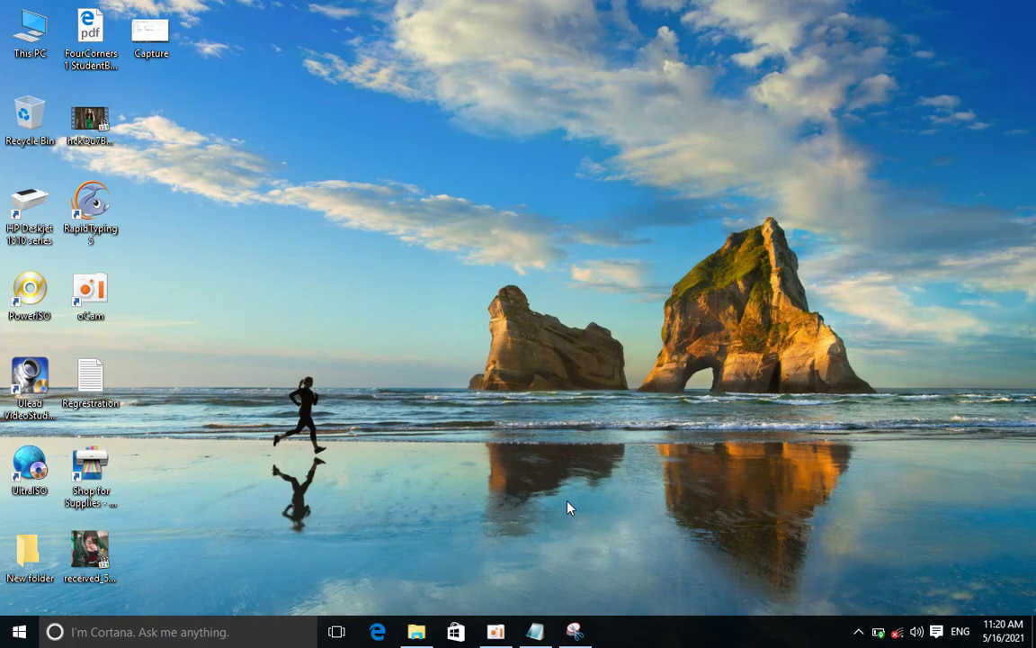
{"action": "left_click", "coordinate": [239, 630]}
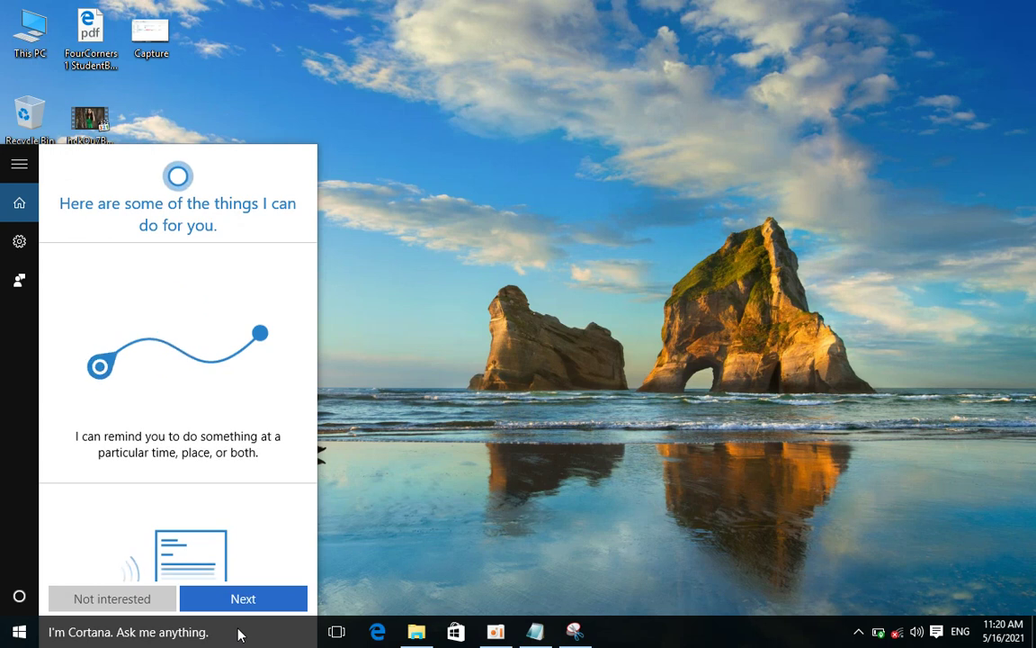
Launch Paint with pbrush and paste the captured D: drive screen into the canvas
{"action": "key", "text": "super+r"}
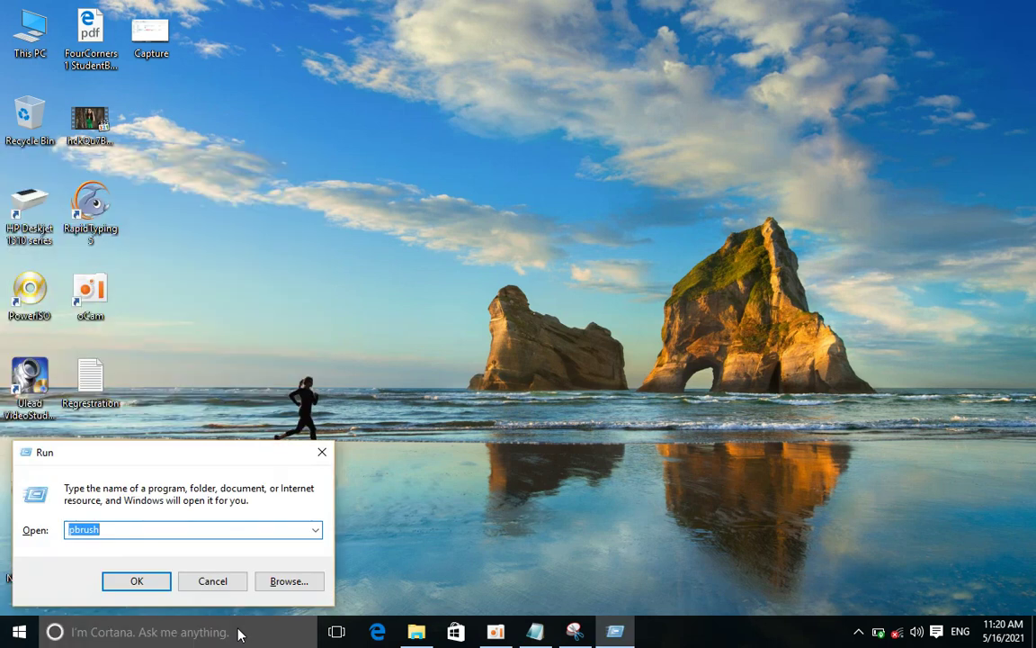
{"action": "key", "text": "Return"}
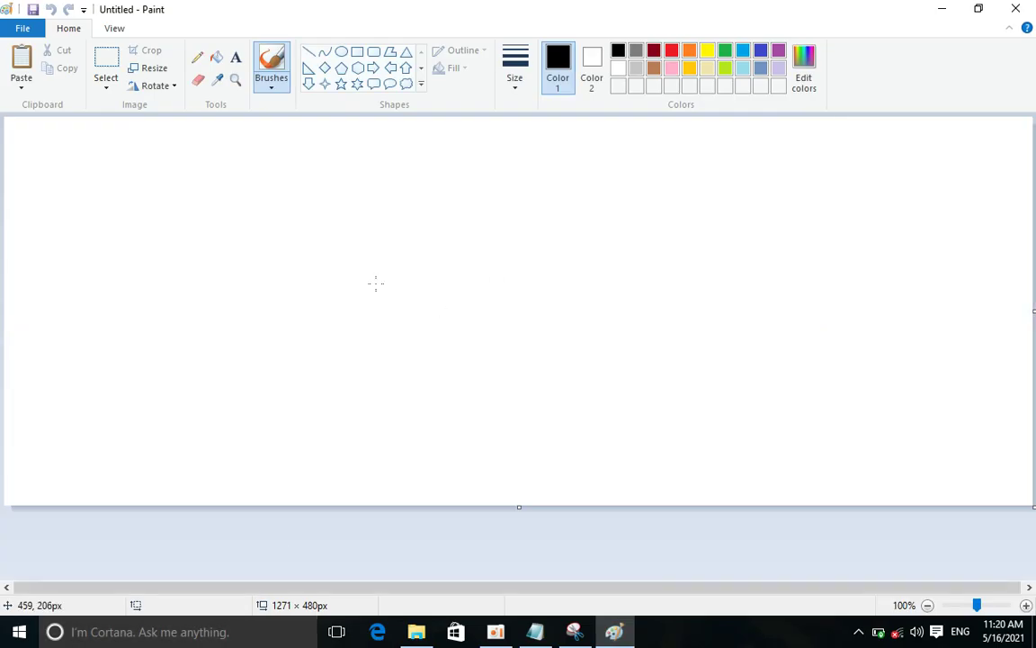
{"action": "key", "text": "ctrl+v"}
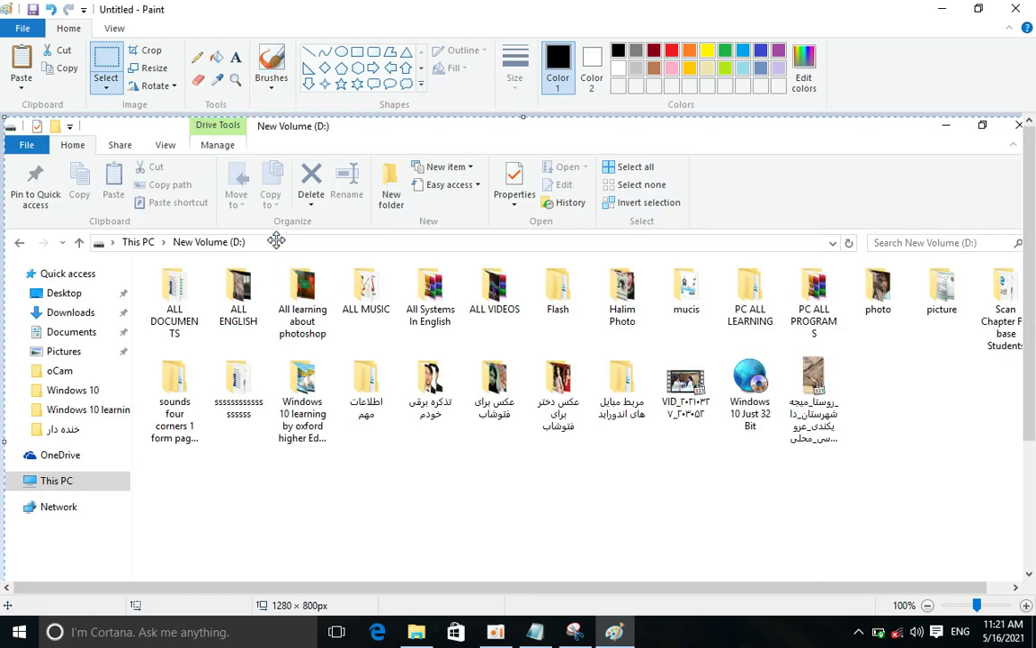
{"action": "left_click", "coordinate": [21, 81]}
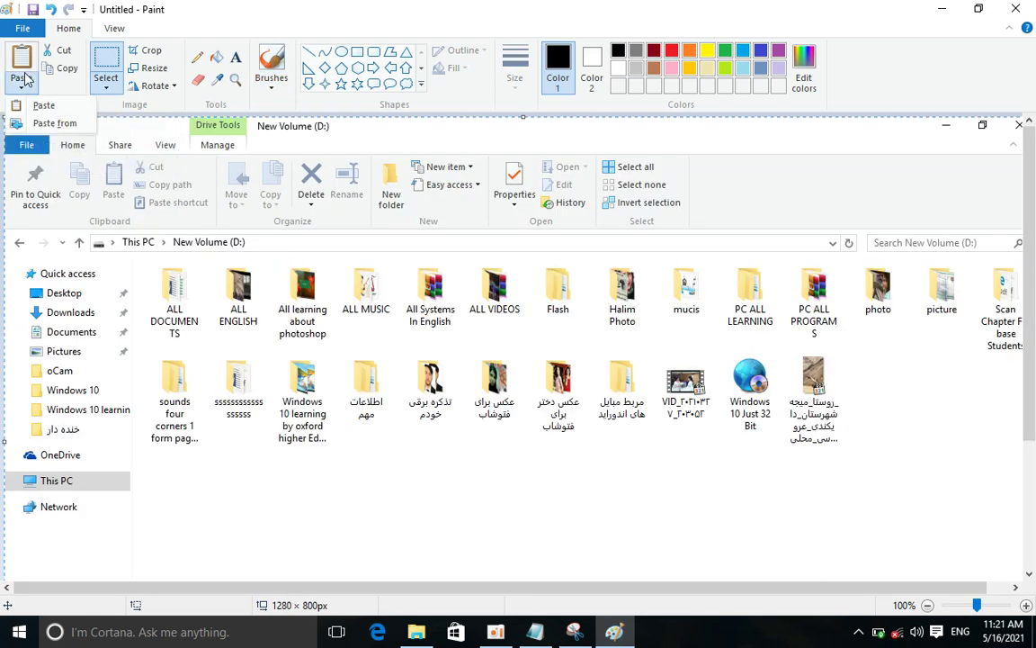
Save the picture as PNG 'Untitled' on the desktop, then open the Capture image
{"action": "left_click", "coordinate": [24, 29]}
{"action": "left_click", "coordinate": [70, 161]}
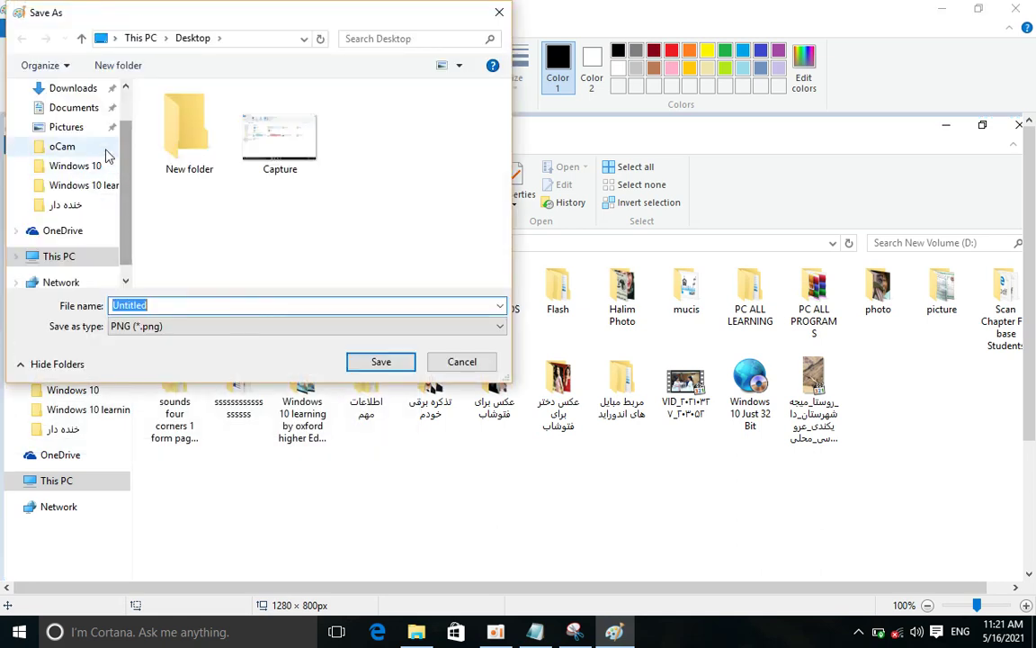
{"action": "left_click", "coordinate": [125, 87]}
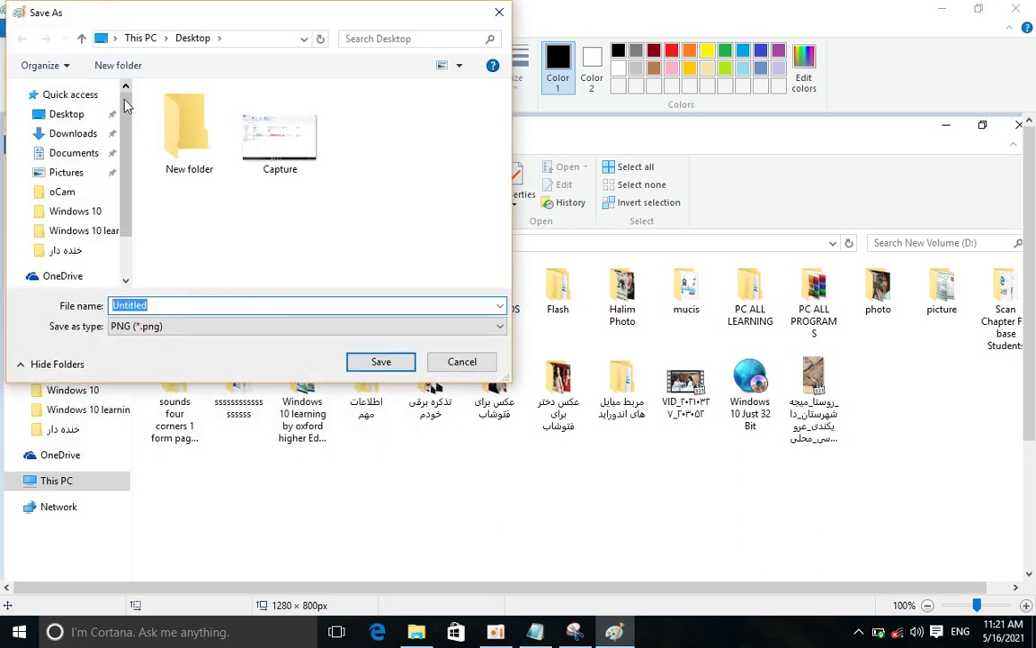
{"action": "left_click", "coordinate": [88, 121]}
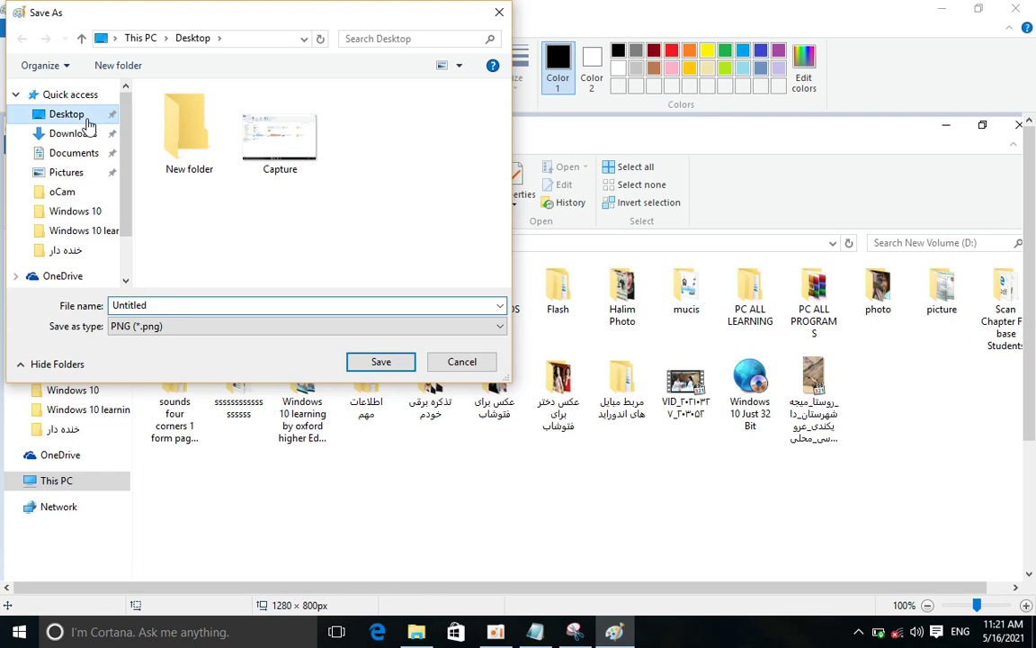
{"action": "left_click", "coordinate": [387, 362]}
{"action": "key", "text": "super+d"}
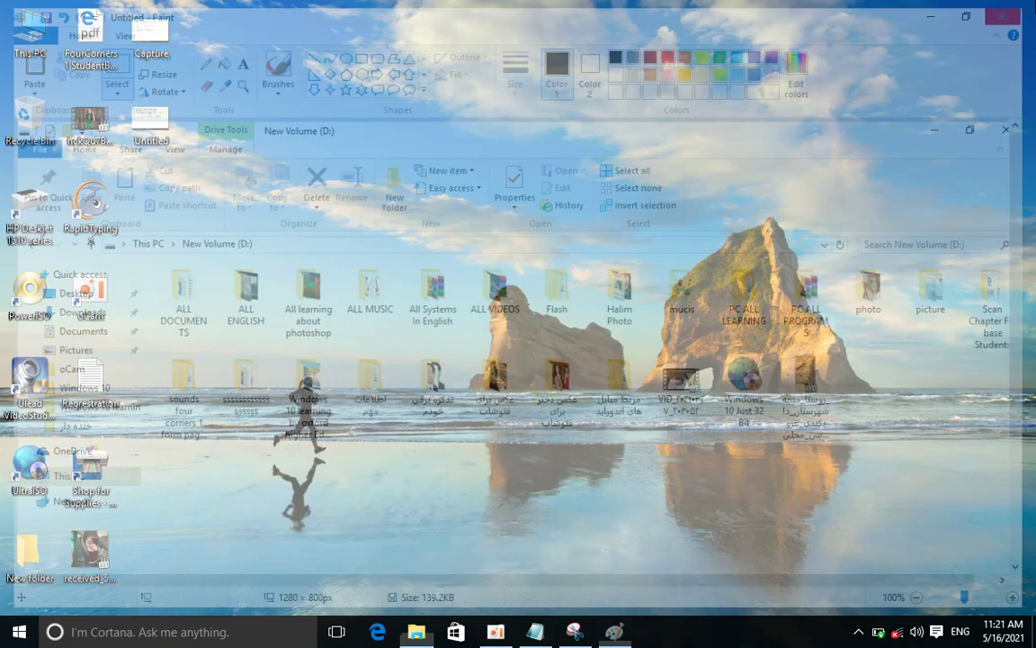
{"action": "double_click", "coordinate": [151, 38]}
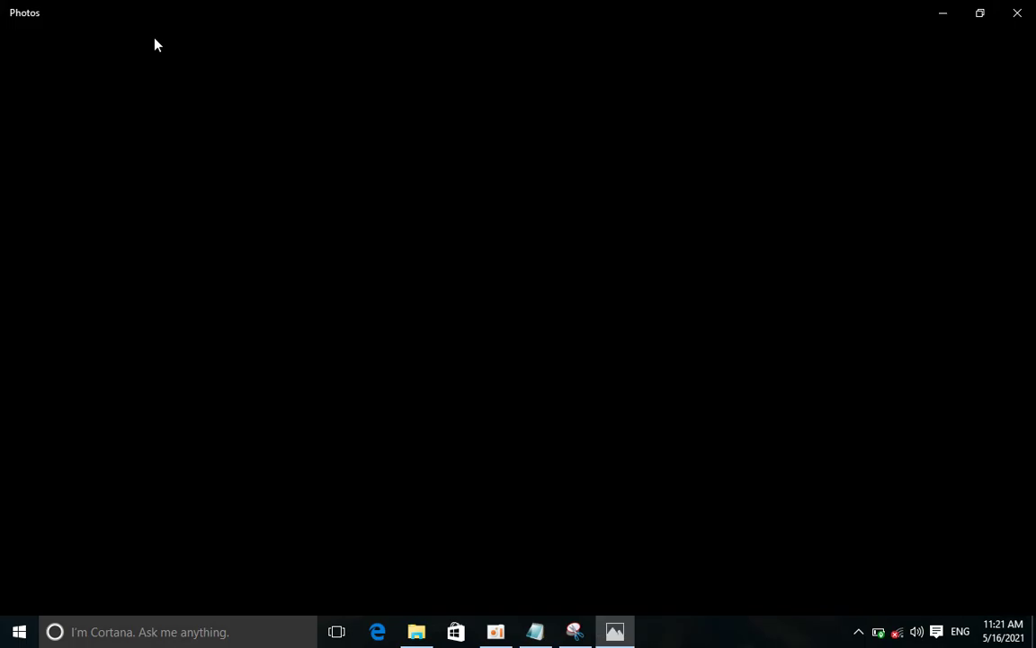
Move to the D: drive screenshot in Photos and zoom in four steps
{"action": "key", "text": "Right"}
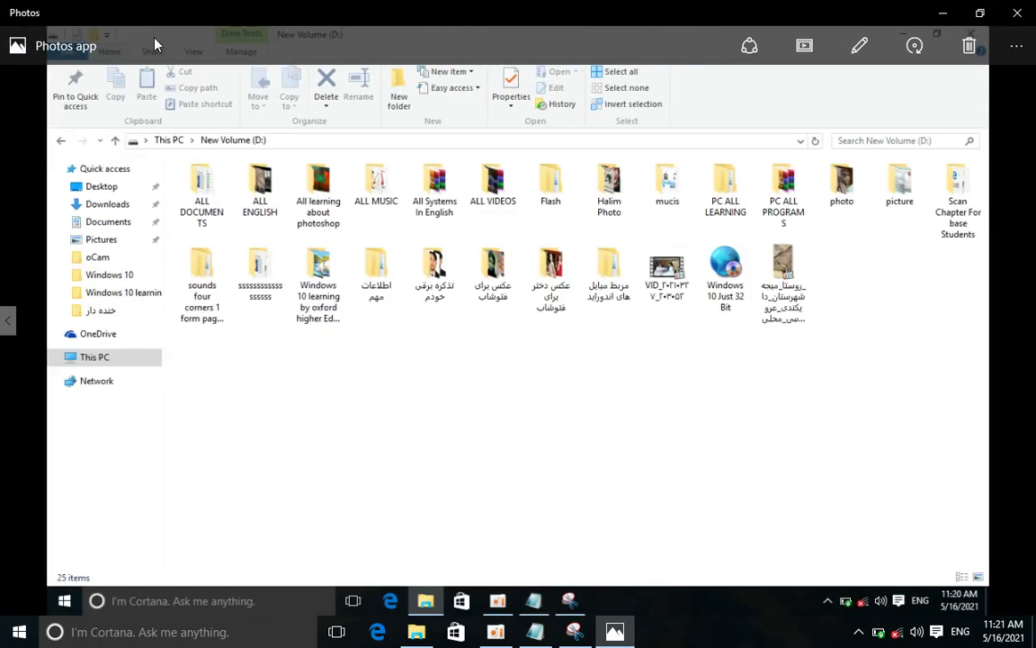
{"action": "left_click", "coordinate": [1009, 595]}
{"action": "left_click", "coordinate": [1010, 594]}
{"action": "left_click", "coordinate": [1009, 595]}
{"action": "left_click", "coordinate": [1009, 595]}
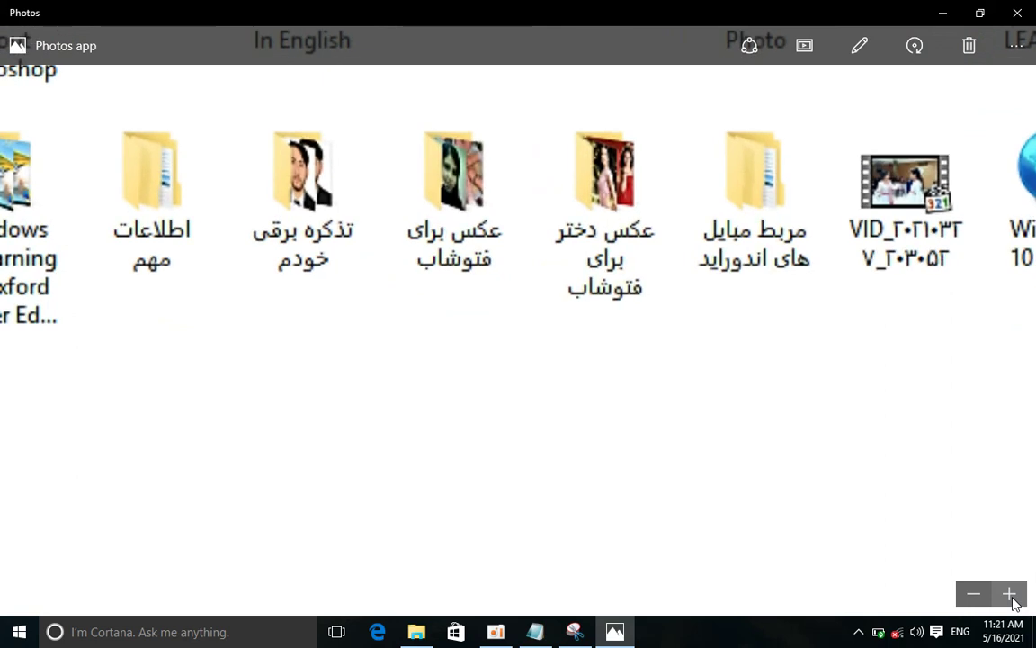
{"action": "scroll", "coordinate": [578, 490], "scroll_direction": "up", "scroll_amount": 2}
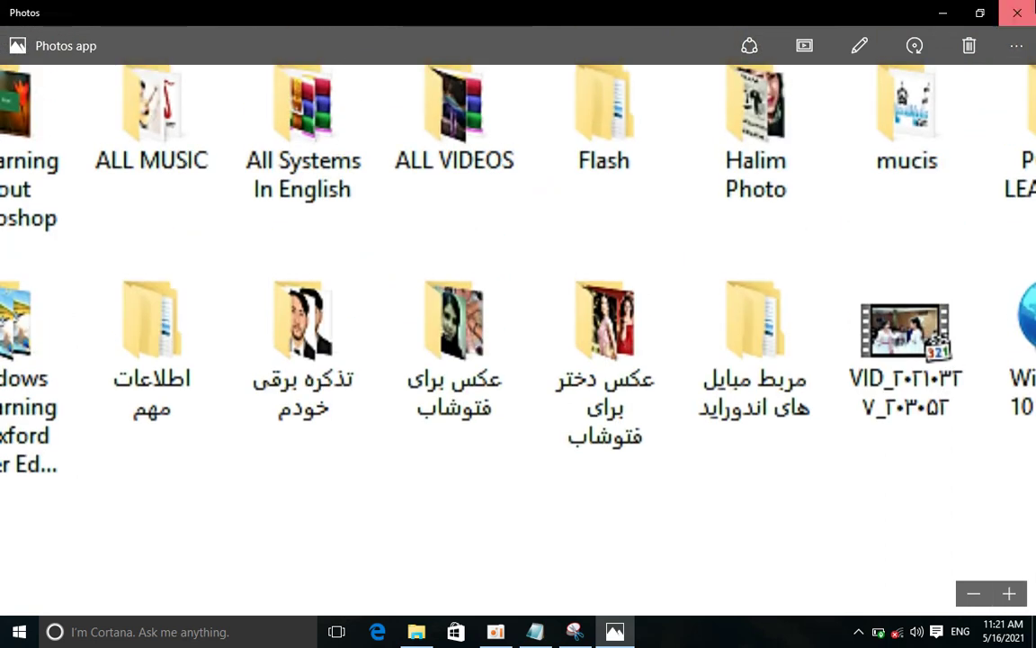
Close Photos and return to the Notepad list below item 6
{"action": "left_click", "coordinate": [1018, 12]}
{"action": "left_click", "coordinate": [536, 631]}
{"action": "left_click", "coordinate": [405, 539]}
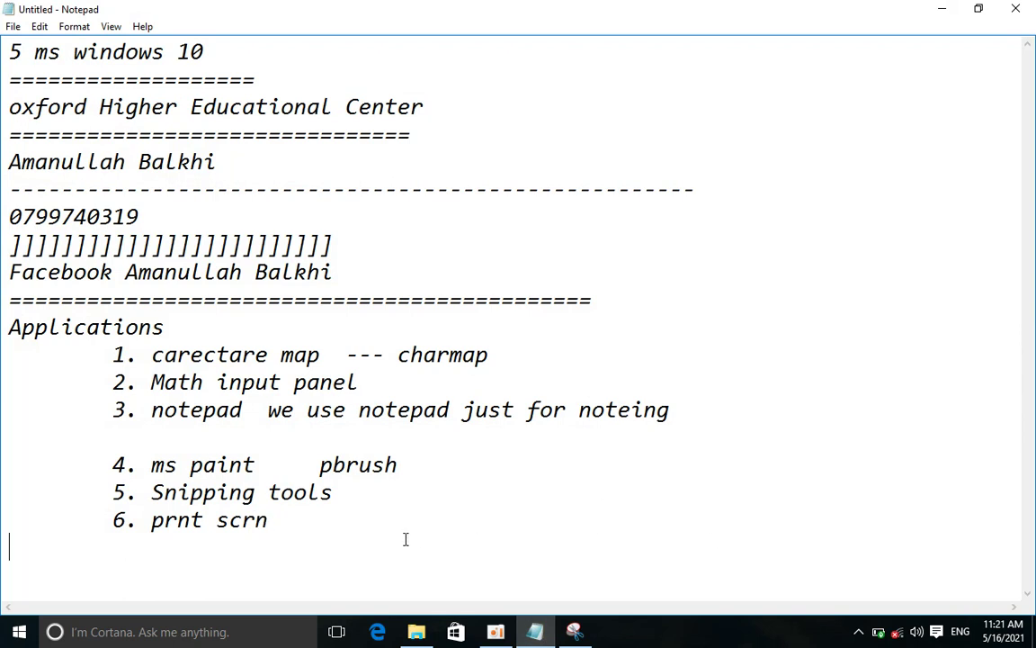
Circle Local Disk (C:) and CD Drive (I:) with the pen, then close Snipping Tool
{"action": "left_click", "coordinate": [574, 632]}
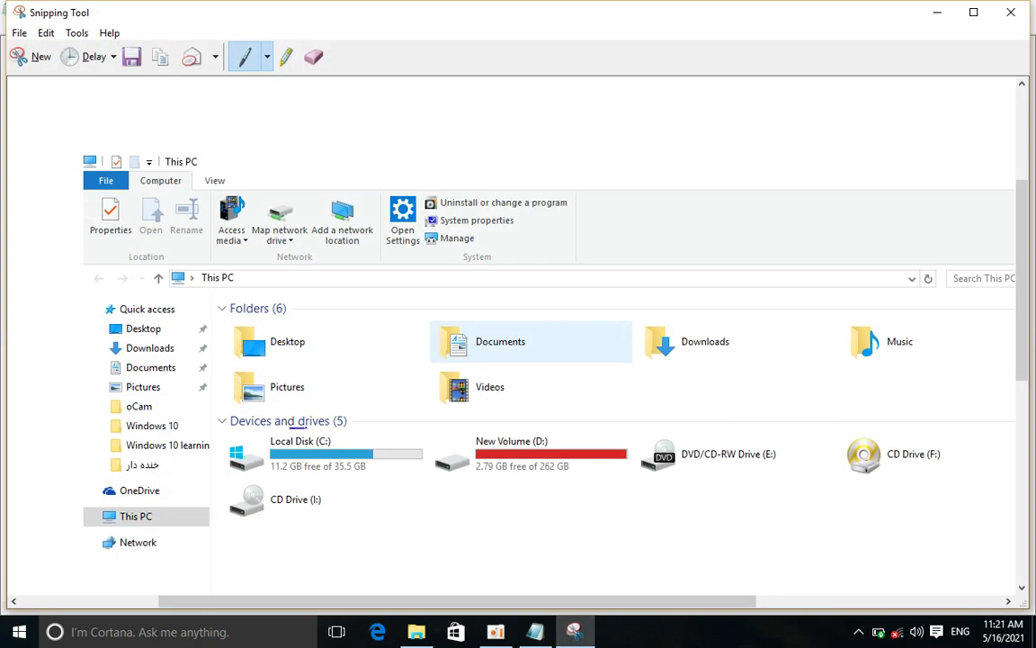
{"action": "left_click_drag", "start_coordinate": [458, 479], "coordinate": [254, 523]}
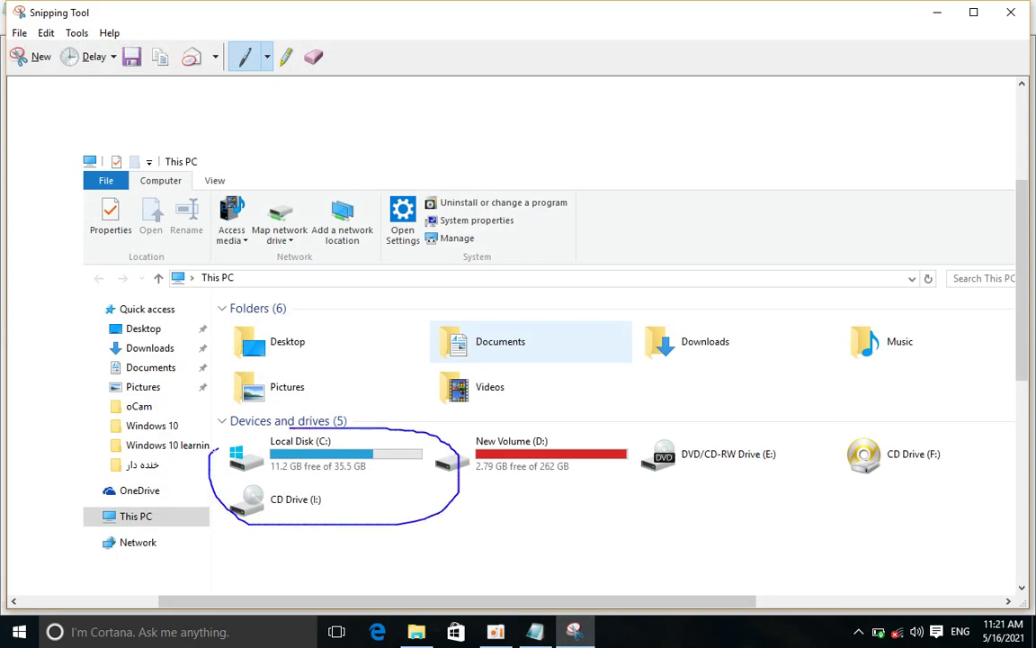
{"action": "left_click_drag", "start_coordinate": [289, 427], "coordinate": [295, 424]}
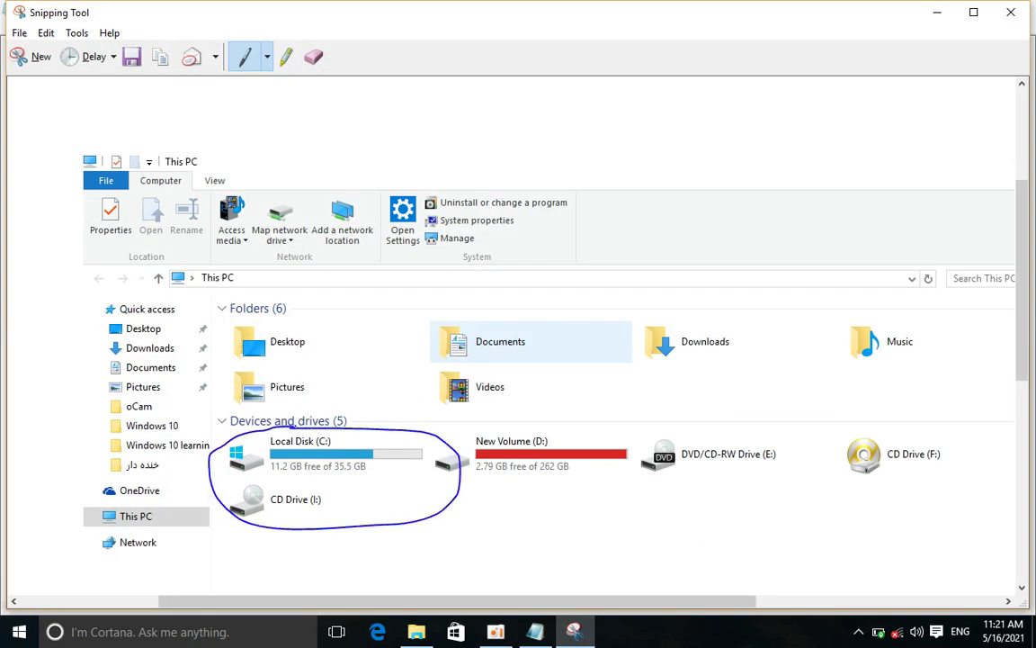
{"action": "left_click", "coordinate": [34, 56]}
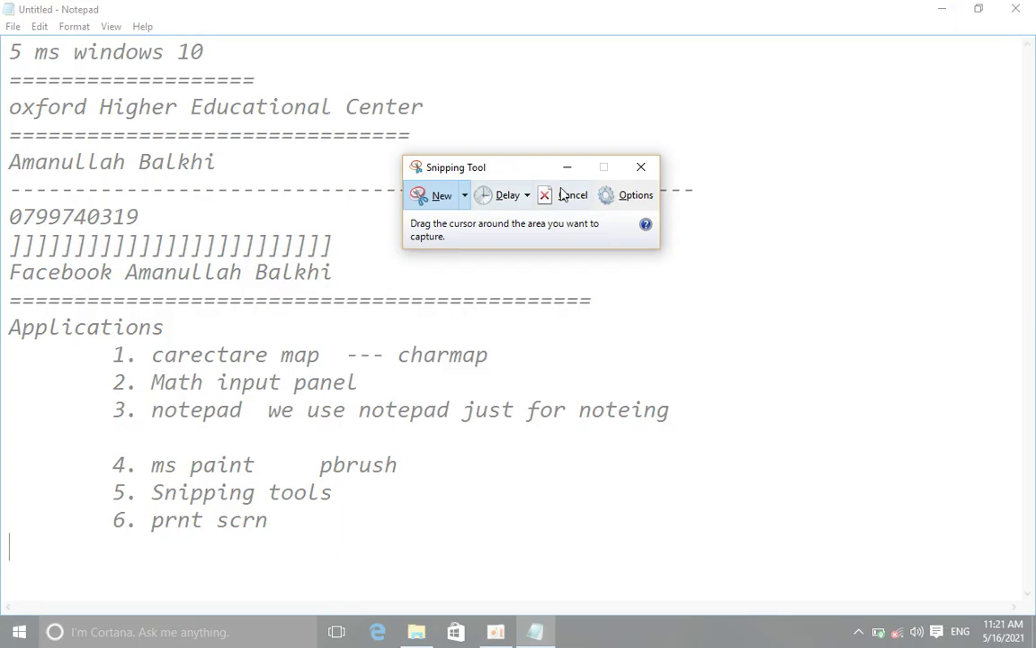
{"action": "left_click", "coordinate": [639, 168]}
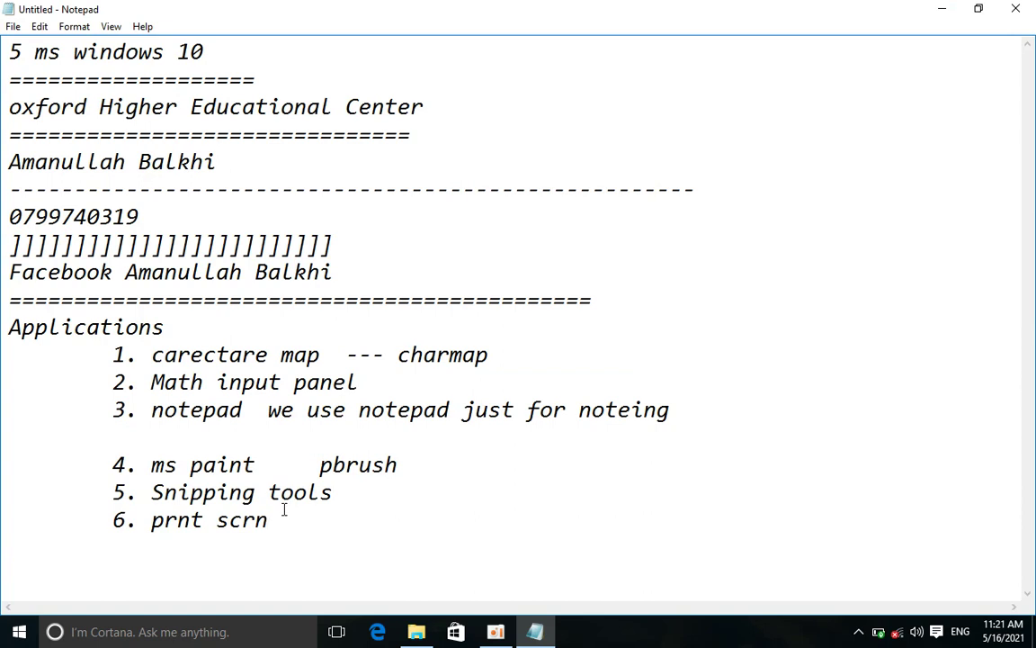
Close Notepad without saving and refresh the desktop
{"action": "left_click", "coordinate": [1016, 8]}
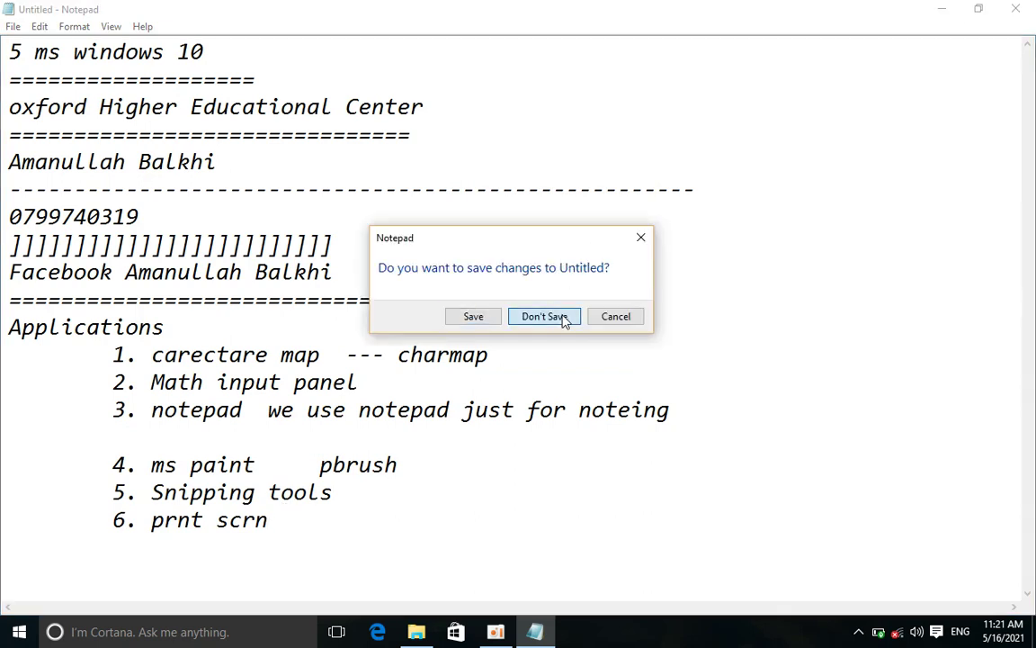
{"action": "left_click", "coordinate": [563, 319]}
{"action": "right_click", "coordinate": [468, 117]}
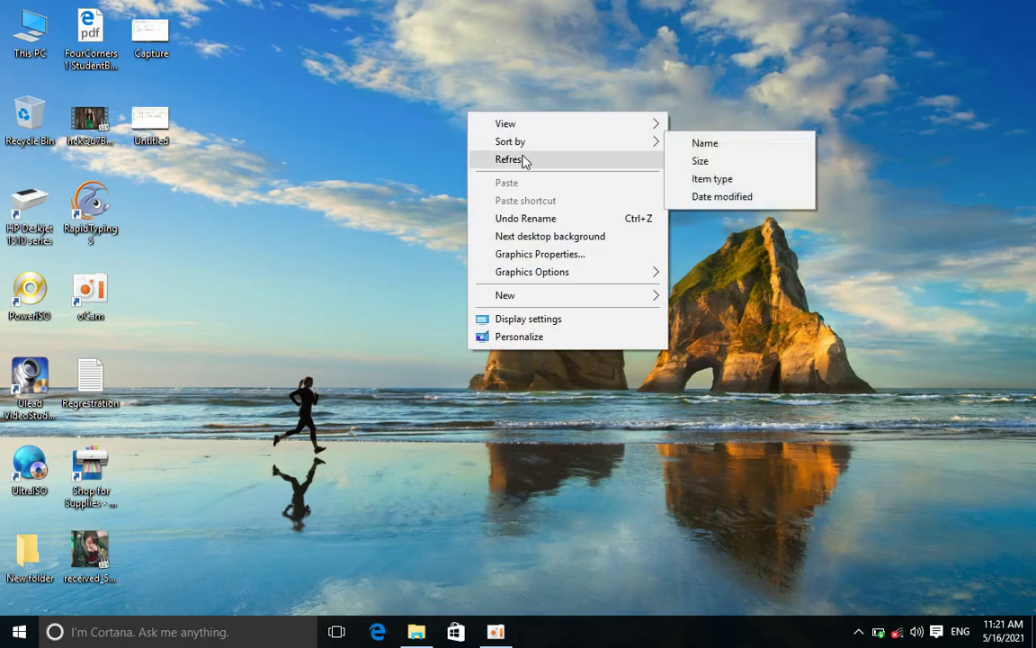
{"action": "right_click", "coordinate": [524, 160]}
{"action": "left_click", "coordinate": [557, 203]}
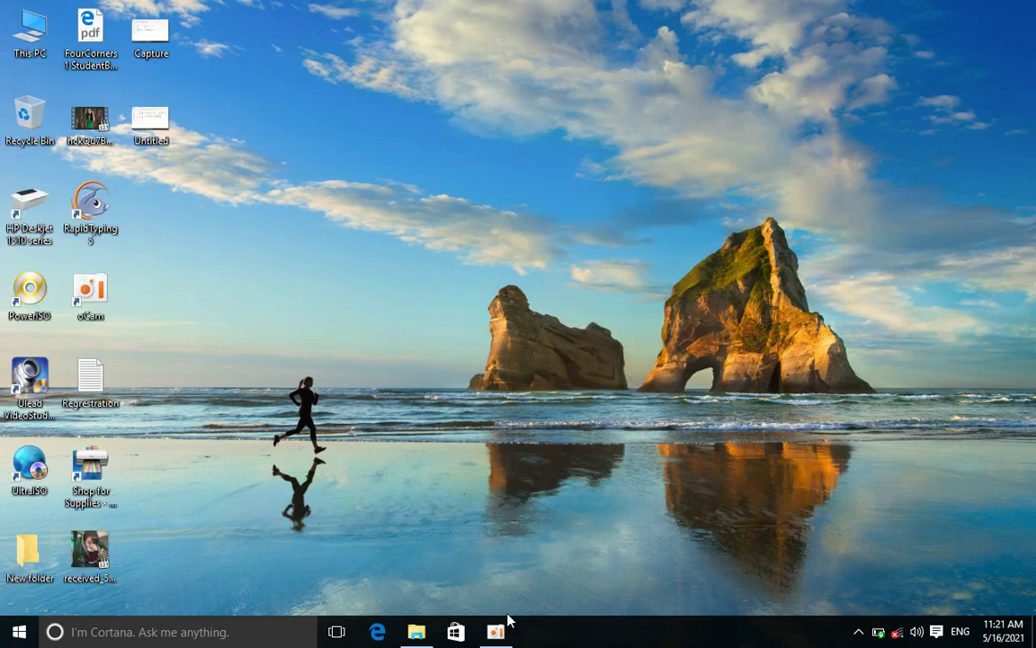